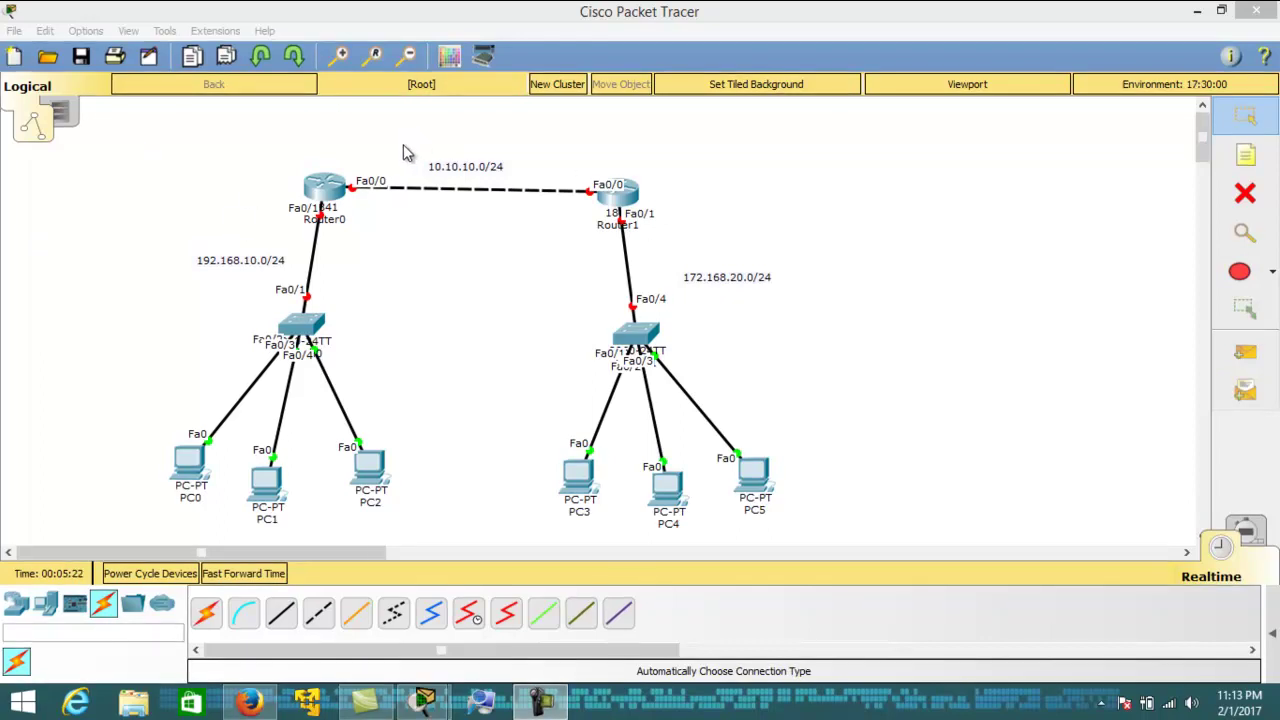
Examine the three networks in the topology: the 10.10.10.0/24 router link and the 192.168.10.0/24 and 172.168.20.0/24 LANs
{"action": "left_click_drag", "start_coordinate": [394, 143], "coordinate": [570, 206]}
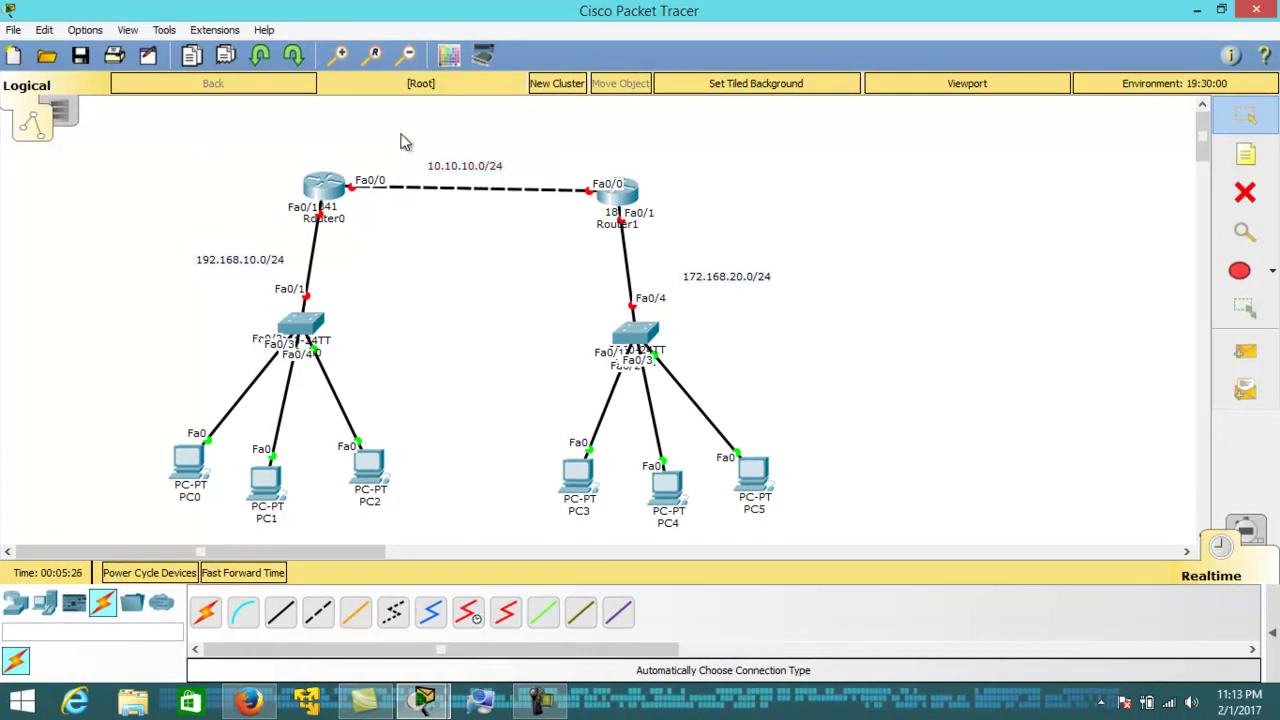
{"action": "left_click_drag", "start_coordinate": [389, 129], "coordinate": [566, 209]}
{"action": "mouse_move", "coordinate": [324, 112]}
{"action": "left_mouse_down"}
{"action": "mouse_move", "coordinate": [457, 191]}
{"action": "mouse_move", "coordinate": [366, 297]}
{"action": "left_mouse_up"}
{"action": "left_click_drag", "start_coordinate": [139, 238], "coordinate": [425, 544]}
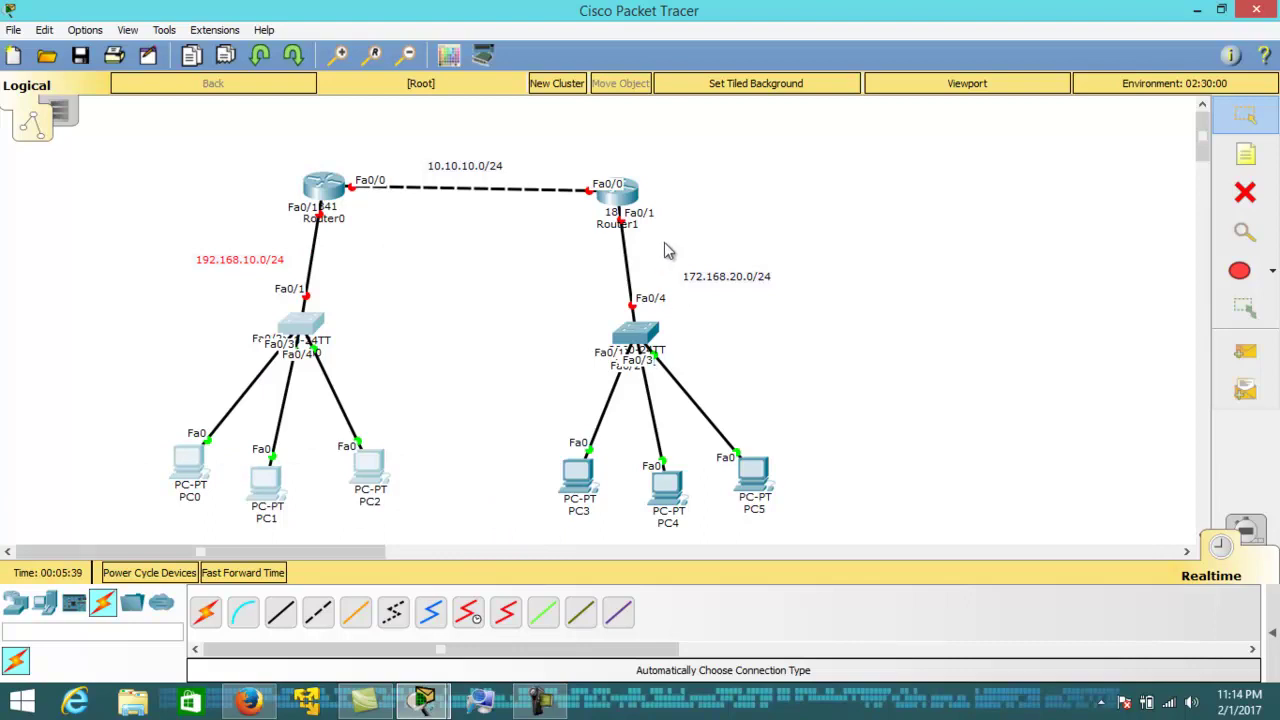
{"action": "left_click_drag", "start_coordinate": [663, 239], "coordinate": [846, 443]}
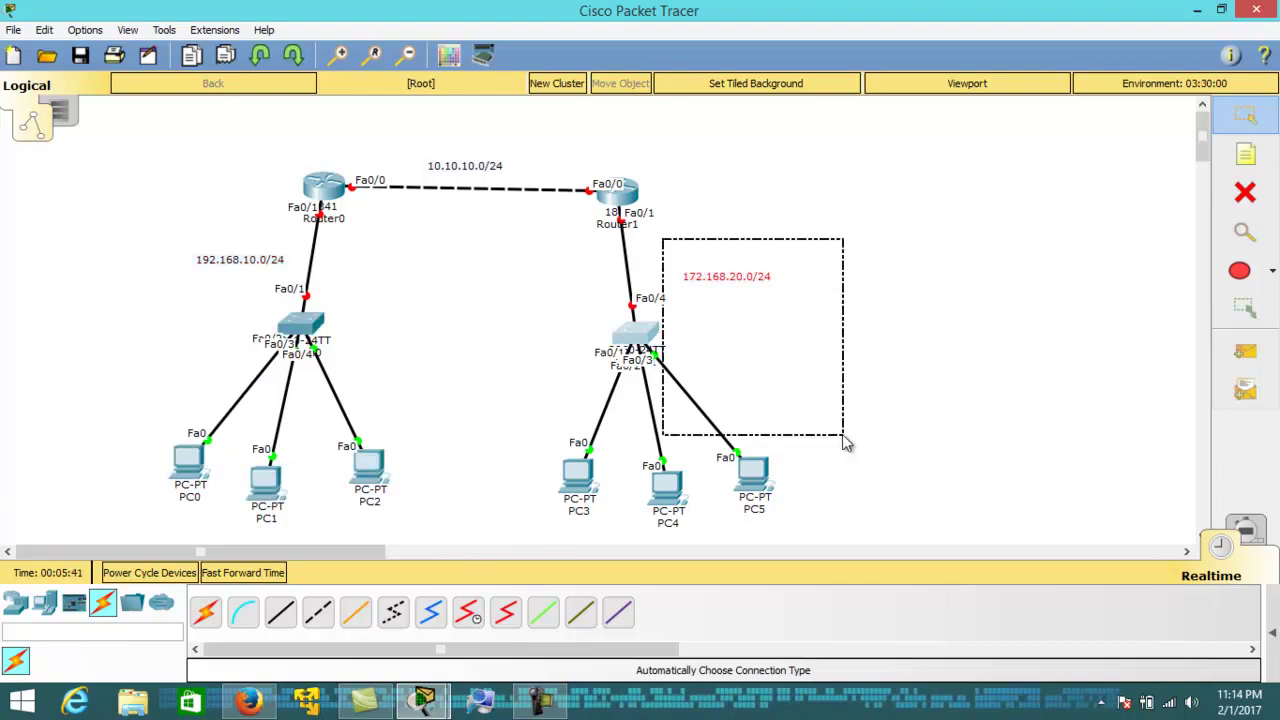
{"action": "left_click_drag", "start_coordinate": [846, 443], "coordinate": [882, 505]}
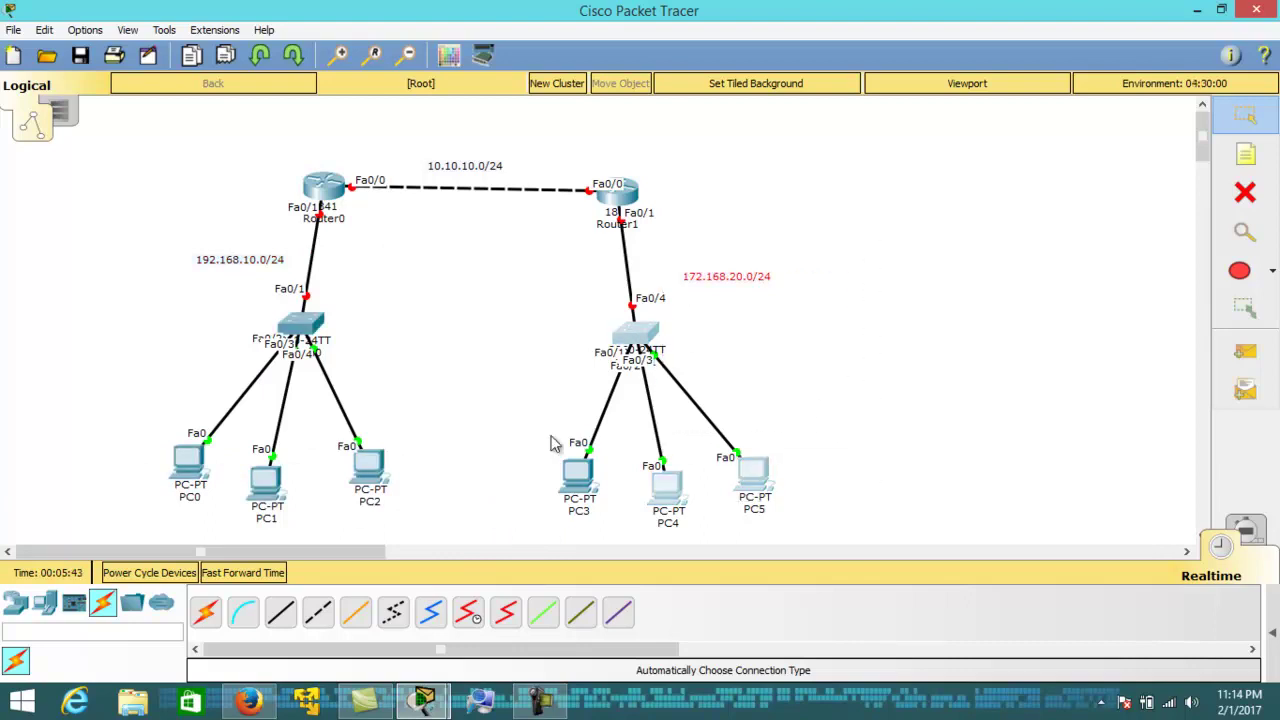
{"action": "left_click", "coordinate": [531, 305]}
{"action": "left_click_drag", "start_coordinate": [490, 260], "coordinate": [1034, 558]}
{"action": "left_click", "coordinate": [494, 323]}
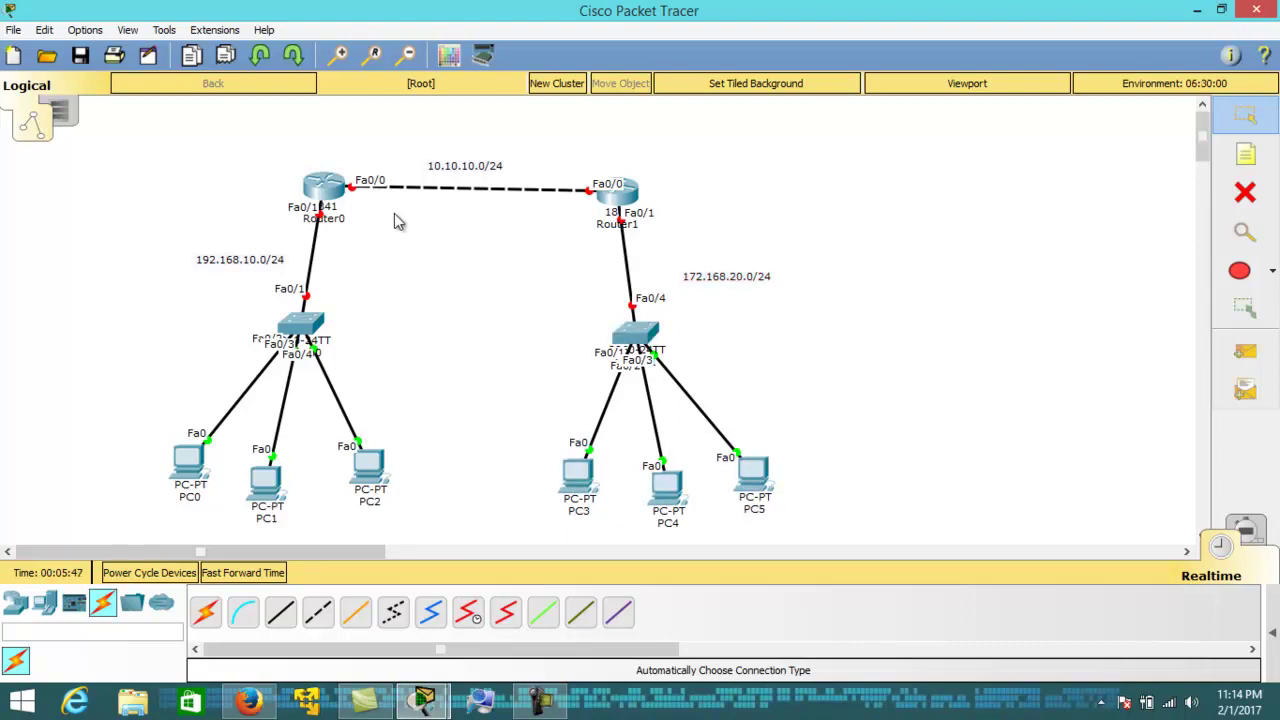
Open the command line of Router0 and decline the initial configuration dialog with no
{"action": "left_click", "coordinate": [323, 200]}
{"action": "left_click_drag", "start_coordinate": [590, 143], "coordinate": [889, 96]}
{"action": "left_click", "coordinate": [833, 123]}
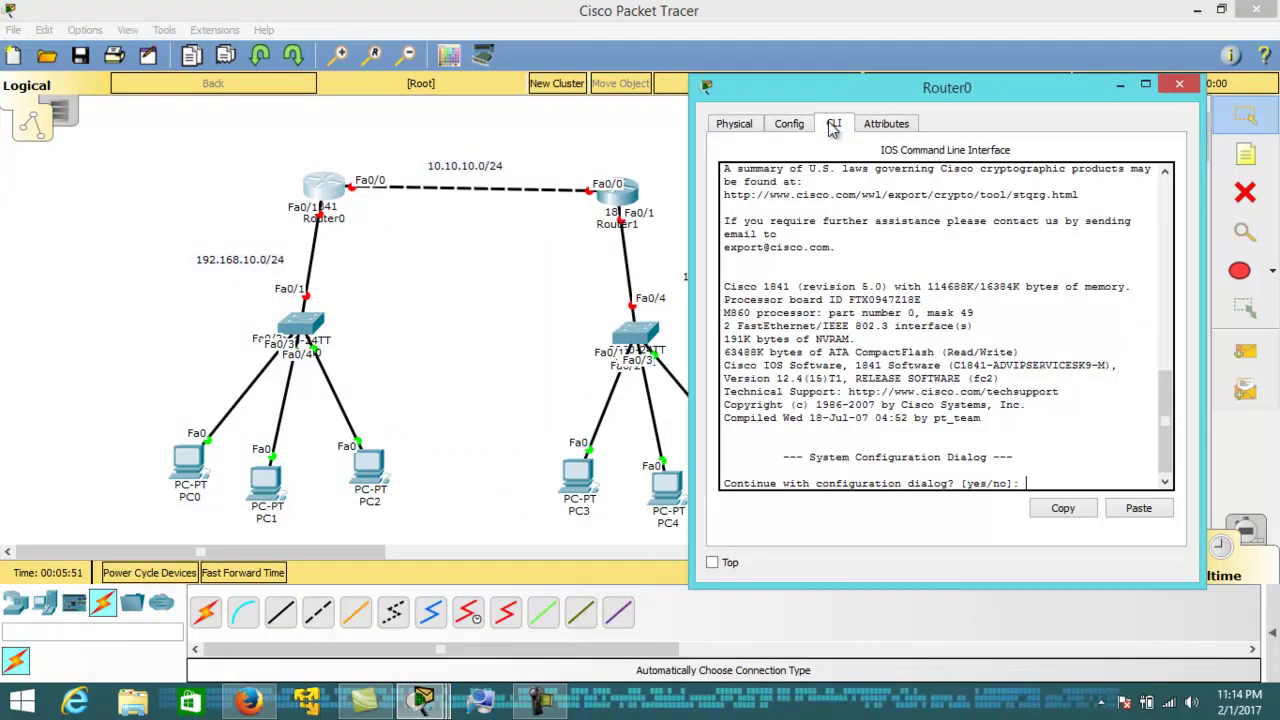
{"action": "type", "text": "no"}
{"action": "key", "text": "Return"}
{"action": "key", "text": "Return"}
{"action": "type", "text": "eable"}
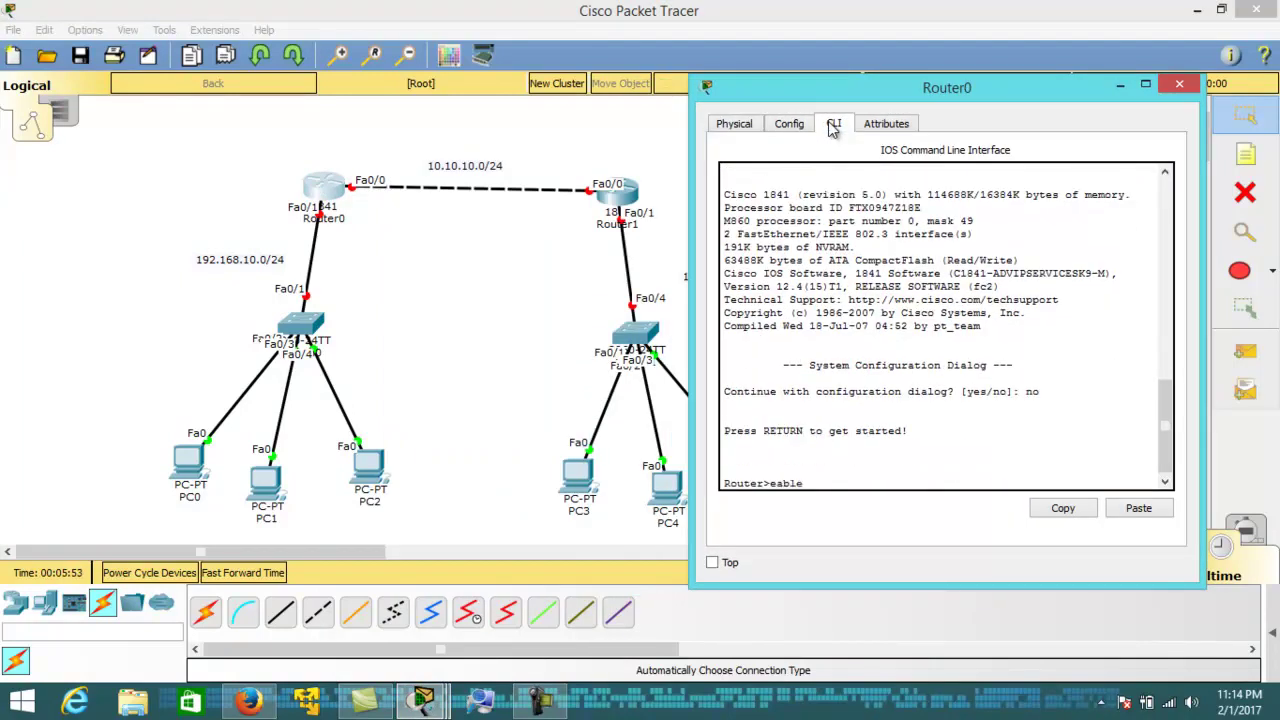
{"action": "key", "text": "Return"}
{"action": "key", "text": "ctrl+shift+6"}
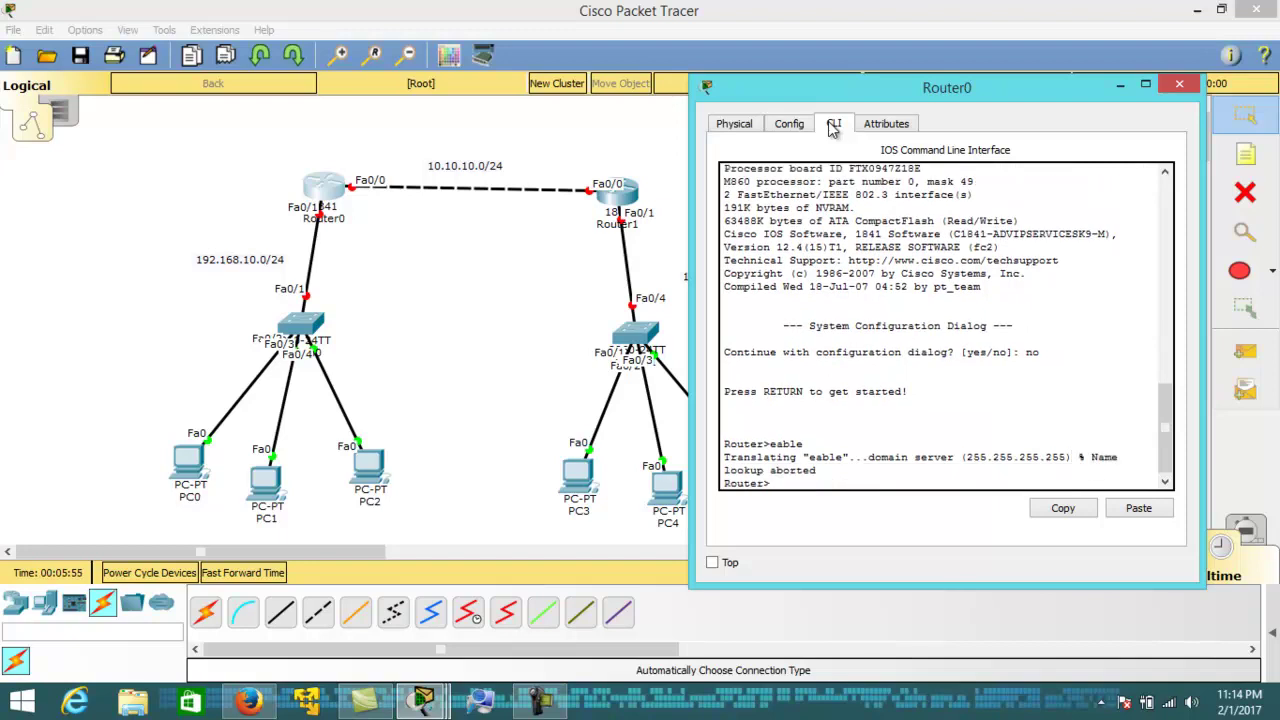
{"action": "key", "text": "Return"}
Enter privileged mode on Router0 with enable, and open global configuration with configure terminal
{"action": "type", "text": "enable"}
{"action": "key", "text": "Return"}
{"action": "type", "text": "con"}
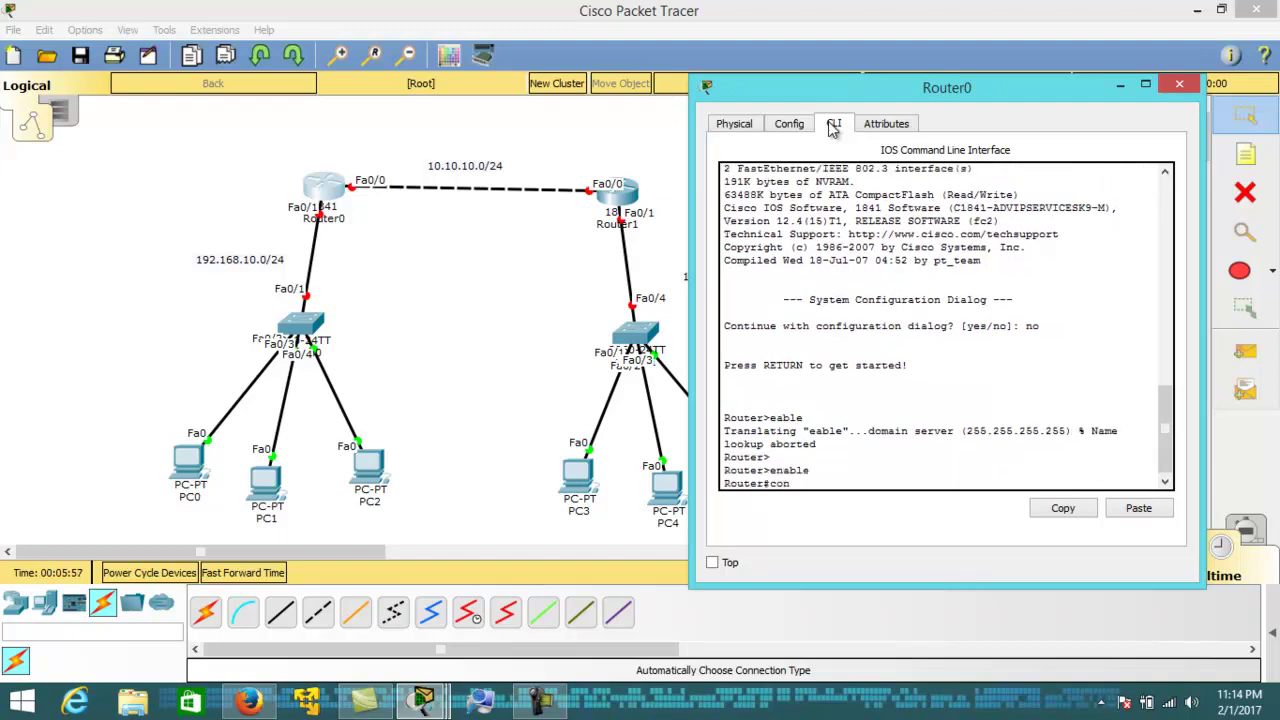
{"action": "type", "text": "fig"}
{"action": "key", "text": "Tab"}
{"action": "type", "text": "terminal"}
{"action": "key", "text": "Return"}
Enter interface configuration for fastEthernet 0/0 on Router0
{"action": "type", "text": "intera"}
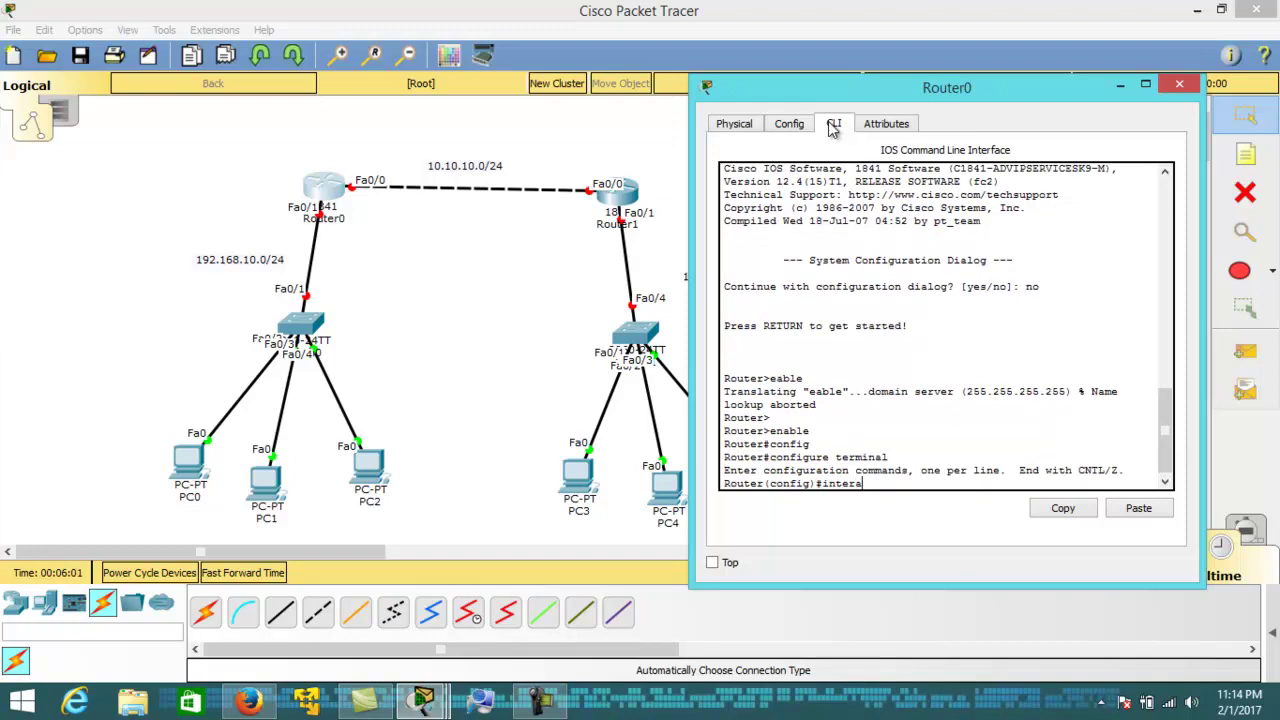
{"action": "type", "text": "ace fast"}
{"action": "key", "text": "Tab"}
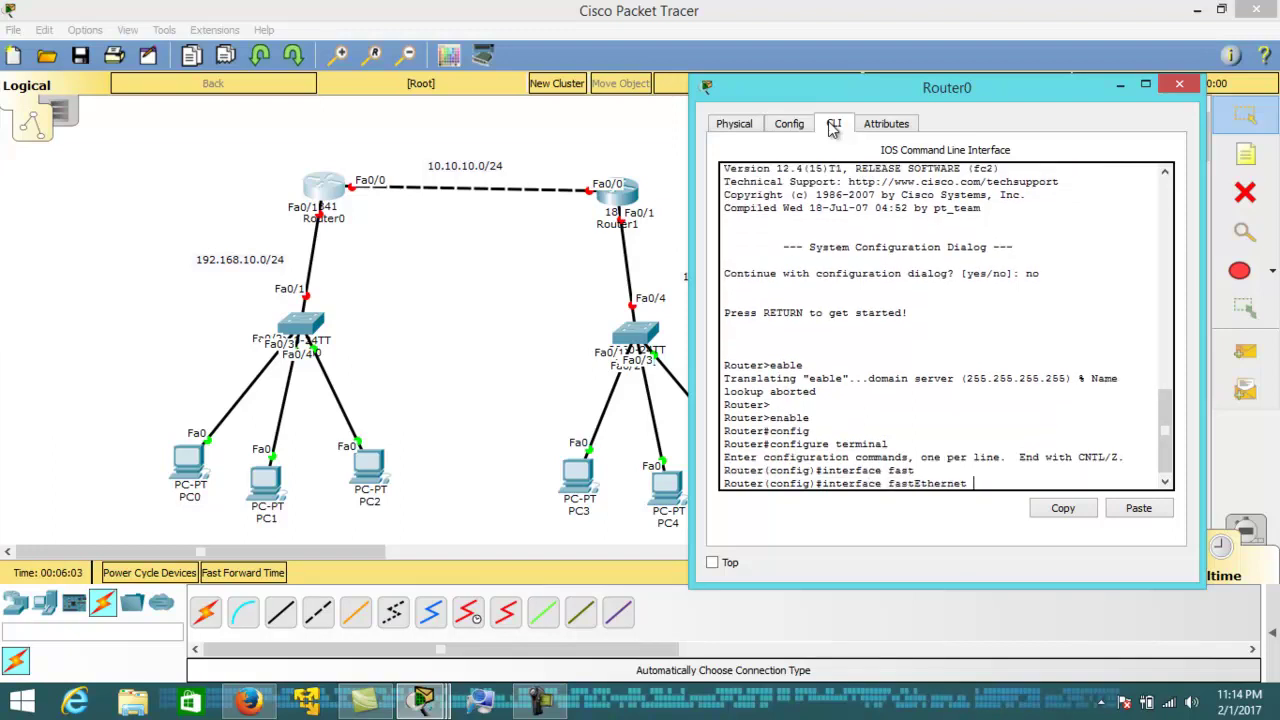
{"action": "type", "text": "0/0"}
{"action": "key", "text": "Return"}
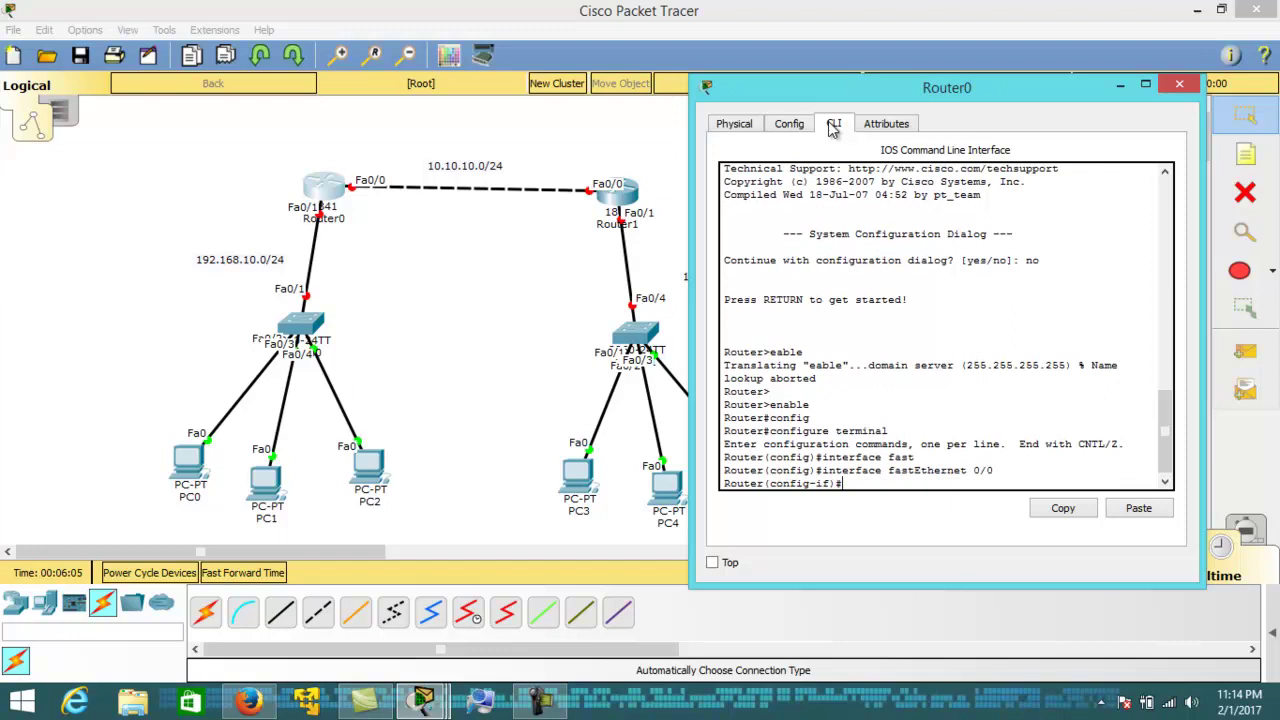
{"action": "type", "text": "10.10.10.1 255.255.255.0"}
{"action": "key", "text": "Return"}
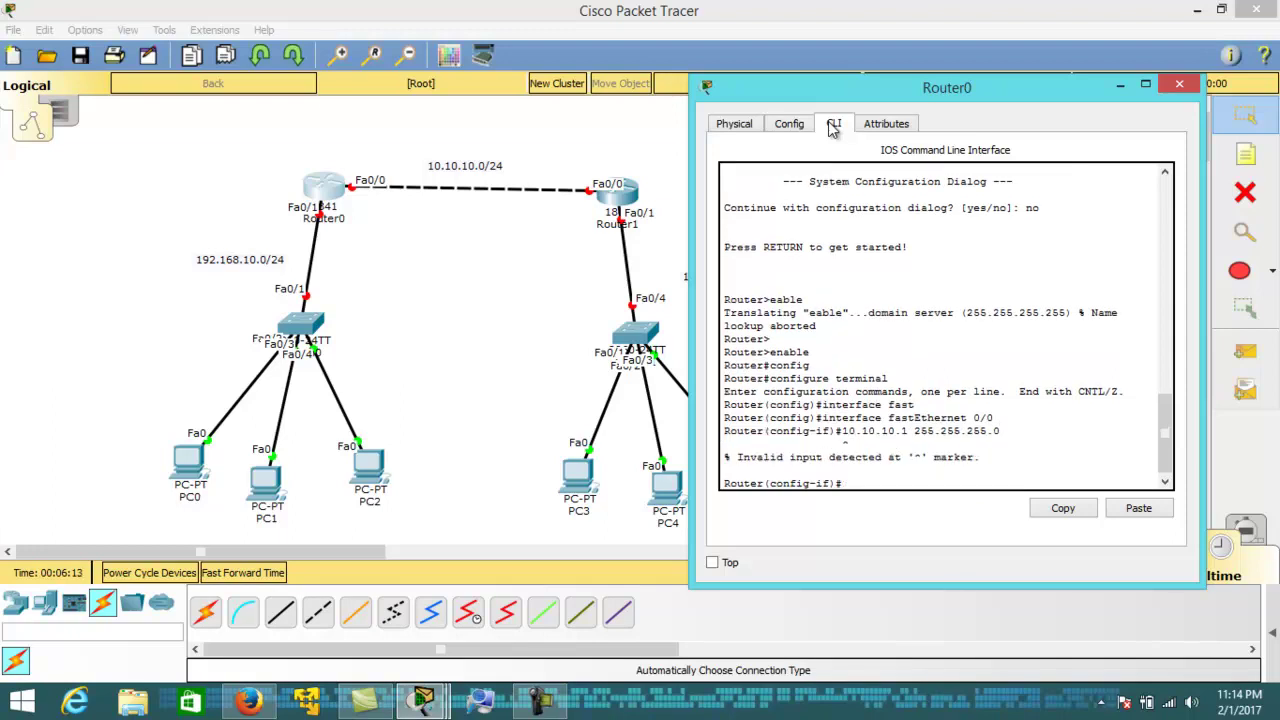
{"action": "key", "text": "Up"}
{"action": "key", "text": "Return"}
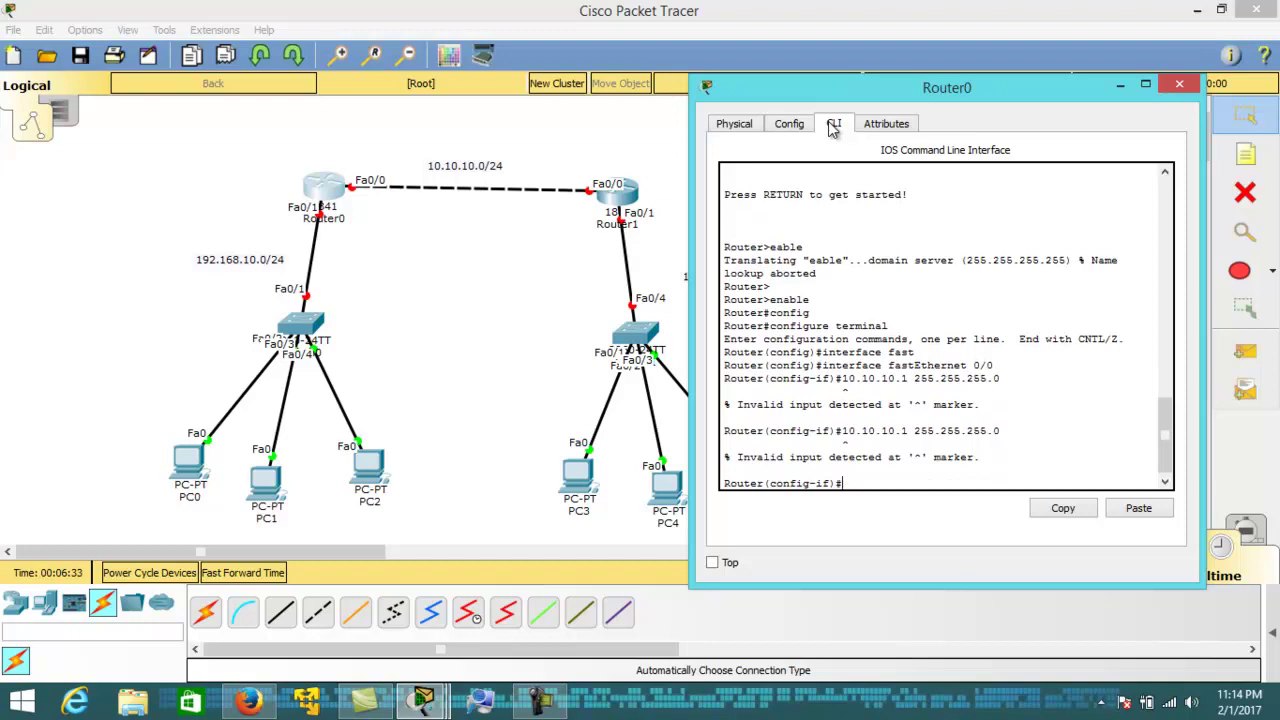
Assign IP address 10.10.10.1 with mask 255.255.255.0 to Router0's fastEthernet 0/0 interface
{"action": "type", "text": "10.10.10.1 255.255.255.0"}
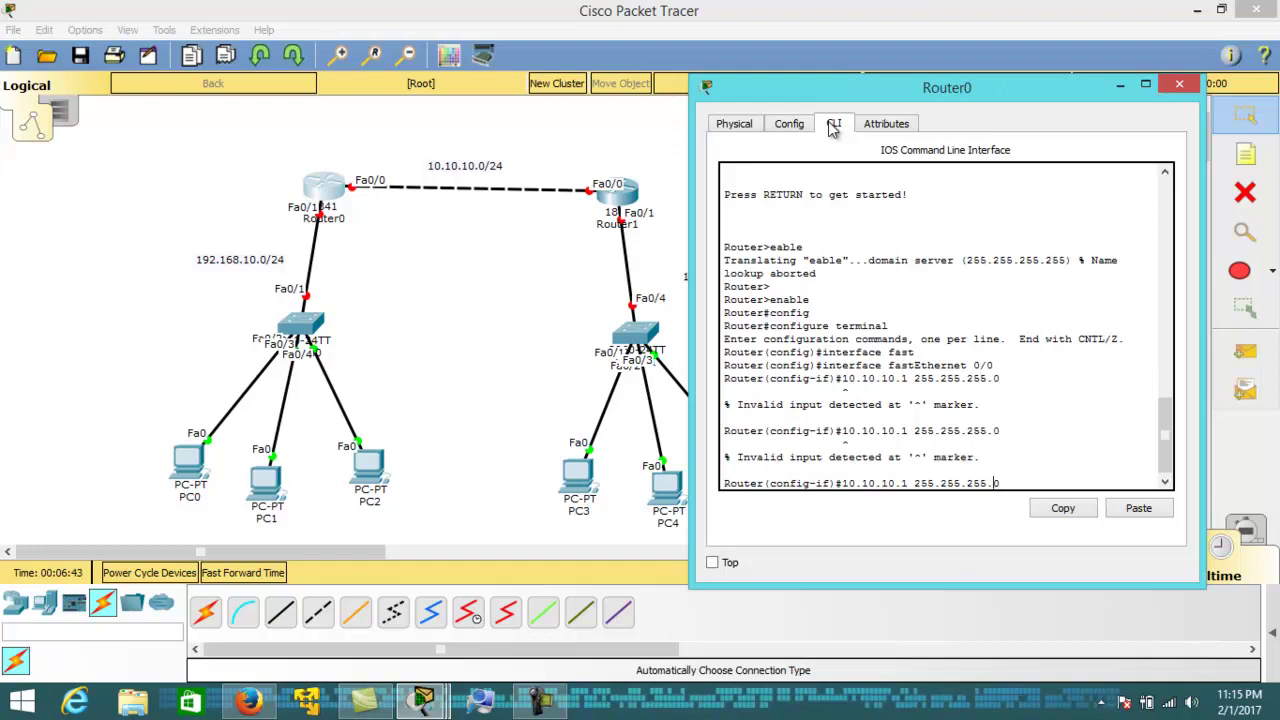
{"action": "key", "text": "ctrl+a"}
{"action": "type", "text": "ip address"}
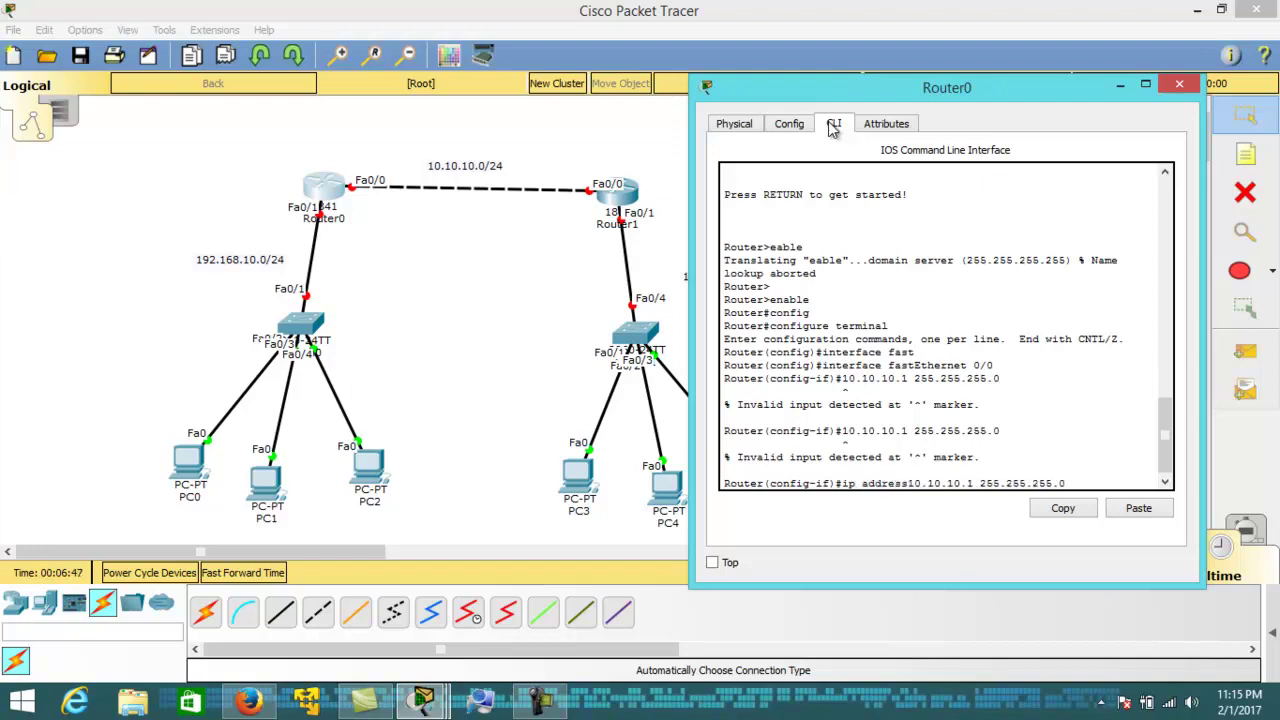
{"action": "key", "text": "Return"}
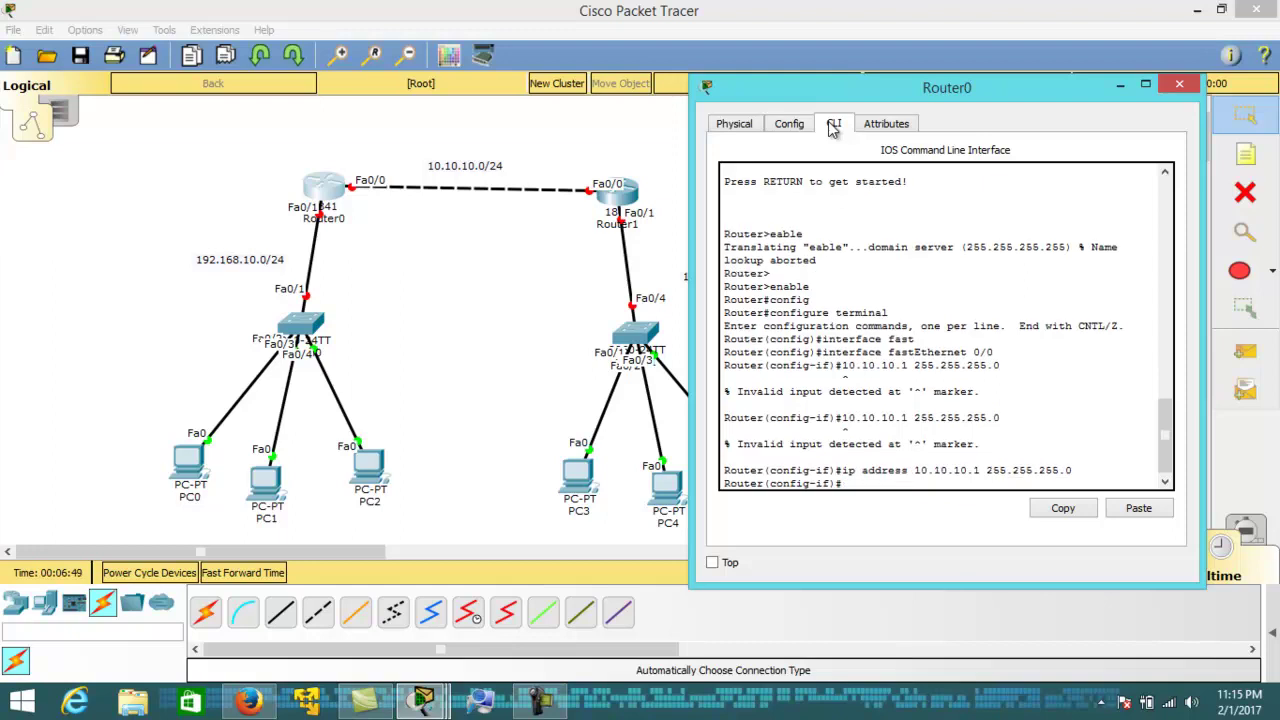
Enable Router0's fastEthernet 0/0 interface with no shutdown and exit to global configuration mode
{"action": "type", "text": "no shhut"}
{"action": "key", "text": "Return"}
{"action": "type", "text": "no shut"}
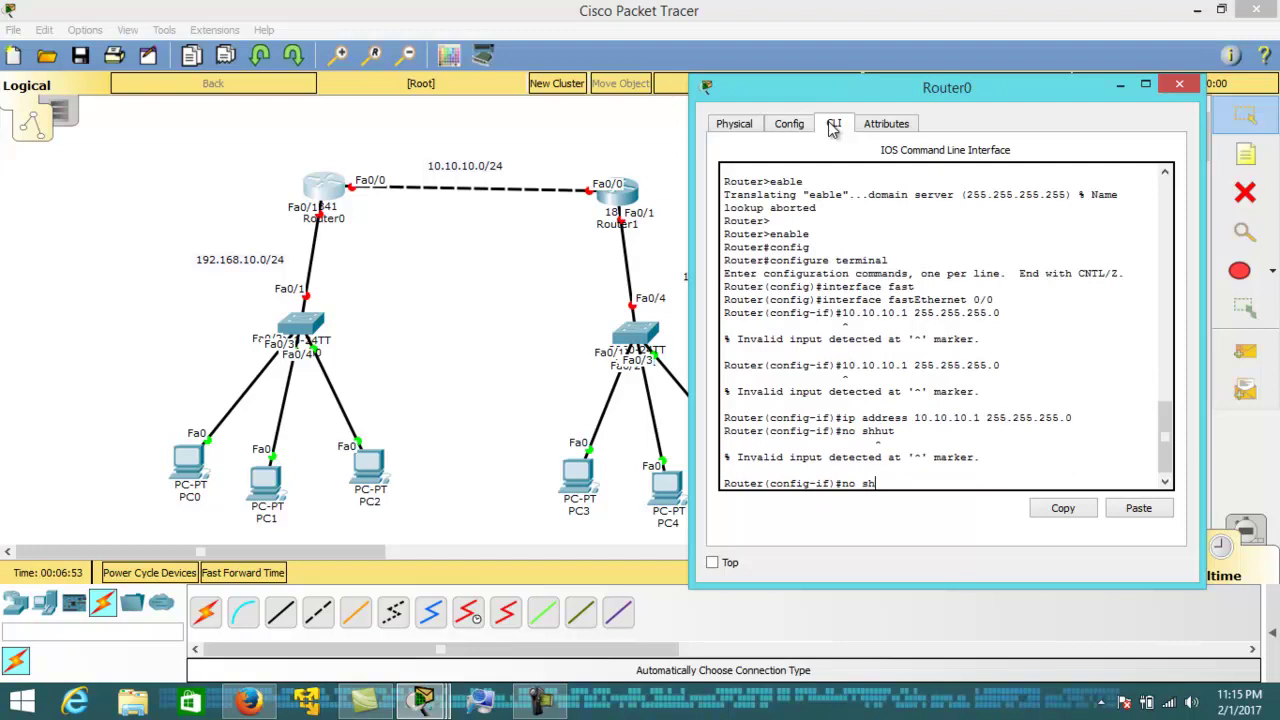
{"action": "key", "text": "Tab"}
{"action": "key", "text": "Return"}
{"action": "key", "text": "Return"}
{"action": "key", "text": "Return"}
{"action": "type", "text": "exit"}
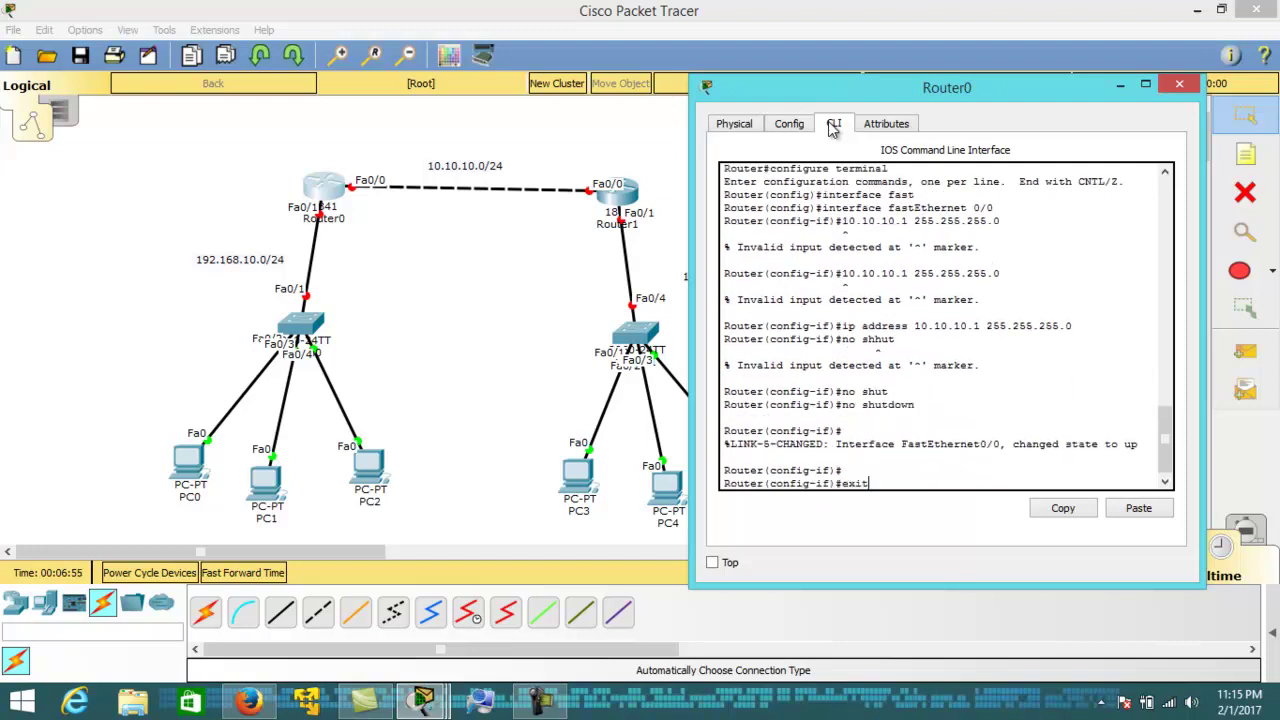
{"action": "key", "text": "Return"}
{"action": "key", "text": "Return"}
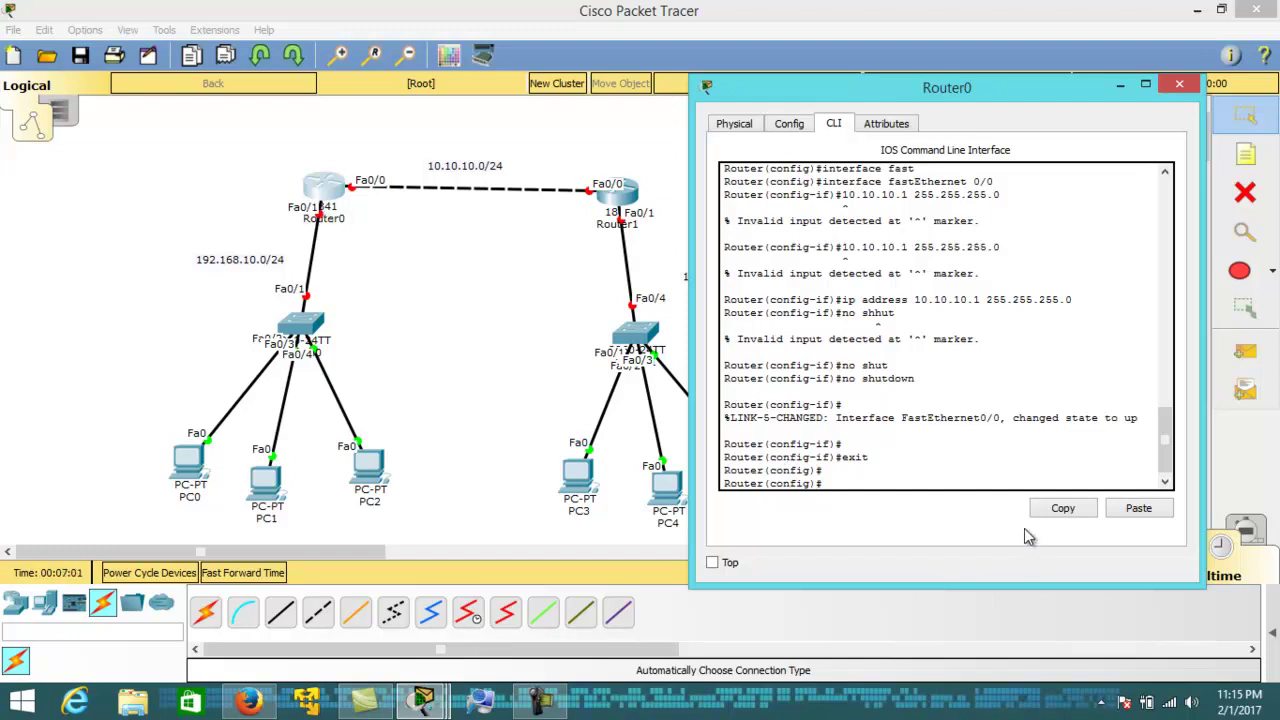
Assign IP address 192.168.10.1 with mask 255.255.255.0 to Router0's fastEthernet 0/1 interface
{"action": "type", "text": "interface fast"}
{"action": "key", "text": "Tab"}
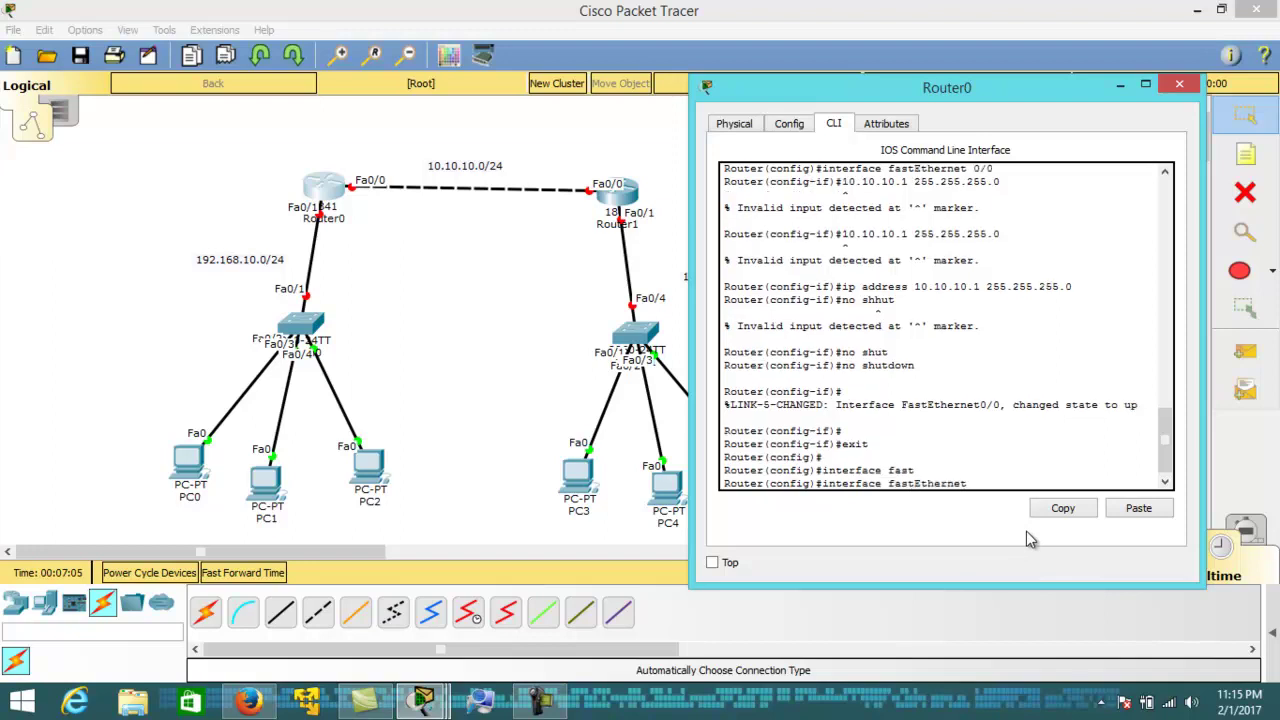
{"action": "type", "text": "0/1"}
{"action": "key", "text": "Return"}
{"action": "type", "text": "ip address"}
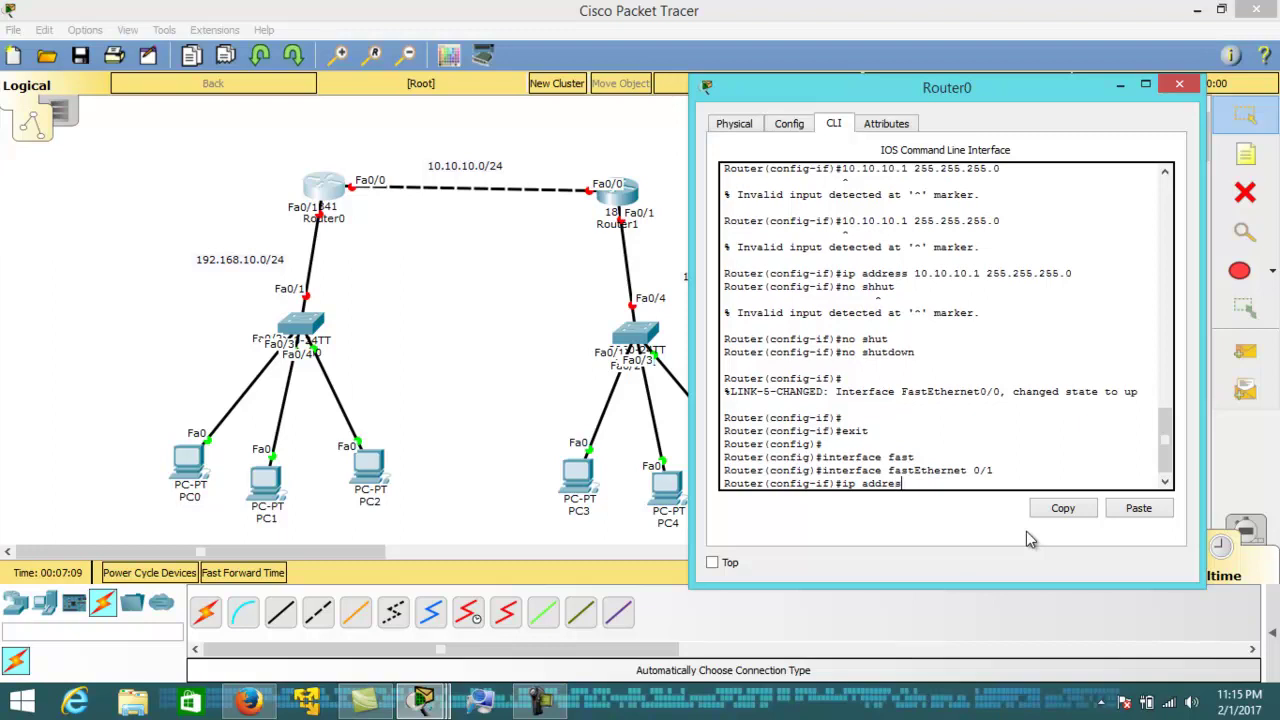
{"action": "type", "text": " 192.168.10.1 255.255.255.0"}
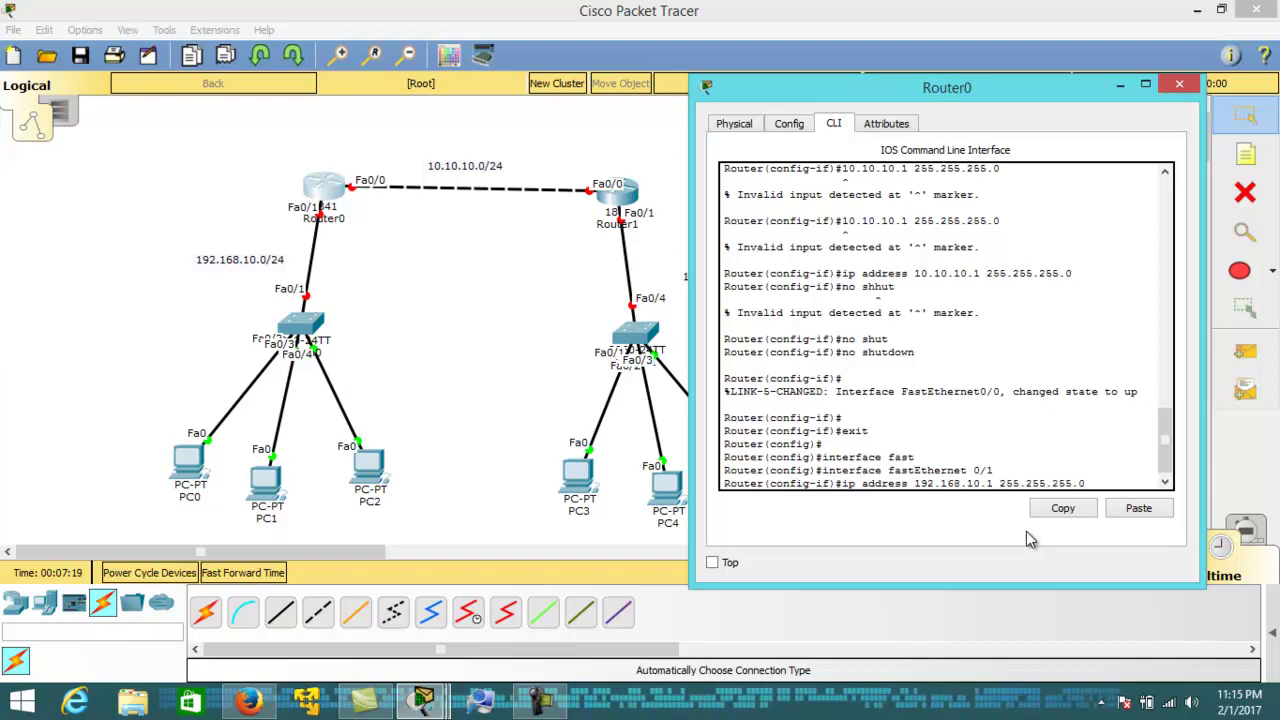
{"action": "key", "text": "Return"}
Enable Router0's fastEthernet 0/1 interface with no shut and exit to global configuration mode
{"action": "type", "text": "no shut"}
{"action": "key", "text": "Return"}
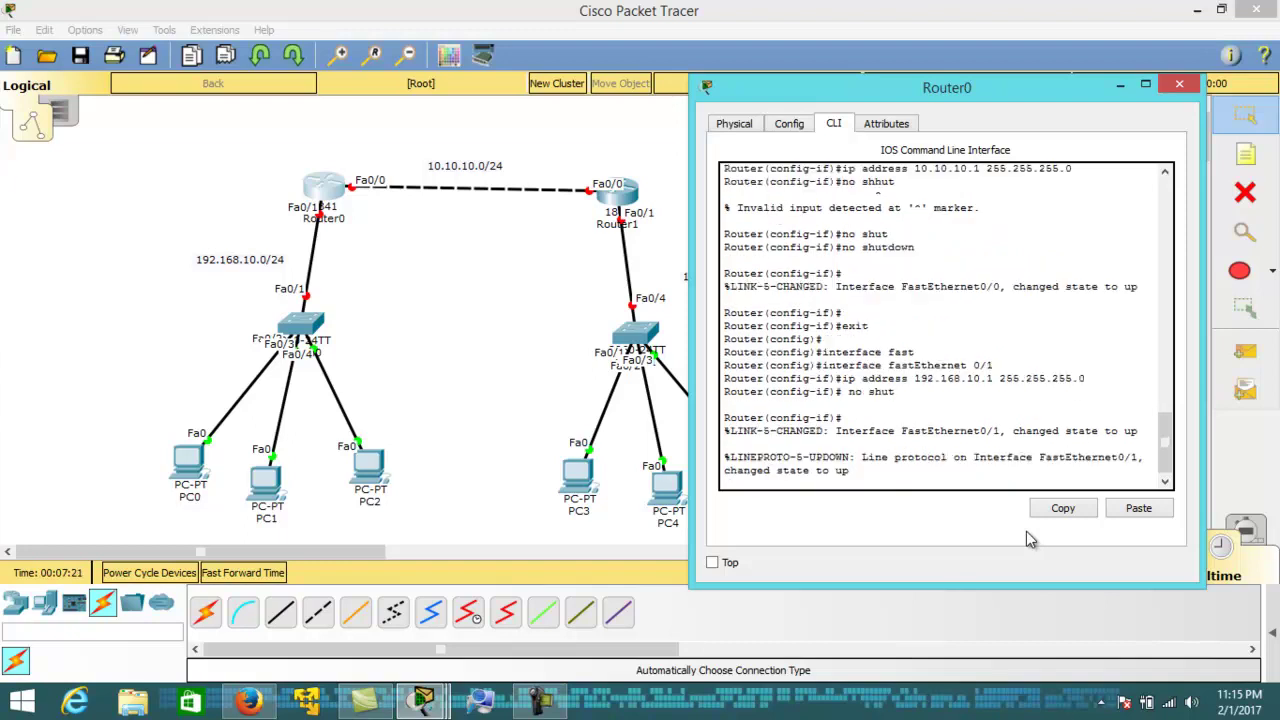
{"action": "type", "text": "exit"}
{"action": "key", "text": "Return"}
{"action": "type", "text": "e"}
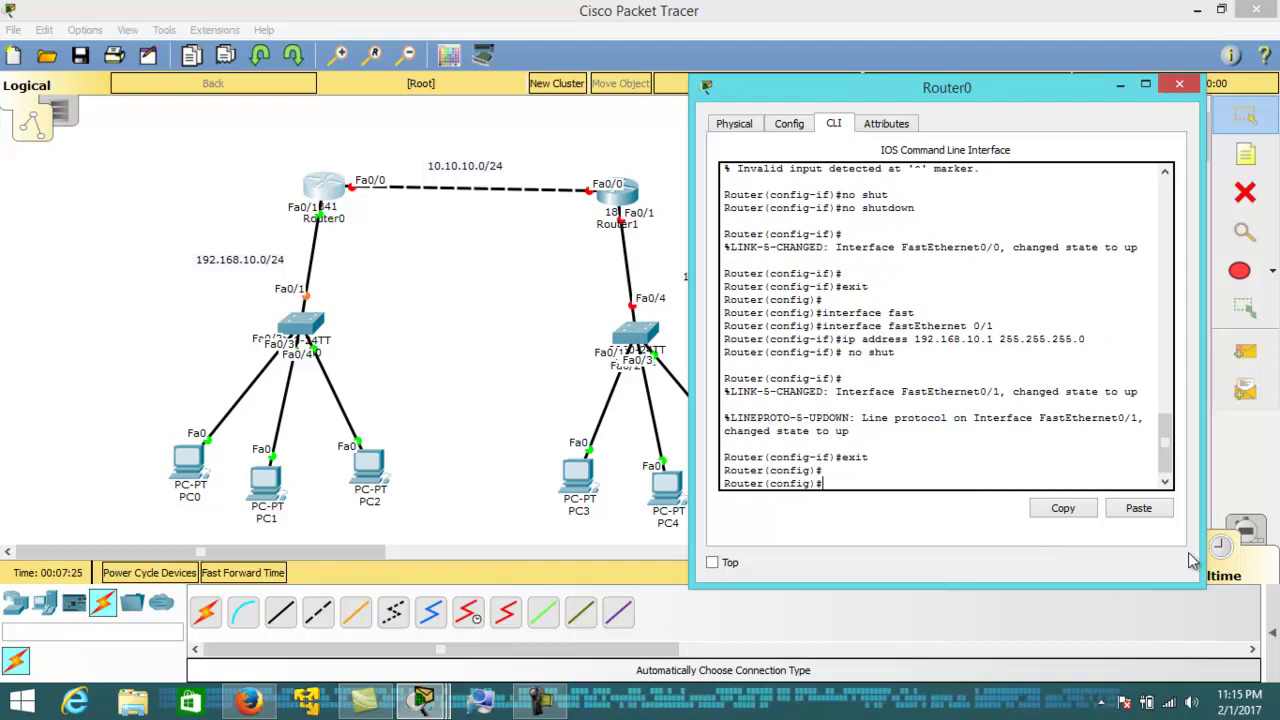
Open the command line of Router1 and decline the initial configuration dialog with no
{"action": "left_click", "coordinate": [637, 203]}
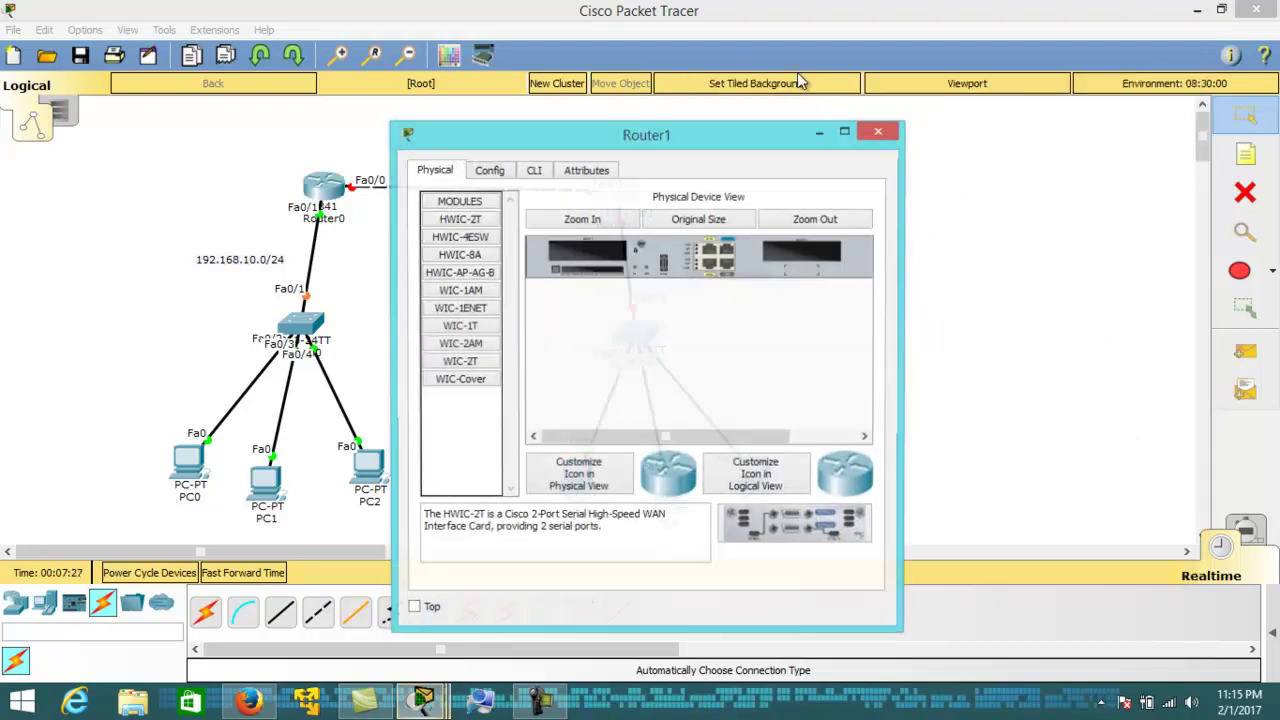
{"action": "left_click_drag", "start_coordinate": [758, 145], "coordinate": [1058, 124]}
{"action": "left_click", "coordinate": [907, 149]}
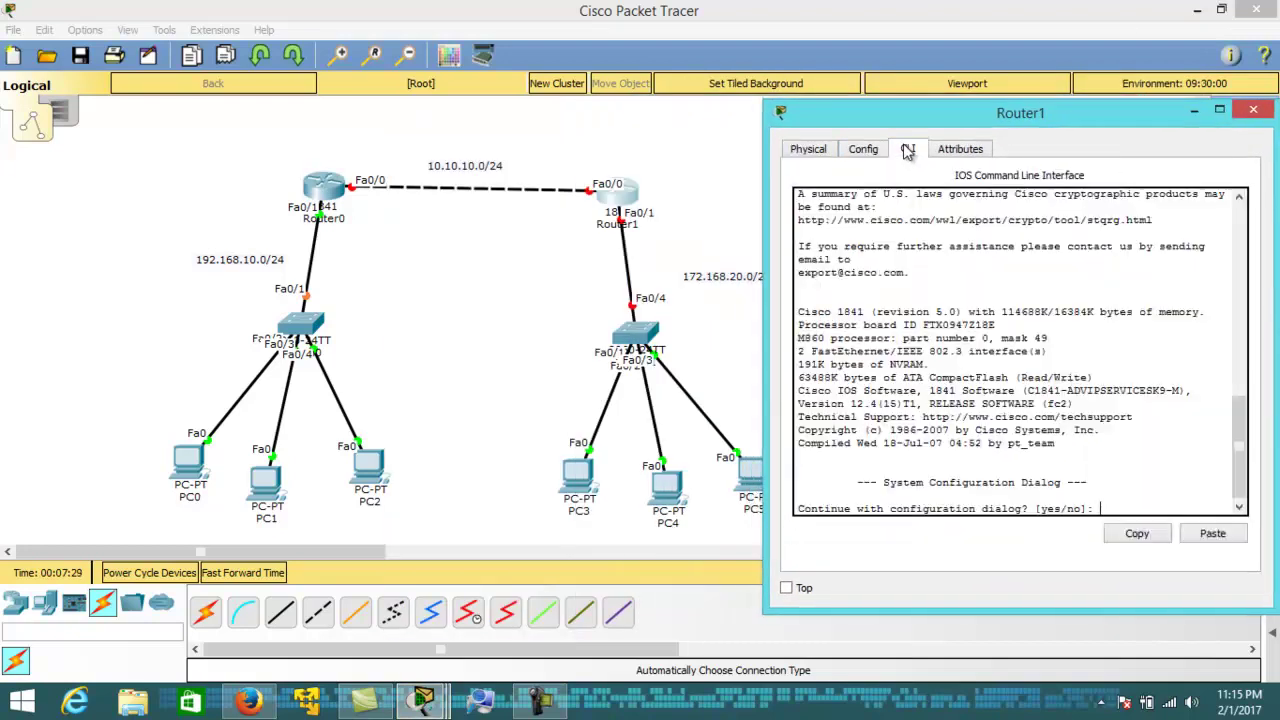
{"action": "type", "text": "no"}
{"action": "key", "text": "Return"}
{"action": "key", "text": "Return"}
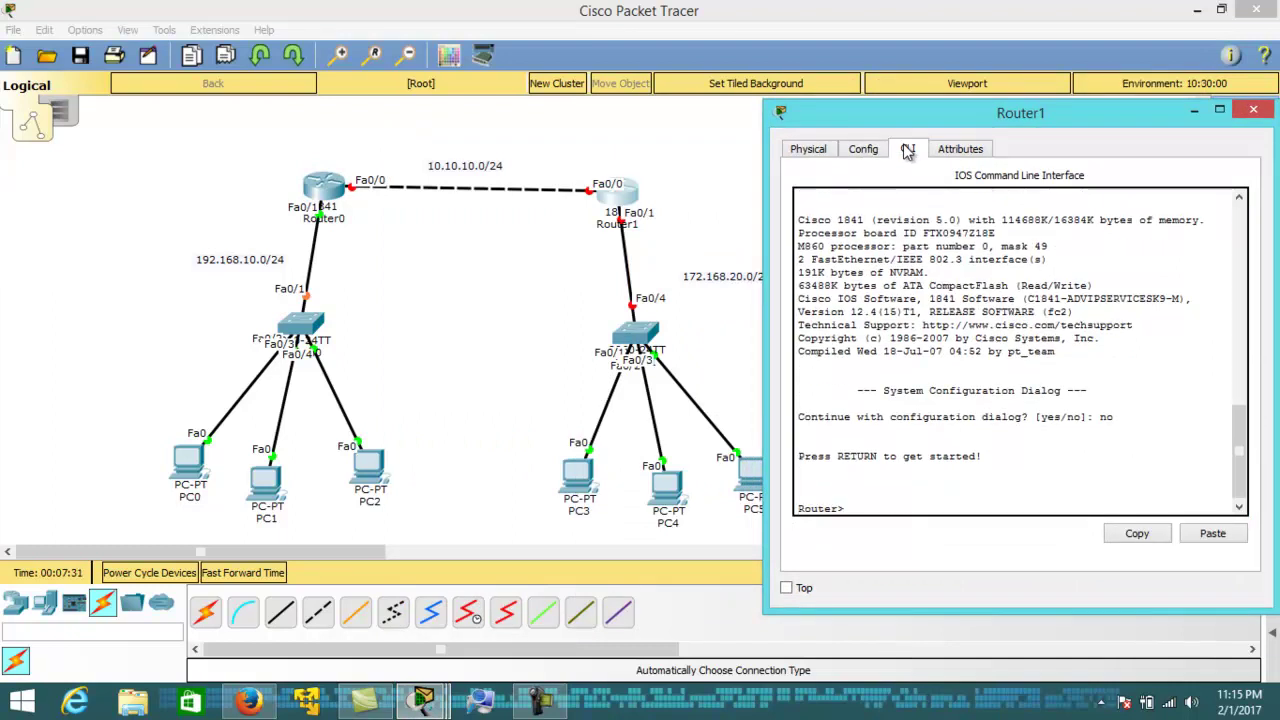
Enter privileged mode on Router1 with enable, and open global configuration with configure terminal
{"action": "type", "text": "enable"}
{"action": "key", "text": "Return"}
{"action": "type", "text": "conf"}
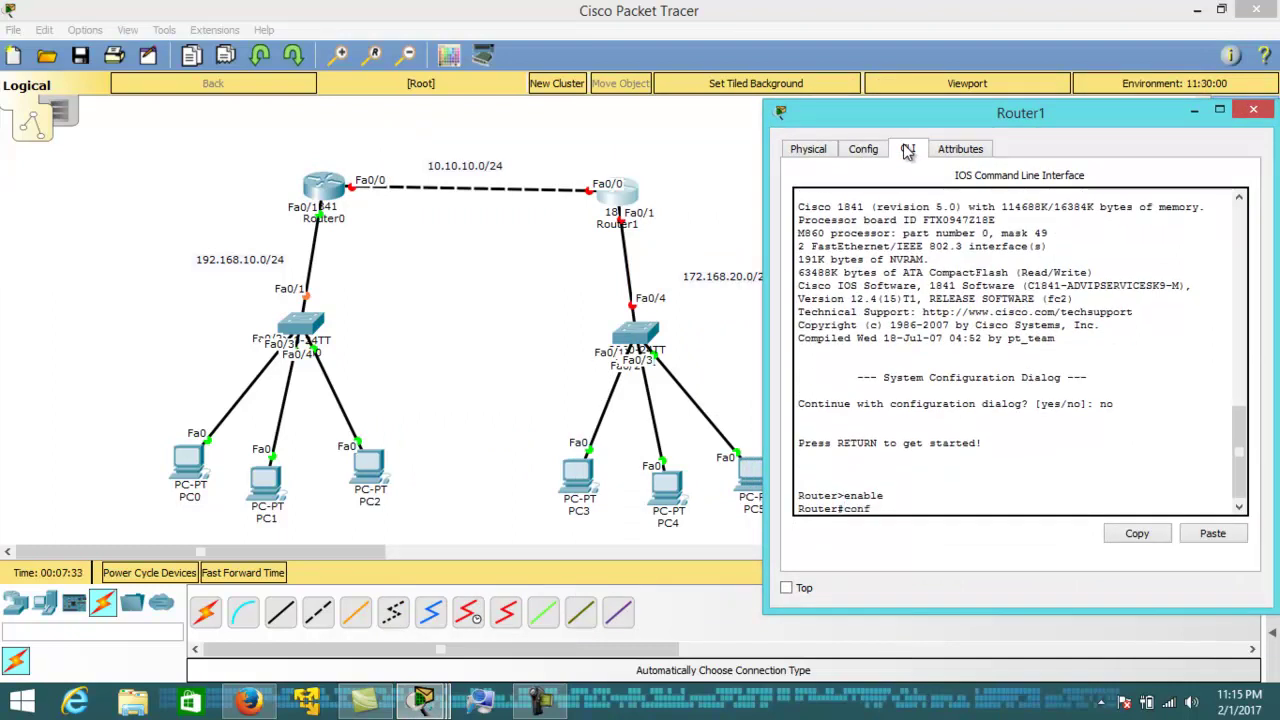
{"action": "type", "text": "igure terminal"}
{"action": "key", "text": "Return"}
Assign IP address 10.10.10.2 with mask 255.255.255.0 to Router1's fa0/0 interface
{"action": "type", "text": "in"}
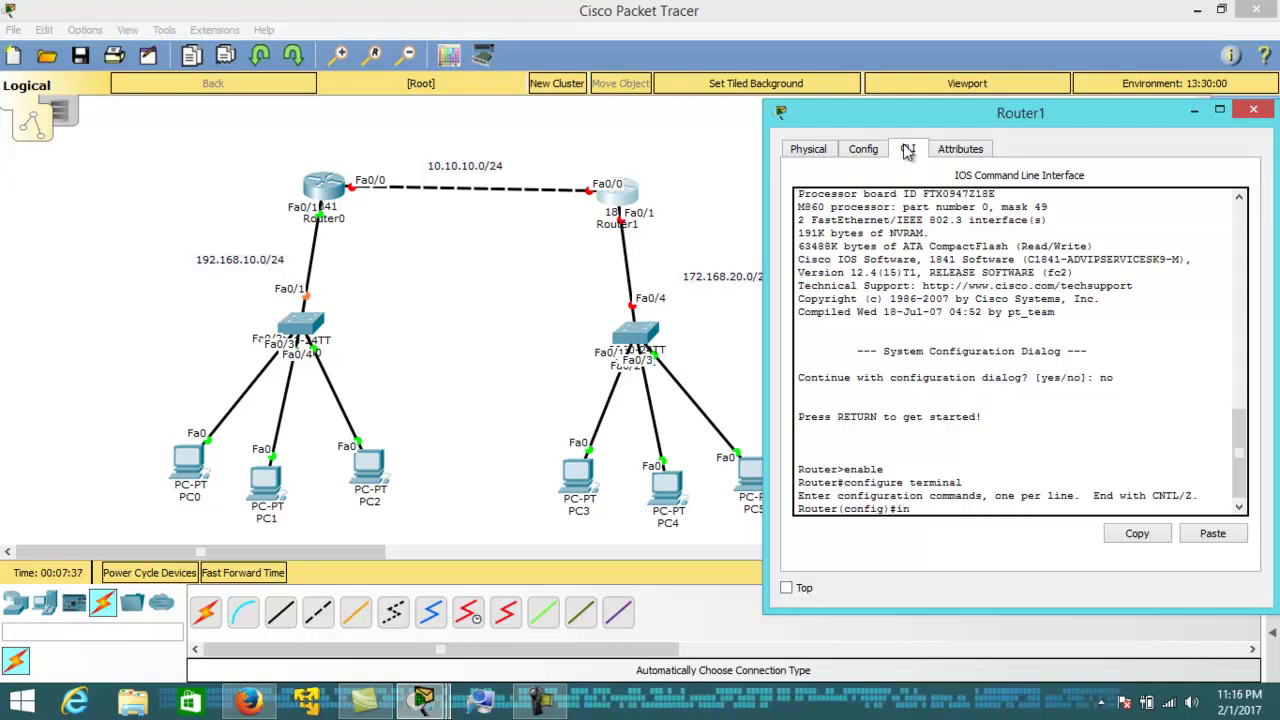
{"action": "type", "text": "terface fa0/0"}
{"action": "key", "text": "Return"}
{"action": "type", "text": "ip addr"}
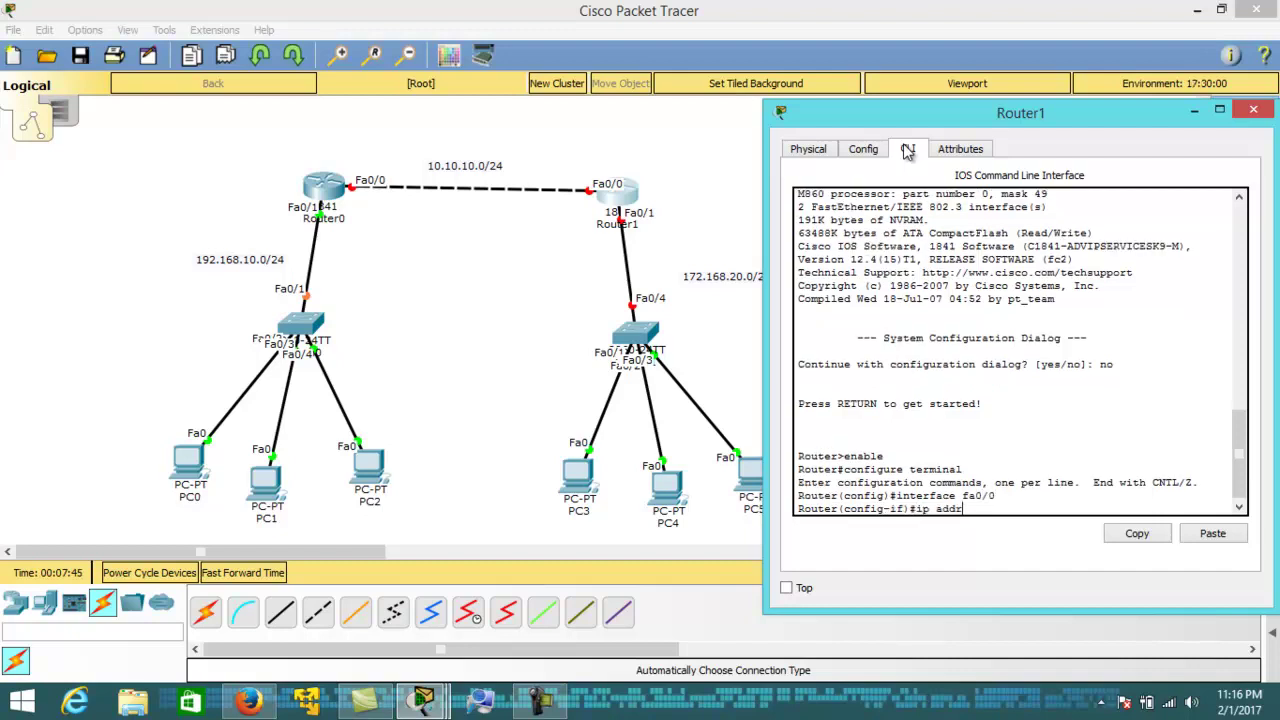
{"action": "type", "text": "ess 10.10.10.2"}
{"action": "type", "text": " 255.255.255."}
{"action": "type", "text": "0"}
{"action": "key", "text": "Return"}
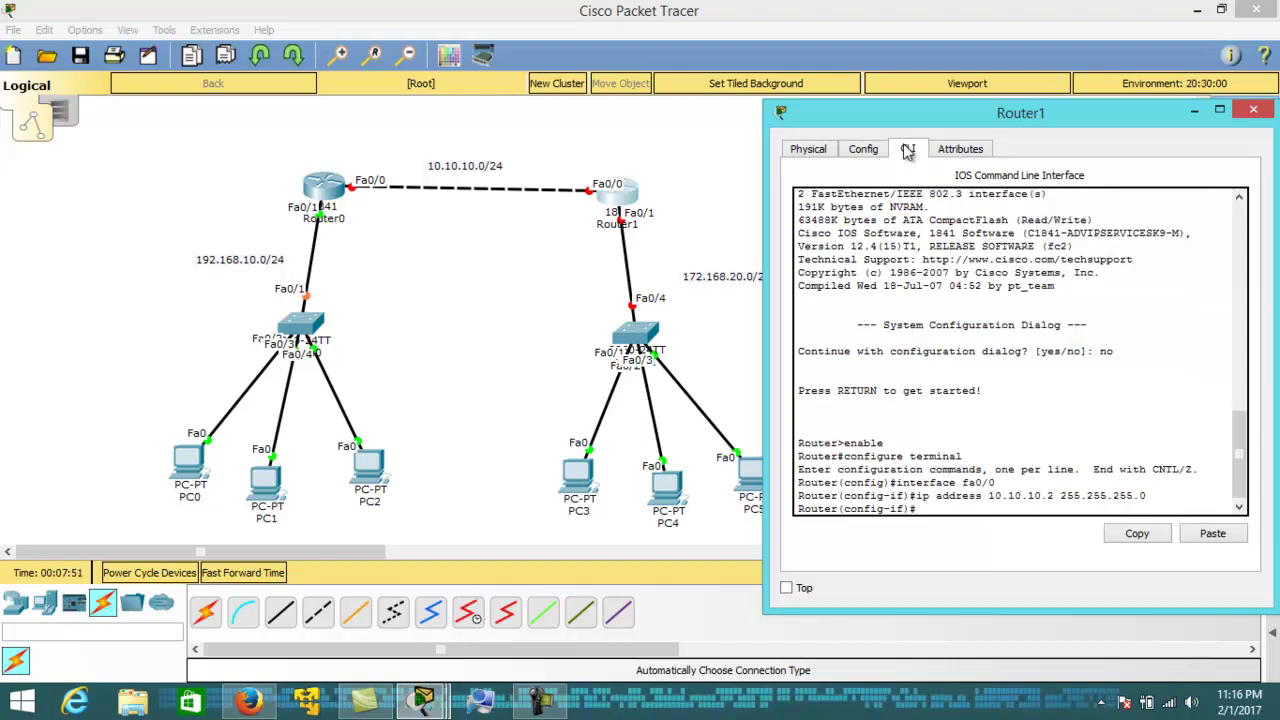
Enable Router1's fa0/0 interface with no shut and exit to global configuration mode
{"action": "type", "text": "no shut"}
{"action": "key", "text": "Return"}
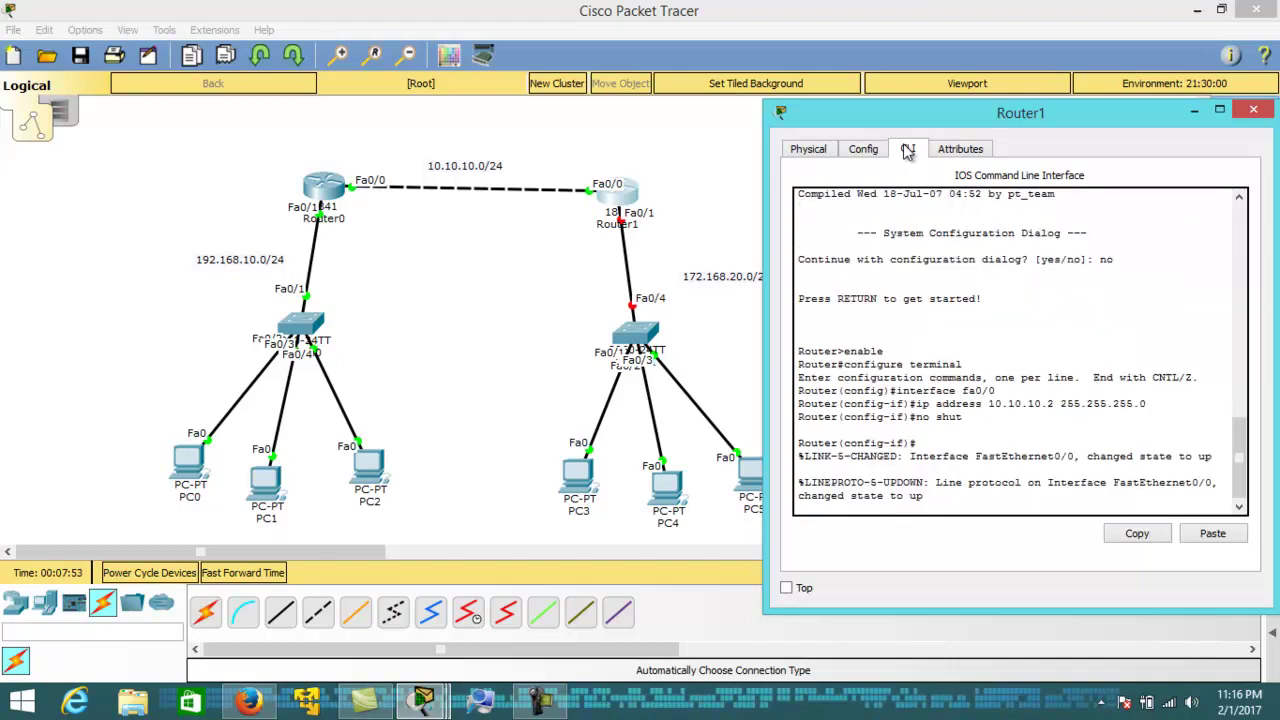
{"action": "type", "text": "exit"}
{"action": "key", "text": "Return"}
Assign IP address 172.168.20.1 with mask 255.255.255.0 to Router1's FastEthernet 0/1 interface
{"action": "type", "text": "interface fast"}
{"action": "key", "text": "Tab"}
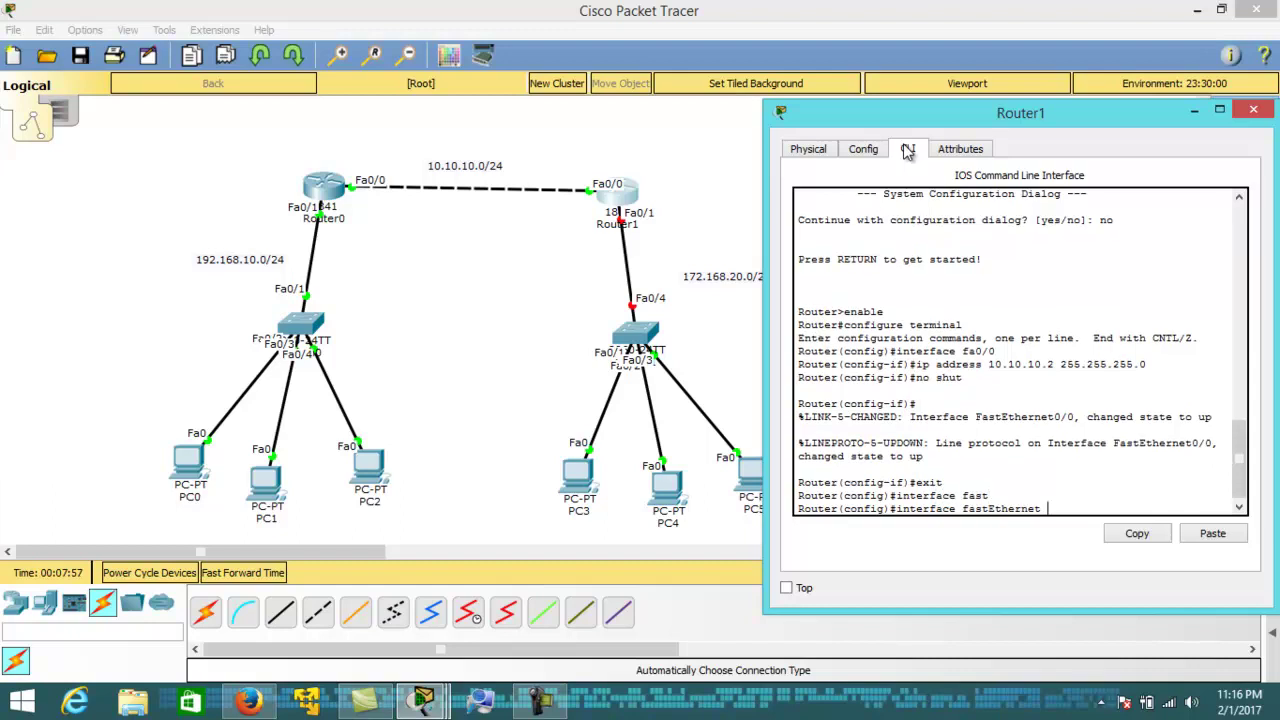
{"action": "type", "text": "0/1"}
{"action": "key", "text": "Return"}
{"action": "type", "text": "ip address 172.168.20.1 255.255.255.0"}
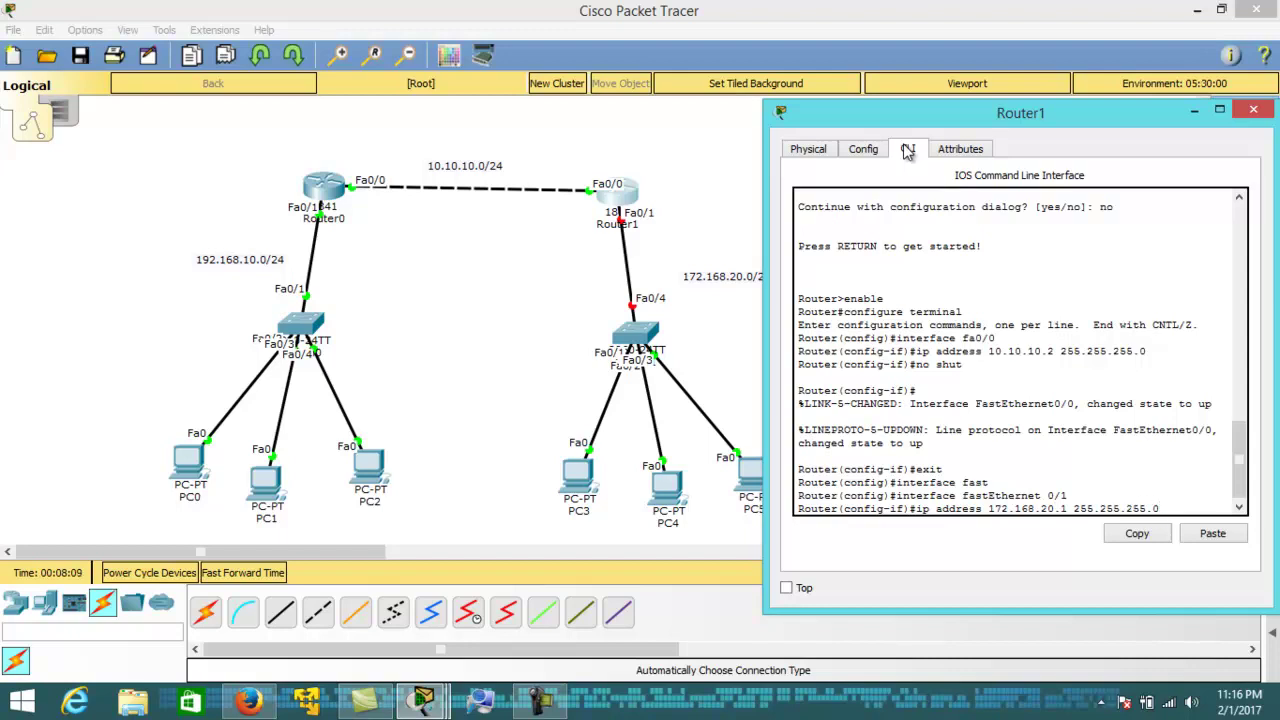
{"action": "key", "text": "Return"}
Enable Router1's FastEthernet 0/1 interface with no shut and exit to global configuration mode
{"action": "type", "text": "no shut"}
{"action": "key", "text": "Return"}
{"action": "type", "text": "exit"}
{"action": "key", "text": "Return"}
{"action": "key", "text": "Return"}
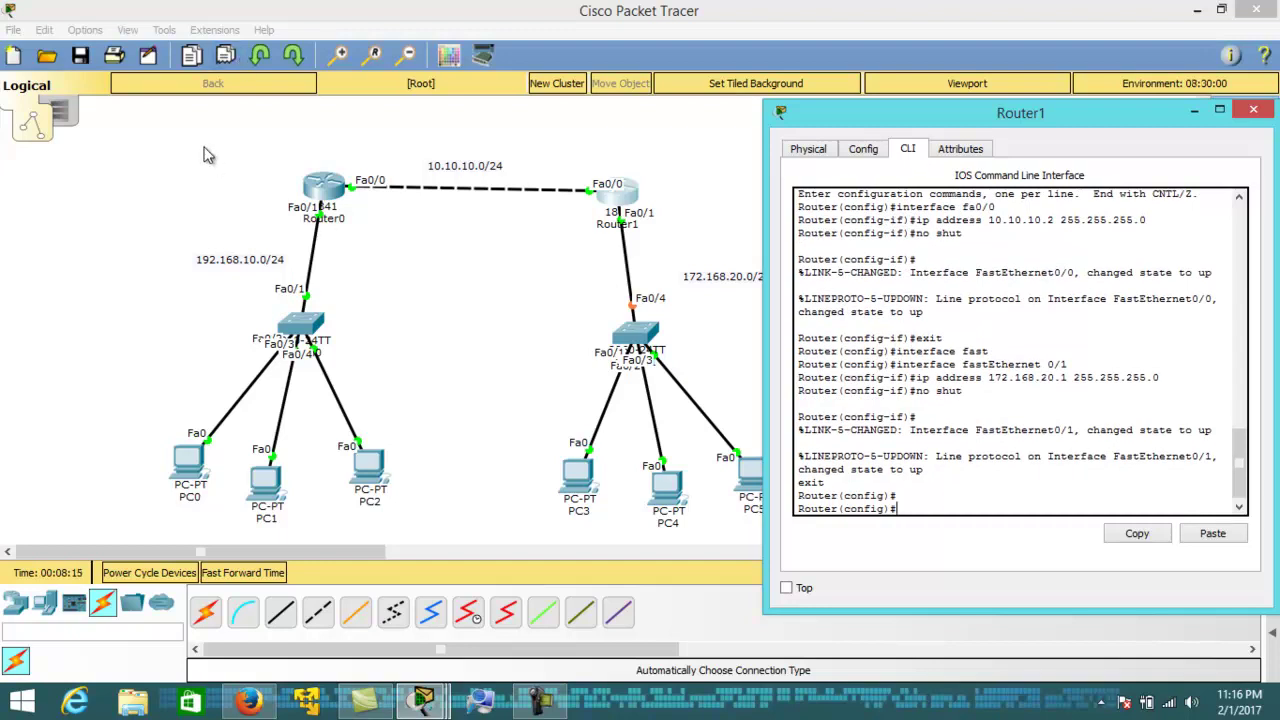
Add the note "DHCP server" above Router0 in the topology and return to selection mode
{"action": "left_click", "coordinate": [714, 122]}
{"action": "left_click", "coordinate": [1242, 163]}
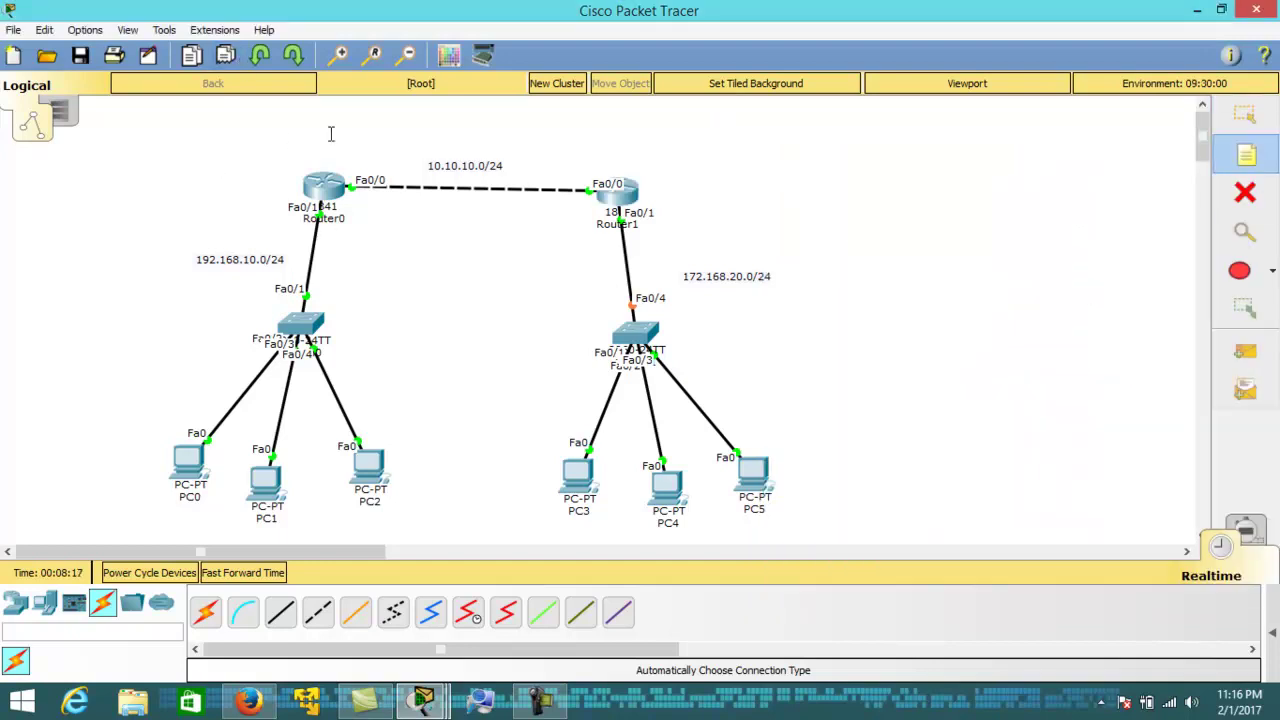
{"action": "left_click", "coordinate": [282, 156]}
{"action": "type", "text": "DHCP"}
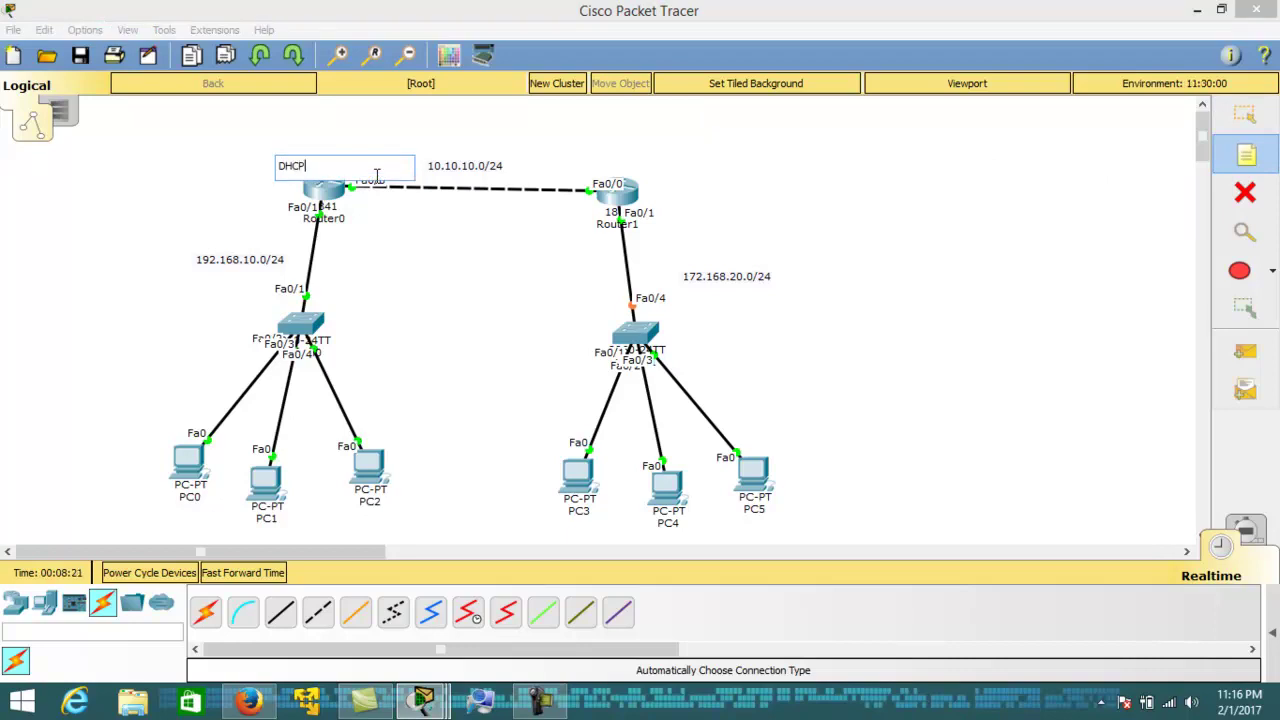
{"action": "type", "text": " server"}
{"action": "left_click", "coordinate": [504, 388]}
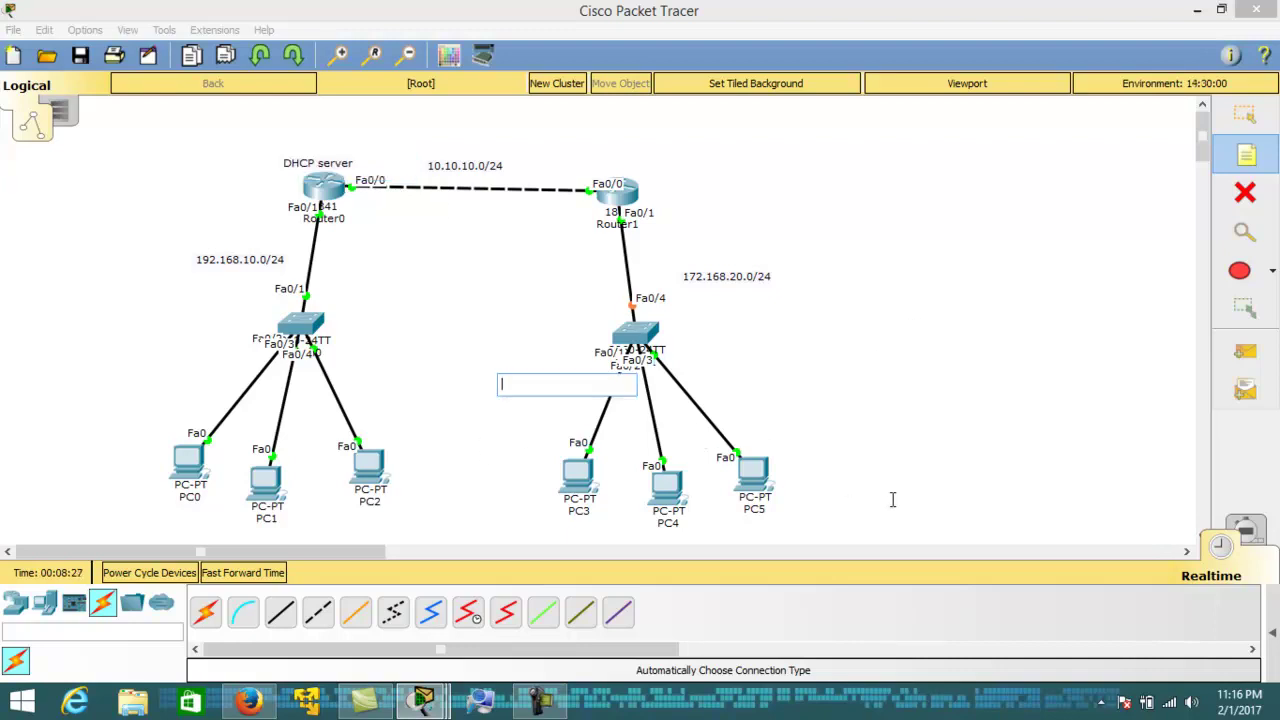
{"action": "left_click", "coordinate": [1250, 128]}
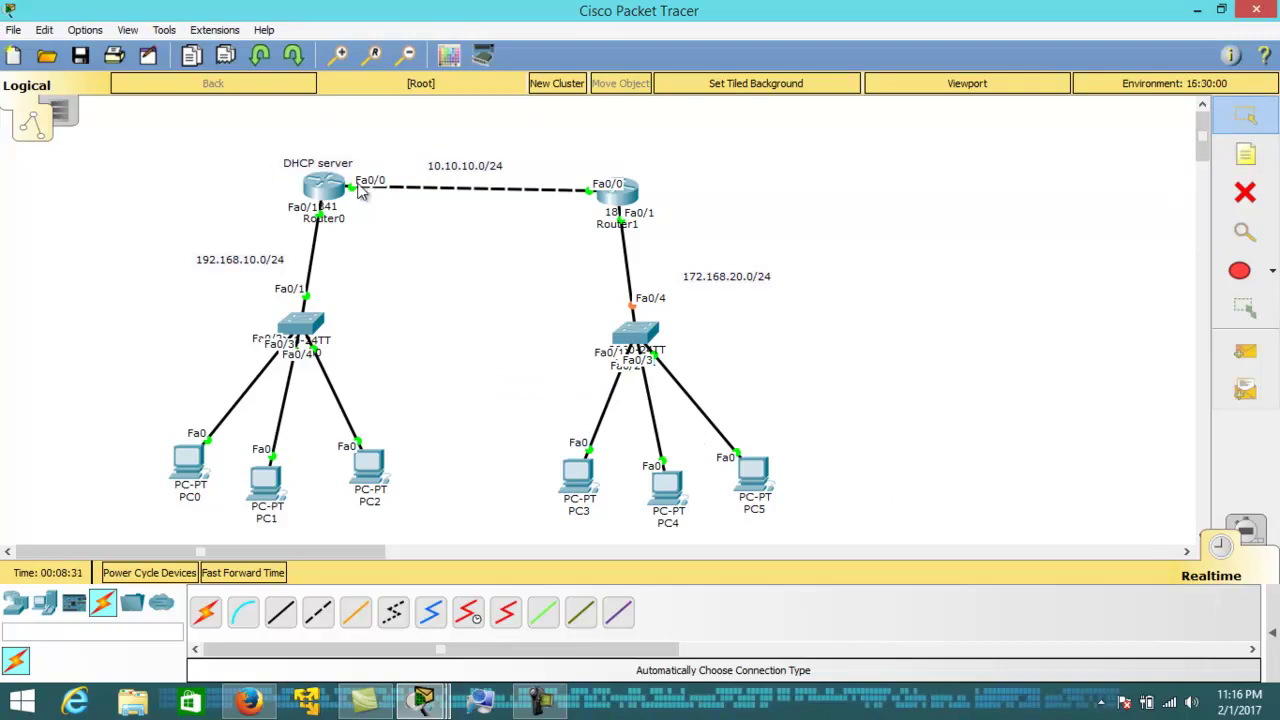
{"action": "left_click_drag", "start_coordinate": [52, 238], "coordinate": [512, 574]}
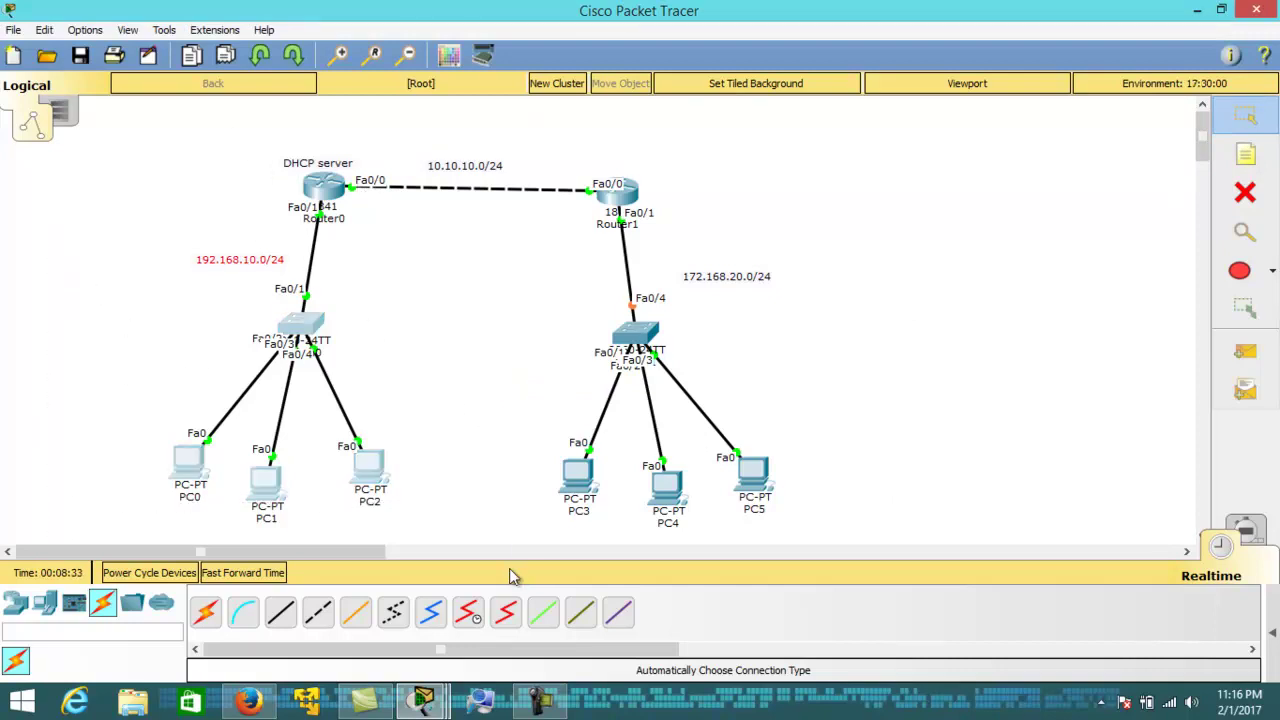
{"action": "left_click_drag", "start_coordinate": [229, 126], "coordinate": [392, 228]}
{"action": "left_click", "coordinate": [557, 283]}
{"action": "left_click_drag", "start_coordinate": [557, 283], "coordinate": [906, 548]}
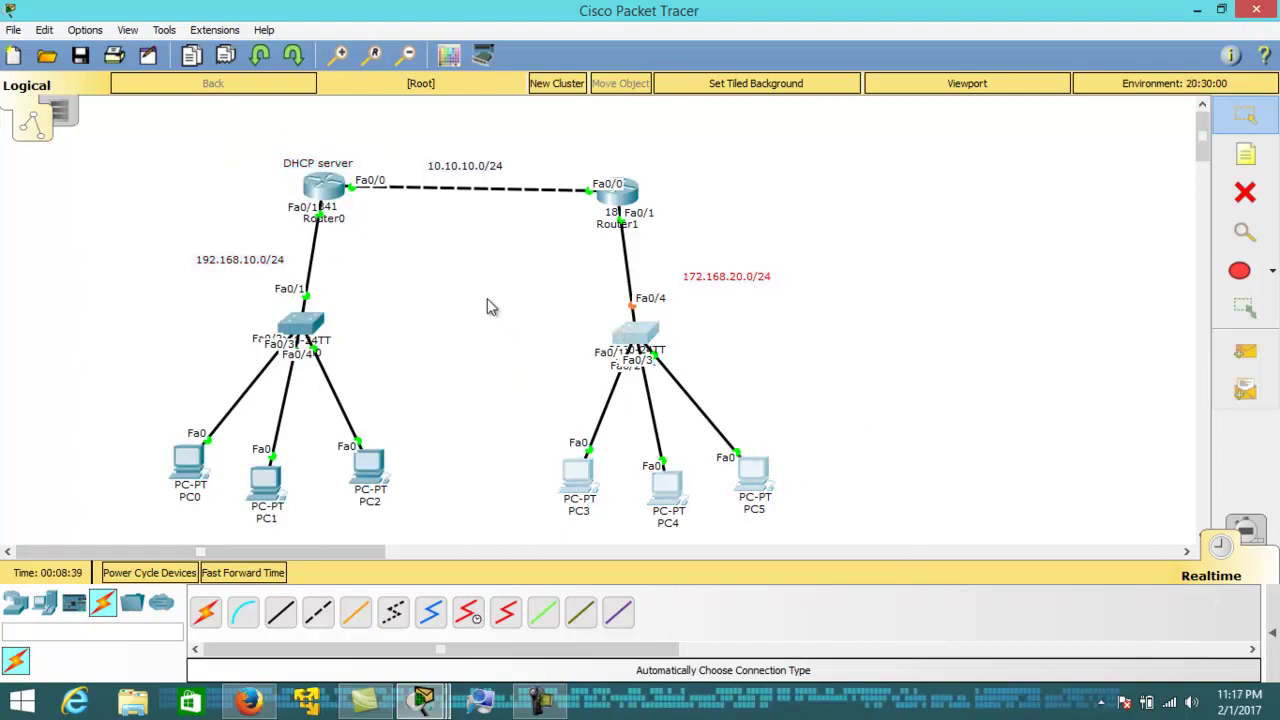
{"action": "left_click", "coordinate": [523, 300]}
{"action": "left_click_drag", "start_coordinate": [232, 127], "coordinate": [471, 297]}
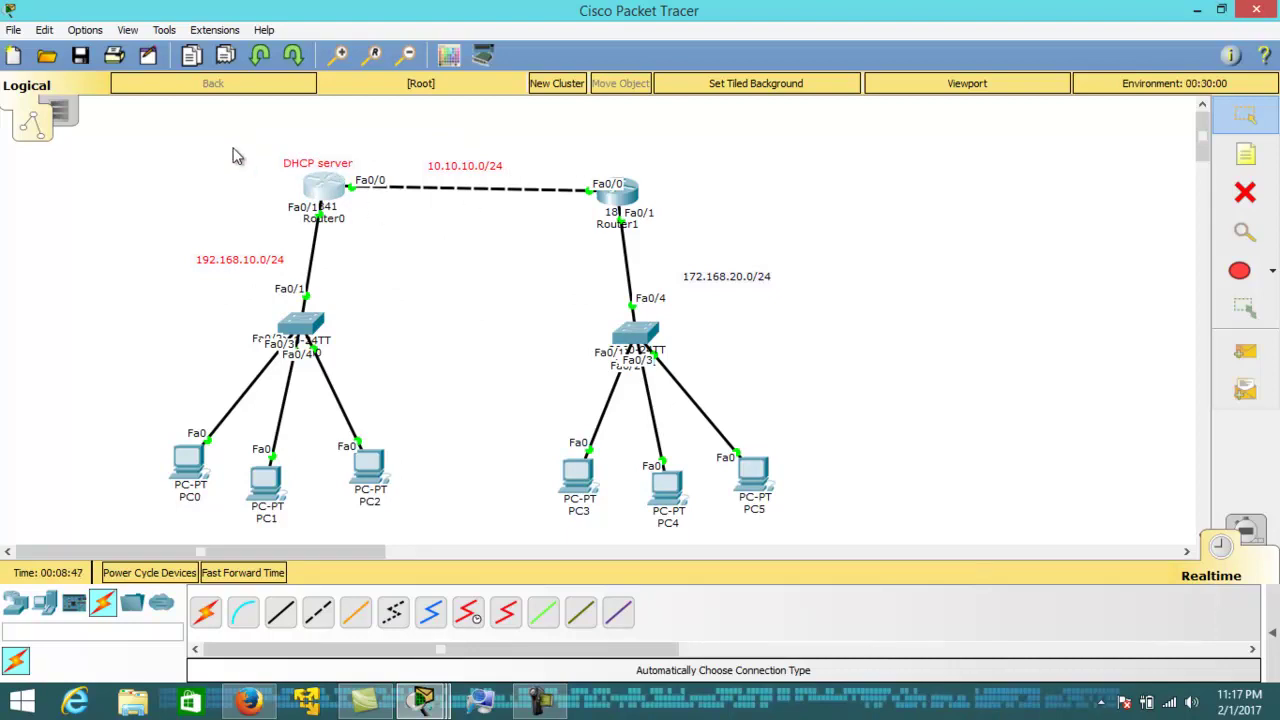
{"action": "left_click_drag", "start_coordinate": [203, 142], "coordinate": [389, 243]}
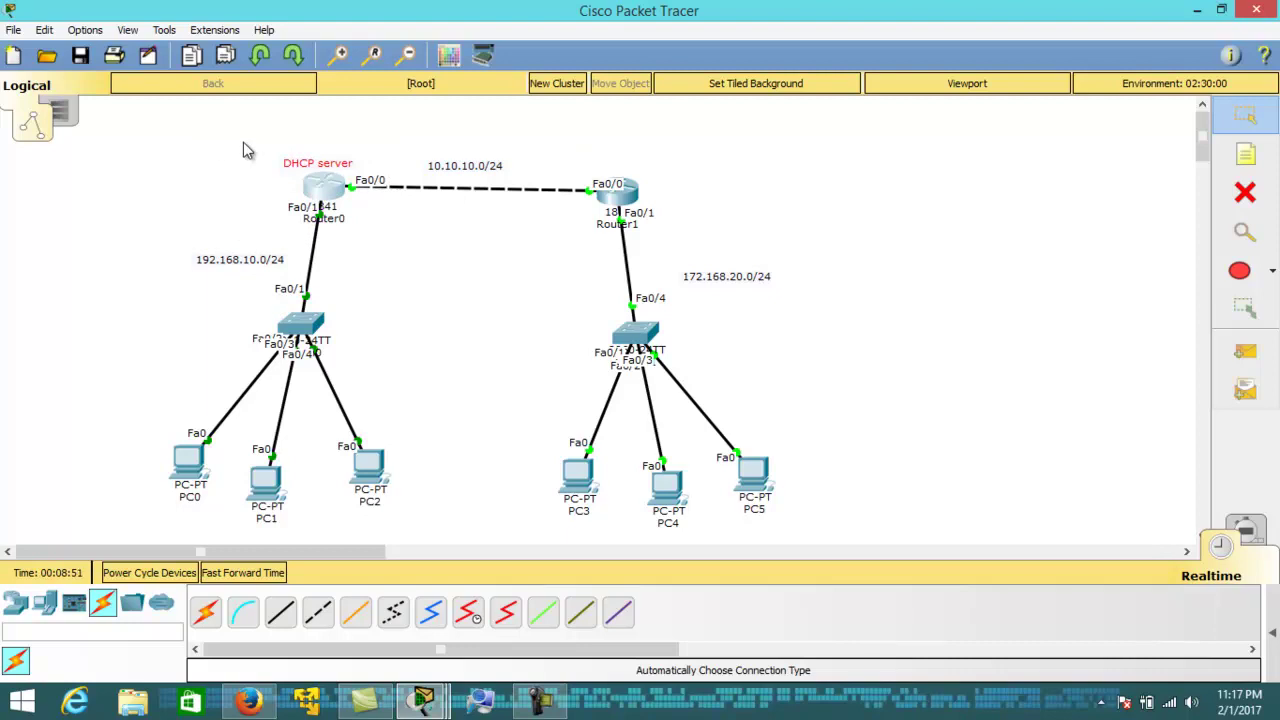
{"action": "left_click", "coordinate": [470, 275]}
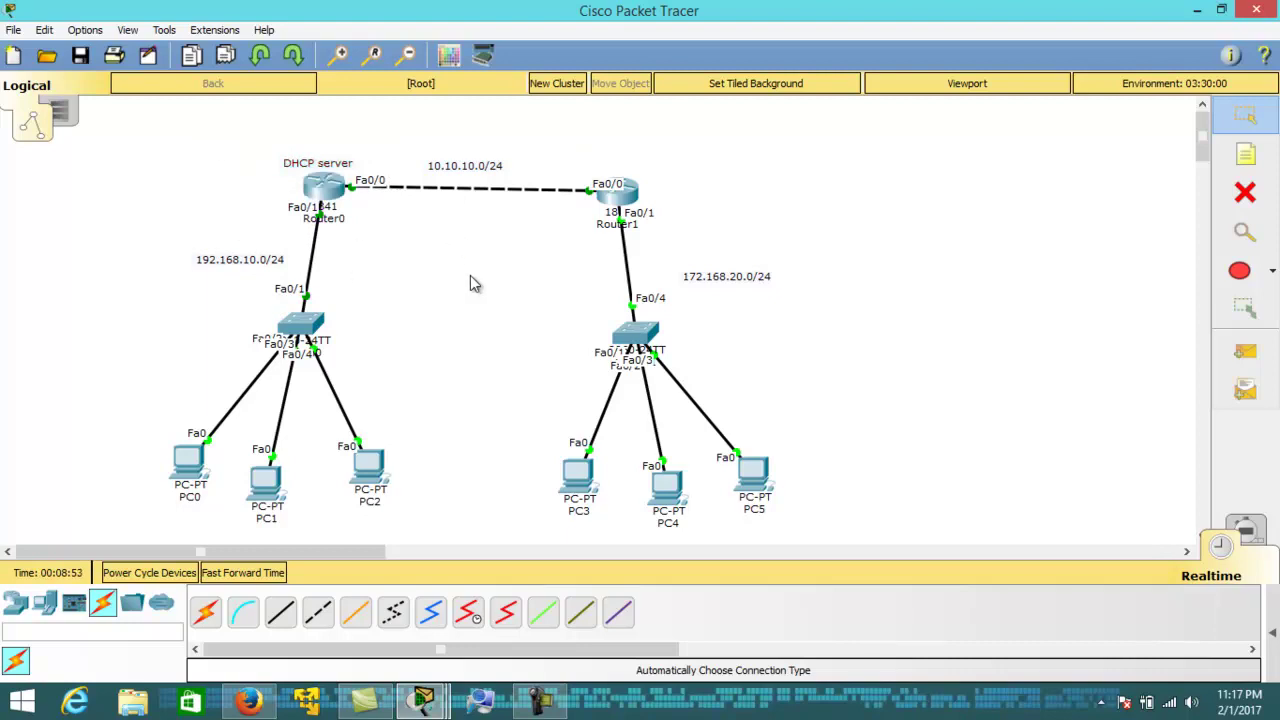
{"action": "left_click_drag", "start_coordinate": [229, 140], "coordinate": [452, 270]}
{"action": "left_click_drag", "start_coordinate": [541, 153], "coordinate": [758, 280]}
{"action": "left_click", "coordinate": [452, 308]}
{"action": "left_click_drag", "start_coordinate": [462, 252], "coordinate": [958, 555]}
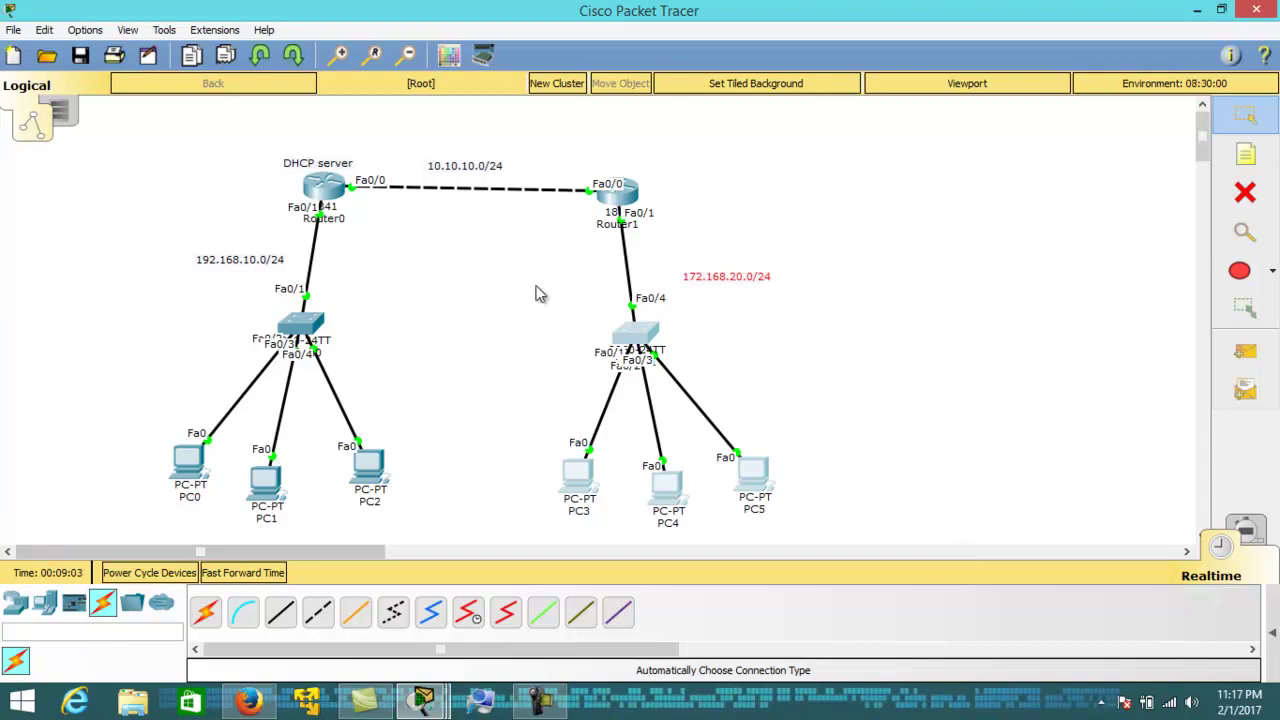
{"action": "left_click", "coordinate": [252, 143]}
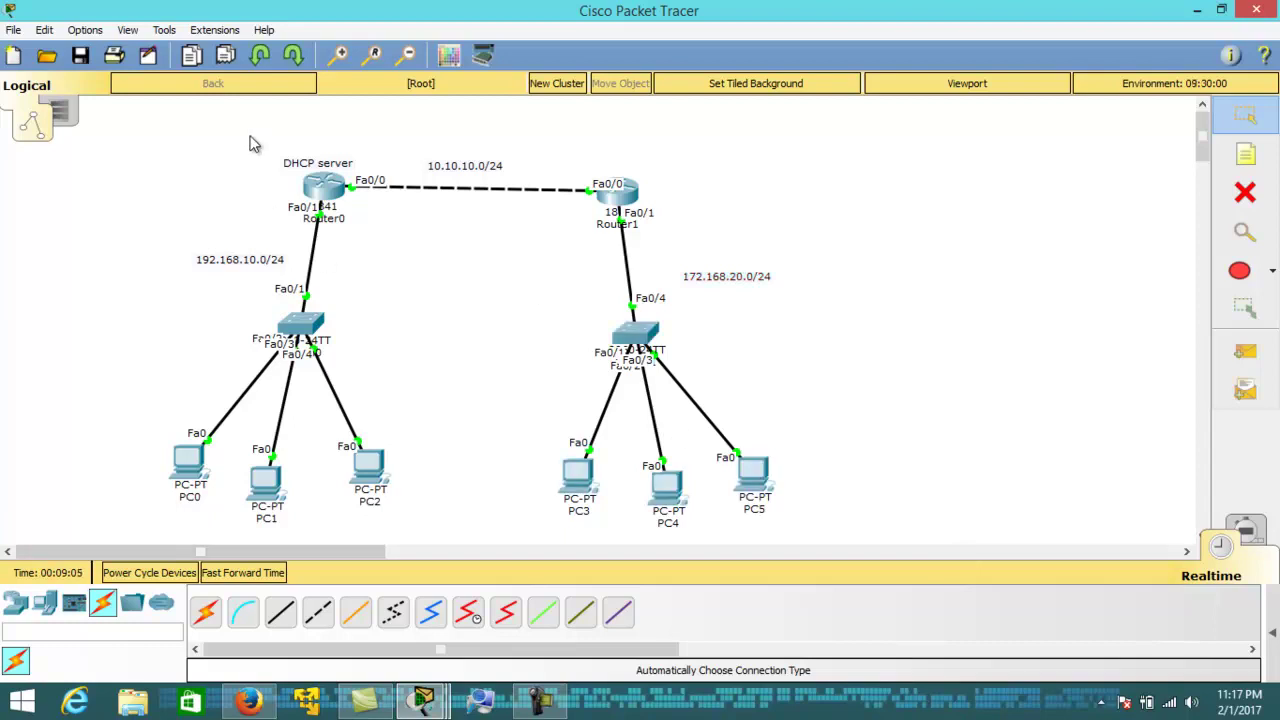
{"action": "left_click_drag", "start_coordinate": [249, 134], "coordinate": [452, 267]}
{"action": "left_click_drag", "start_coordinate": [557, 240], "coordinate": [938, 508]}
{"action": "left_click", "coordinate": [527, 449]}
Add the note "ip helper address" and position it just above Router1
{"action": "left_click", "coordinate": [1245, 155]}
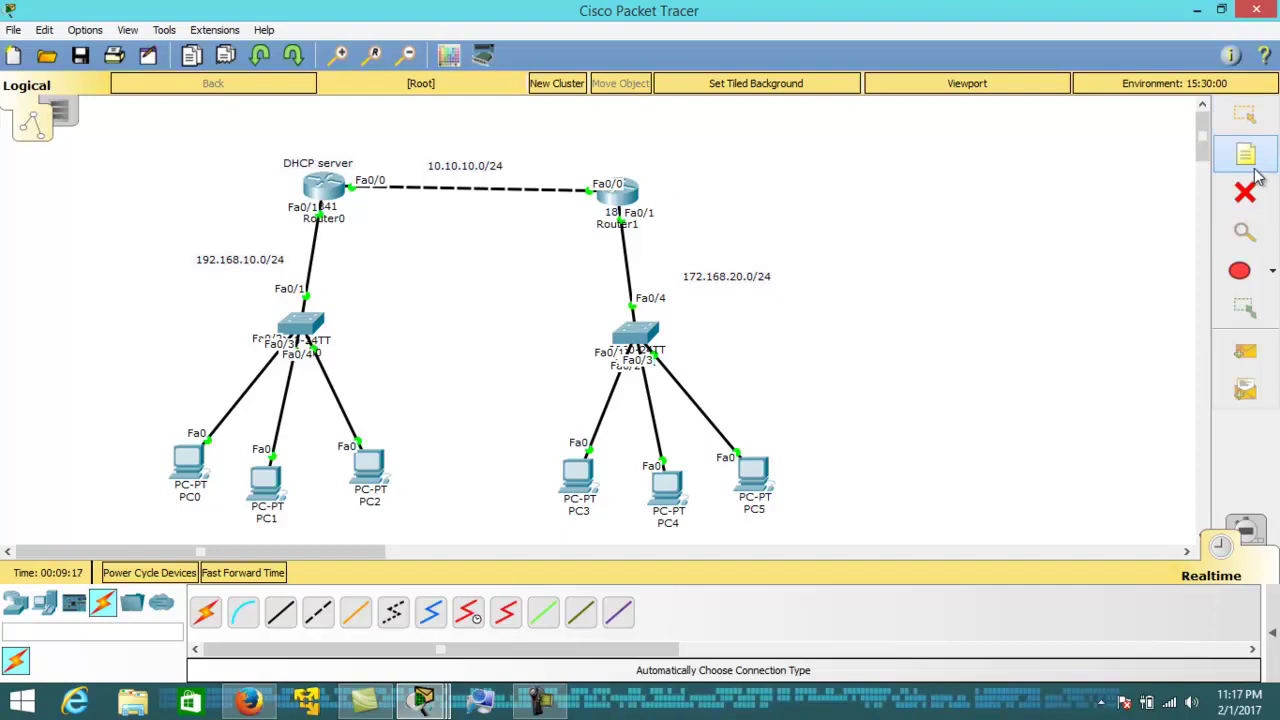
{"action": "left_click", "coordinate": [603, 157]}
{"action": "type", "text": "ip "}
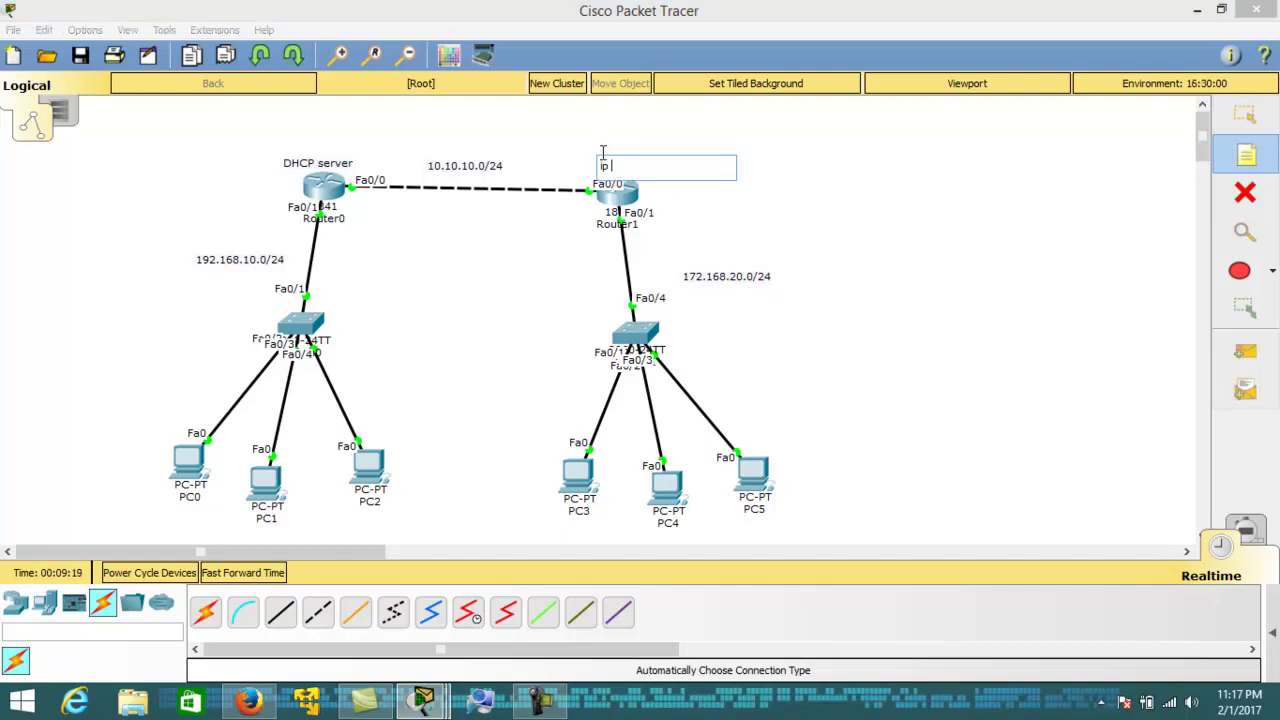
{"action": "type", "text": "helper address"}
{"action": "left_click", "coordinate": [1100, 152]}
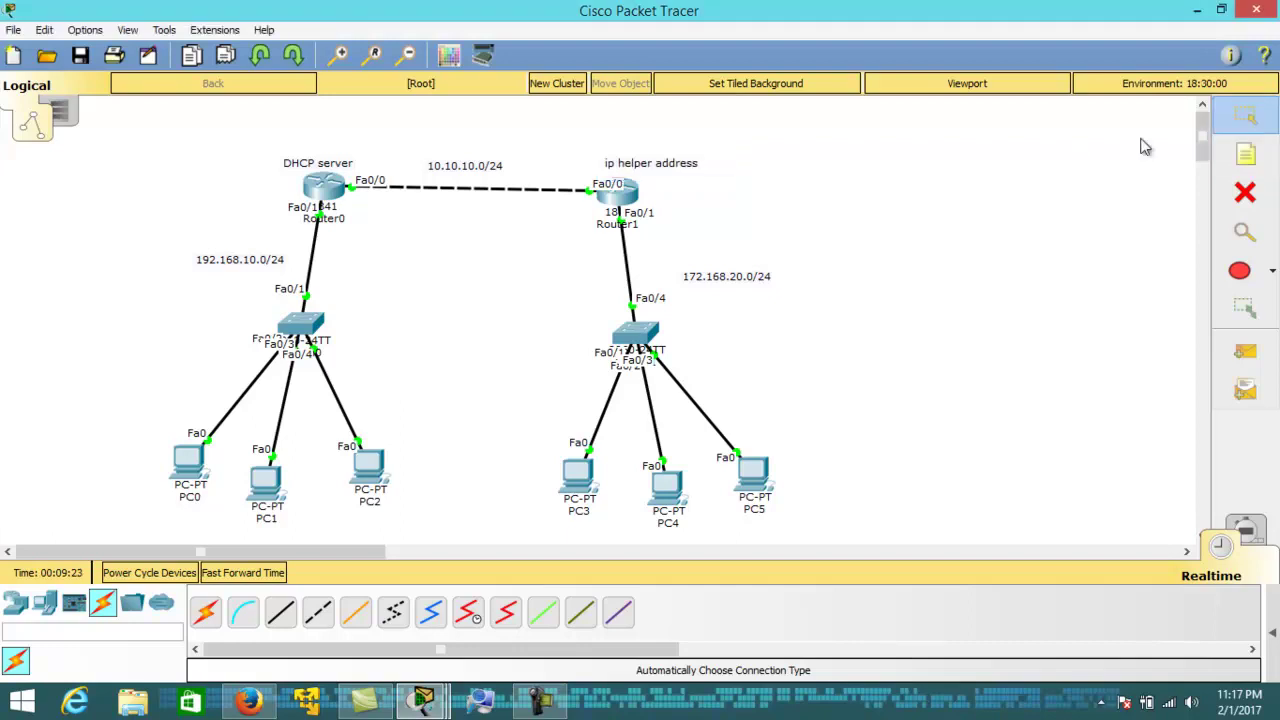
{"action": "left_click_drag", "start_coordinate": [666, 166], "coordinate": [645, 158]}
{"action": "left_click", "coordinate": [757, 197]}
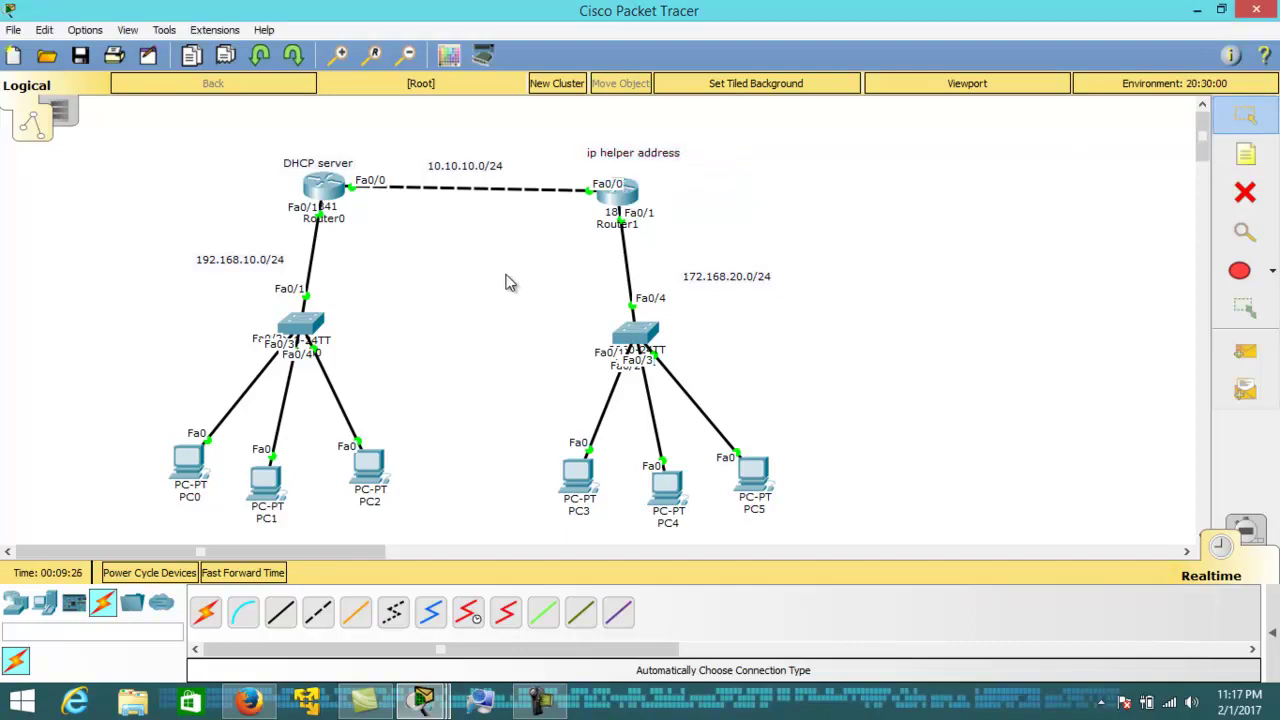
{"action": "left_click_drag", "start_coordinate": [505, 273], "coordinate": [914, 541]}
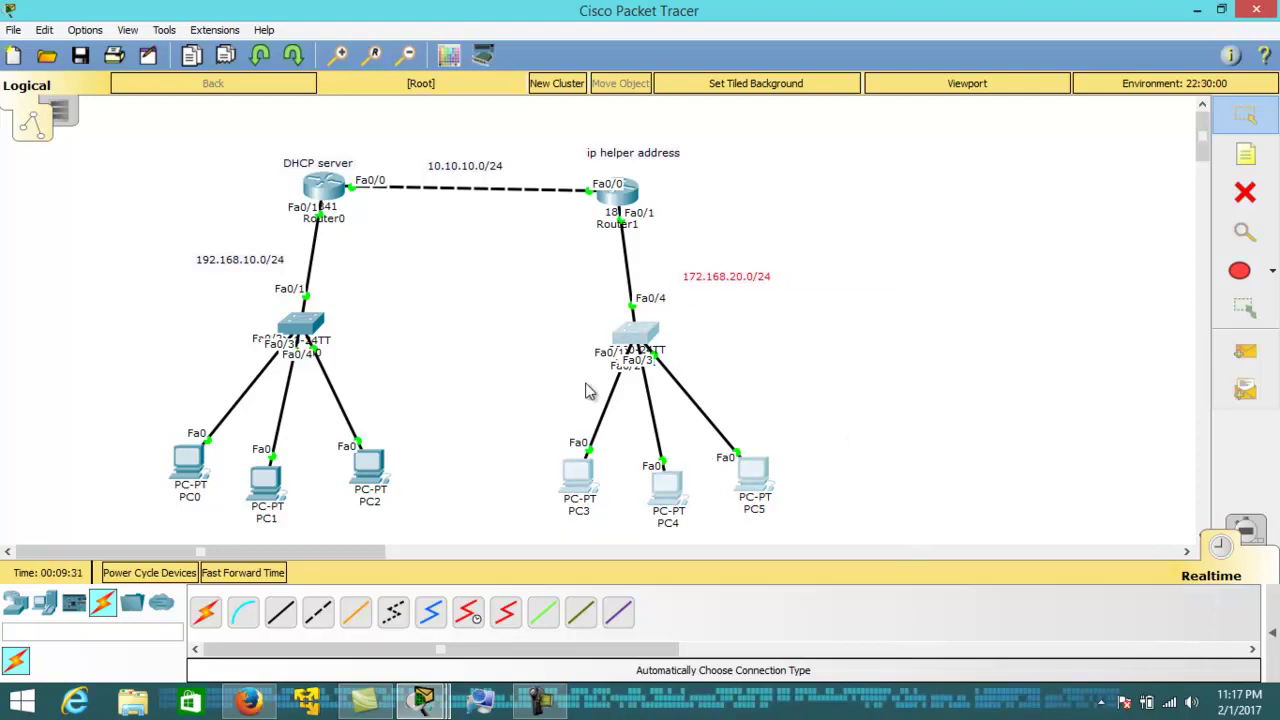
{"action": "left_click_drag", "start_coordinate": [266, 154], "coordinate": [468, 268]}
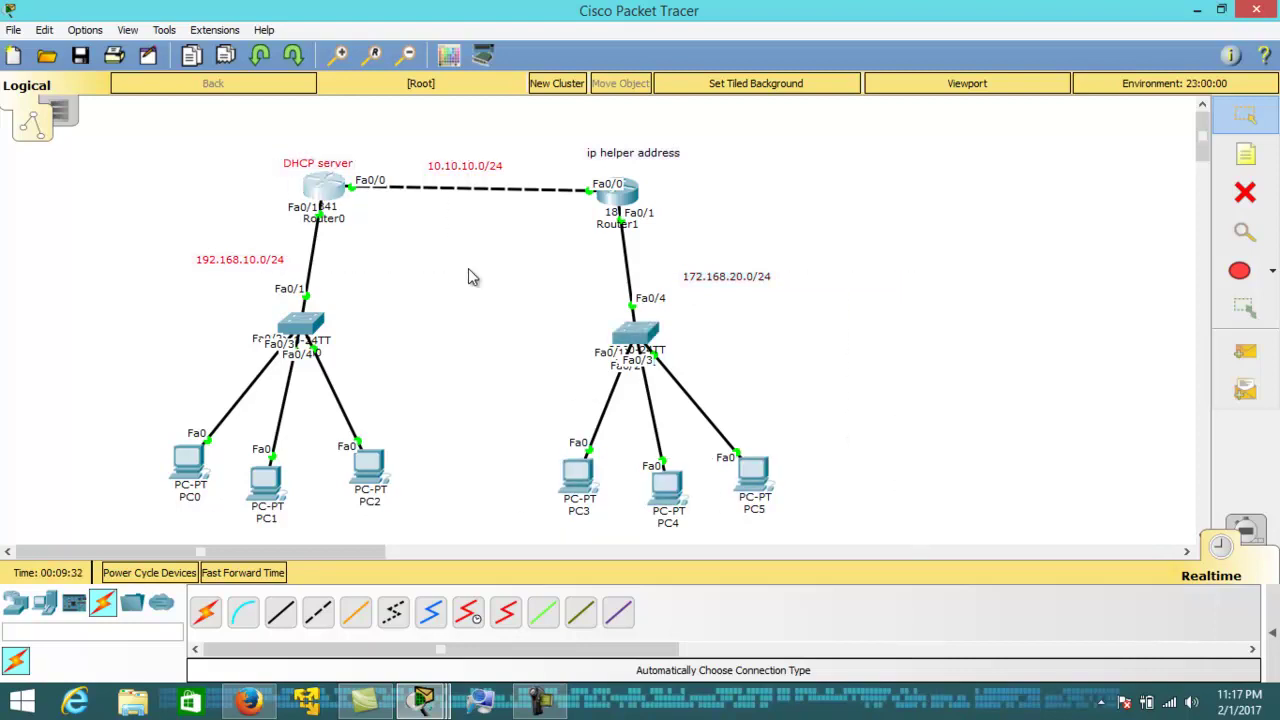
{"action": "left_click", "coordinate": [519, 304]}
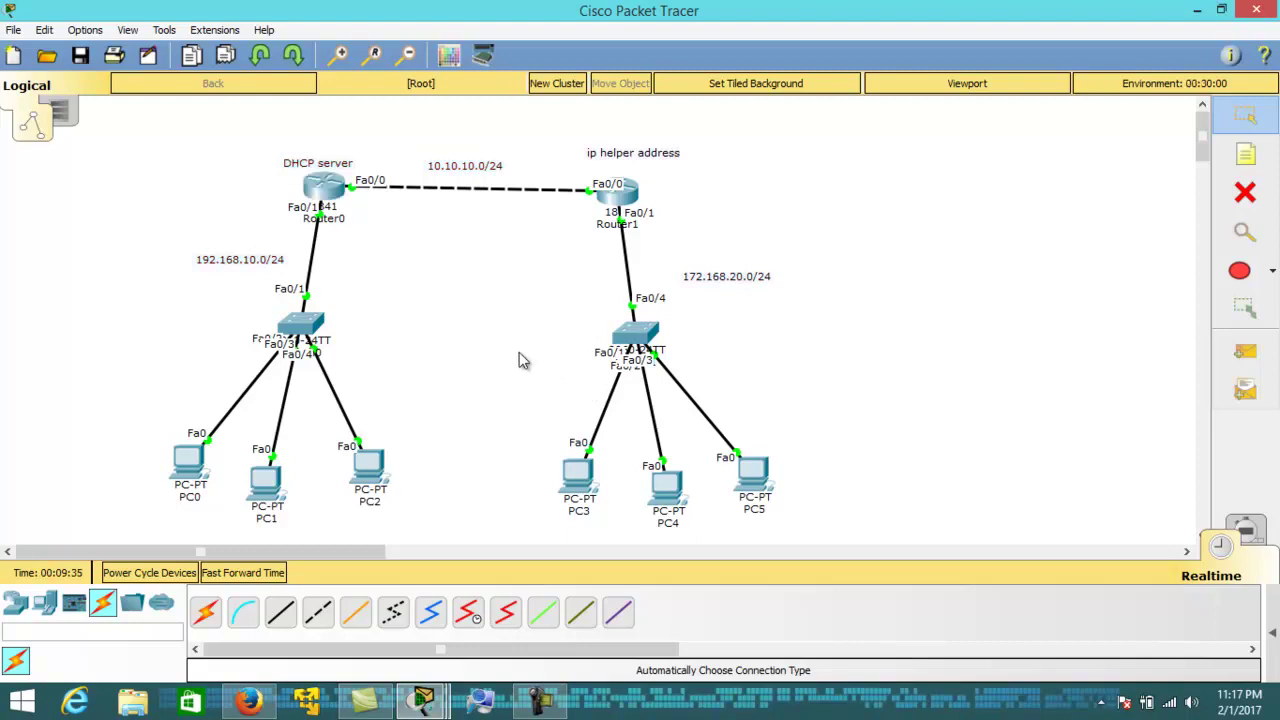
{"action": "left_click_drag", "start_coordinate": [493, 352], "coordinate": [885, 537]}
{"action": "left_click", "coordinate": [458, 319]}
Open the command line of Router0 and create a DHCP pool with ip dhcp pool networkzone
{"action": "left_click", "coordinate": [327, 205]}
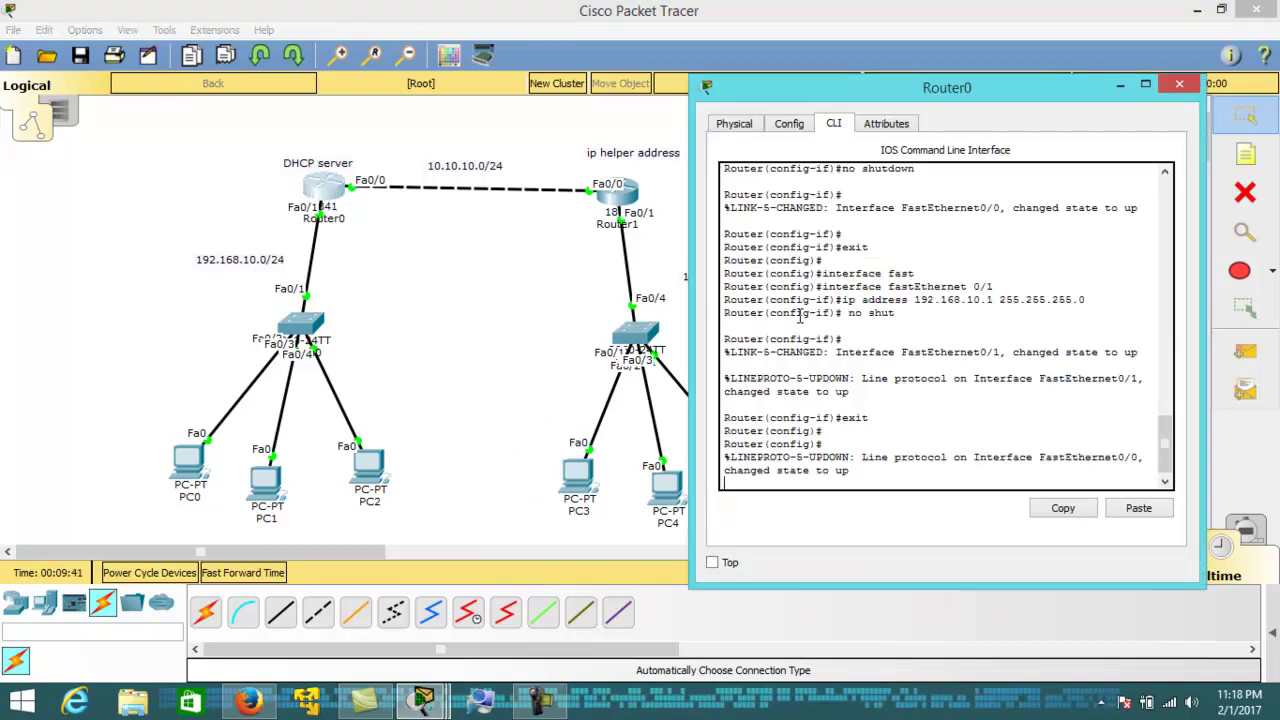
{"action": "key", "text": "Return"}
{"action": "key", "text": "Return"}
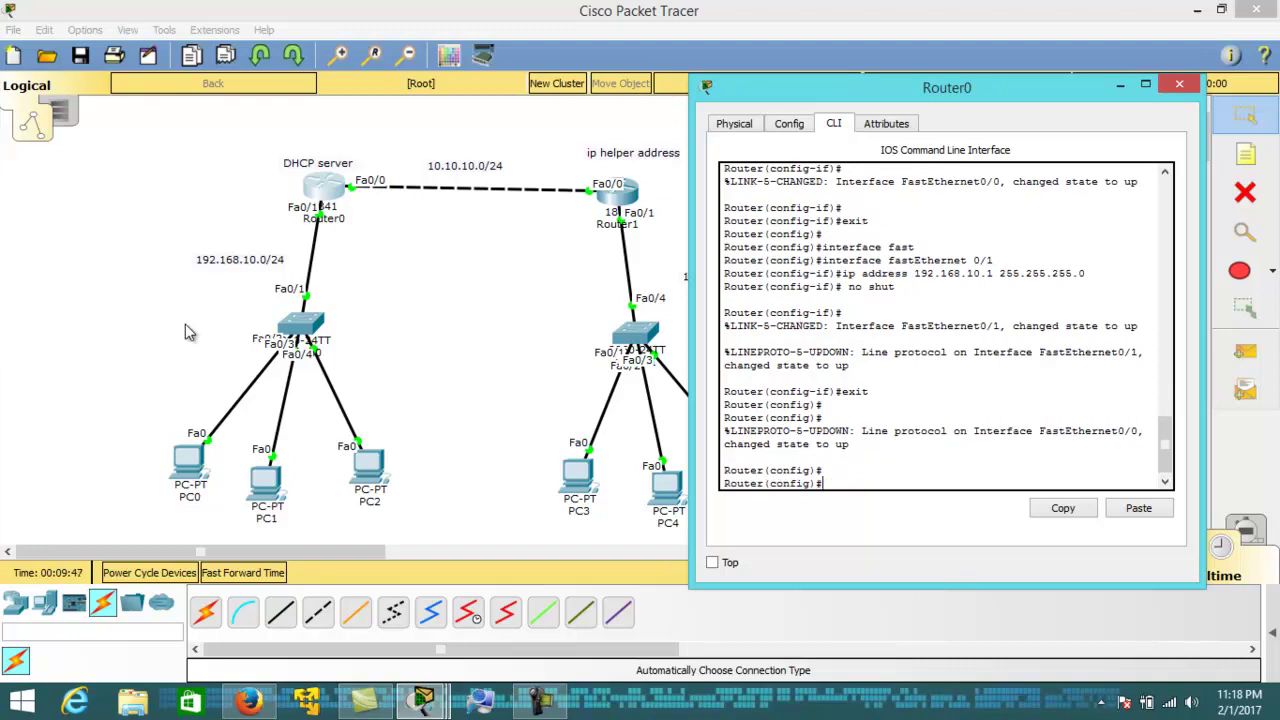
{"action": "left_click", "coordinate": [151, 294]}
{"action": "left_click", "coordinate": [316, 184]}
{"action": "type", "text": "ip dhcp"}
{"action": "key", "text": "BackSpace"}
{"action": "key", "text": "BackSpace"}
{"action": "key", "text": "BackSpace"}
{"action": "type", "text": "hcp pool network"}
{"action": "key", "text": "BackSpace"}
{"action": "key", "text": "BackSpace"}
{"action": "key", "text": "BackSpace"}
{"action": "type", "text": "orkzone"}
{"action": "key", "text": "Return"}
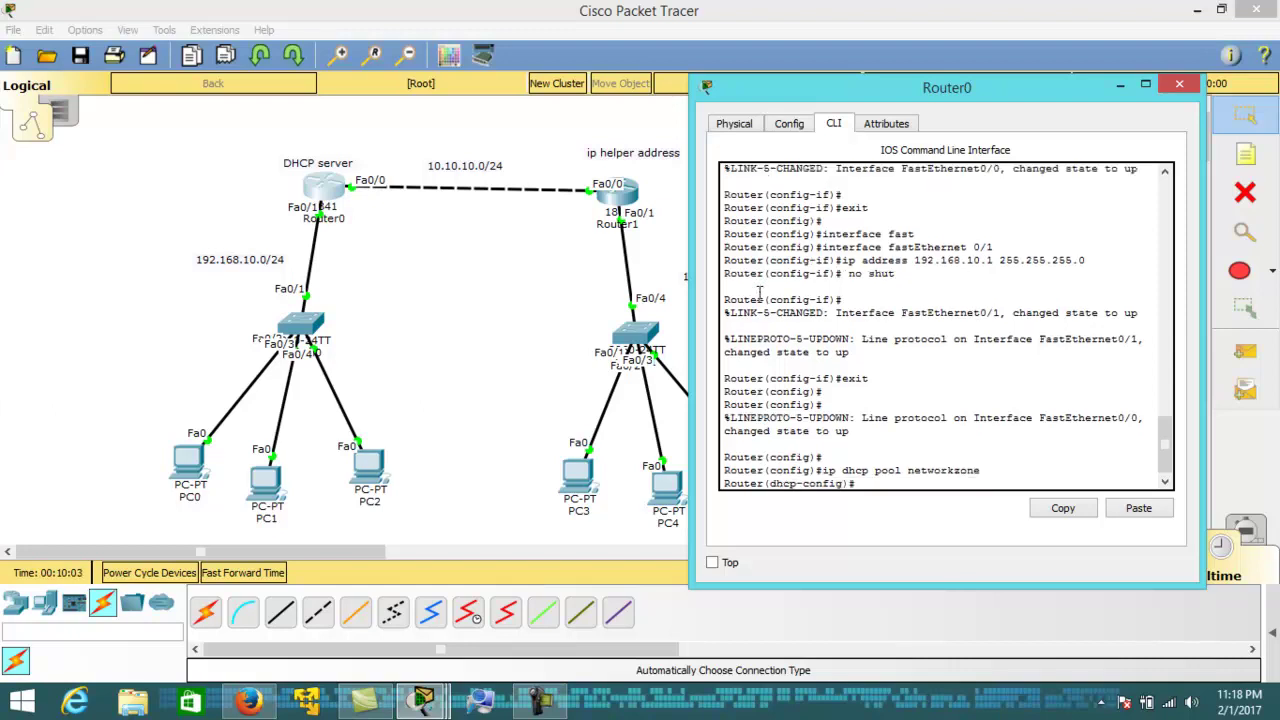
Set the networkzone pool's network to 192.168.10.0 with mask 255.255.255.0
{"action": "type", "text": "netw"}
{"action": "type", "text": "ork 192.168.10.0 255.255.255.0"}
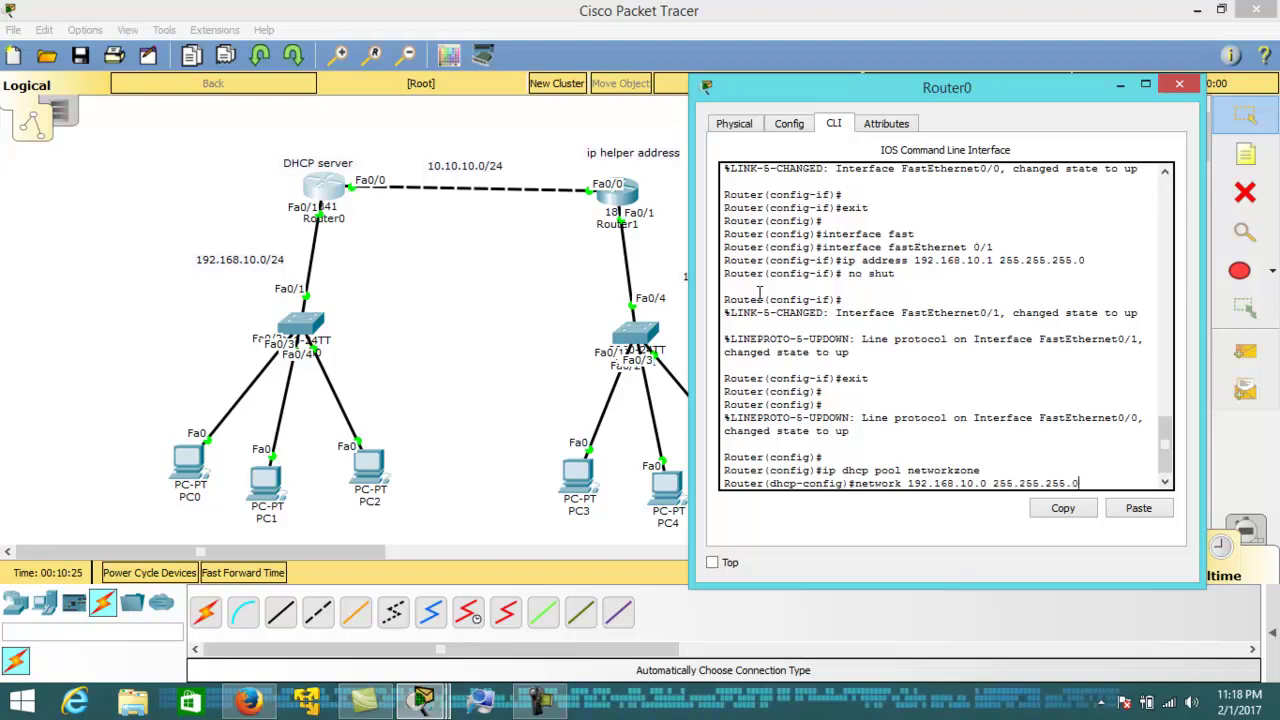
{"action": "key", "text": "Return"}
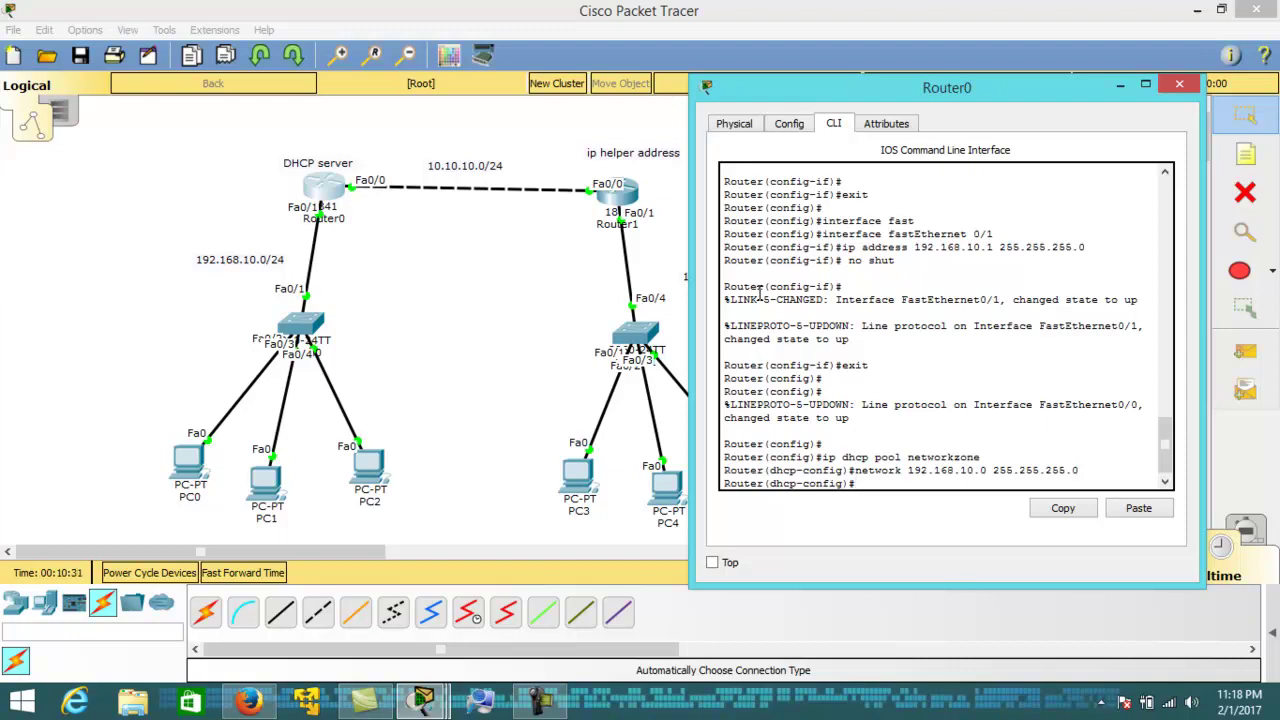
Set the networkzone pool's default router to 192.168.10.1
{"action": "type", "text": "defau"}
{"action": "type", "text": "t"}
{"action": "key", "text": "Tab"}
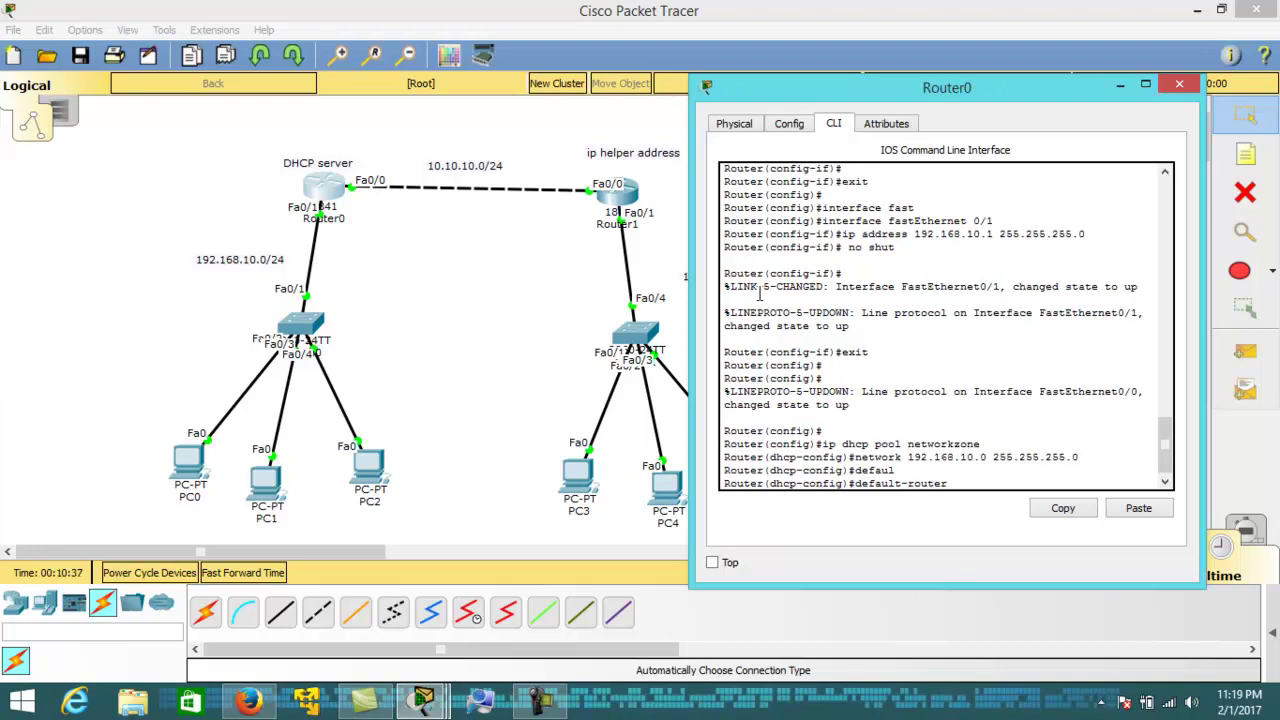
{"action": "type", "text": "192.168.10.0"}
{"action": "key", "text": "BackSpace"}
{"action": "type", "text": "1"}
{"action": "key", "text": "Return"}
Set the networkzone pool's DNS server to 9.9.9.9 and exit to global configuration mode
{"action": "type", "text": "dns"}
{"action": "key", "text": "Tab"}
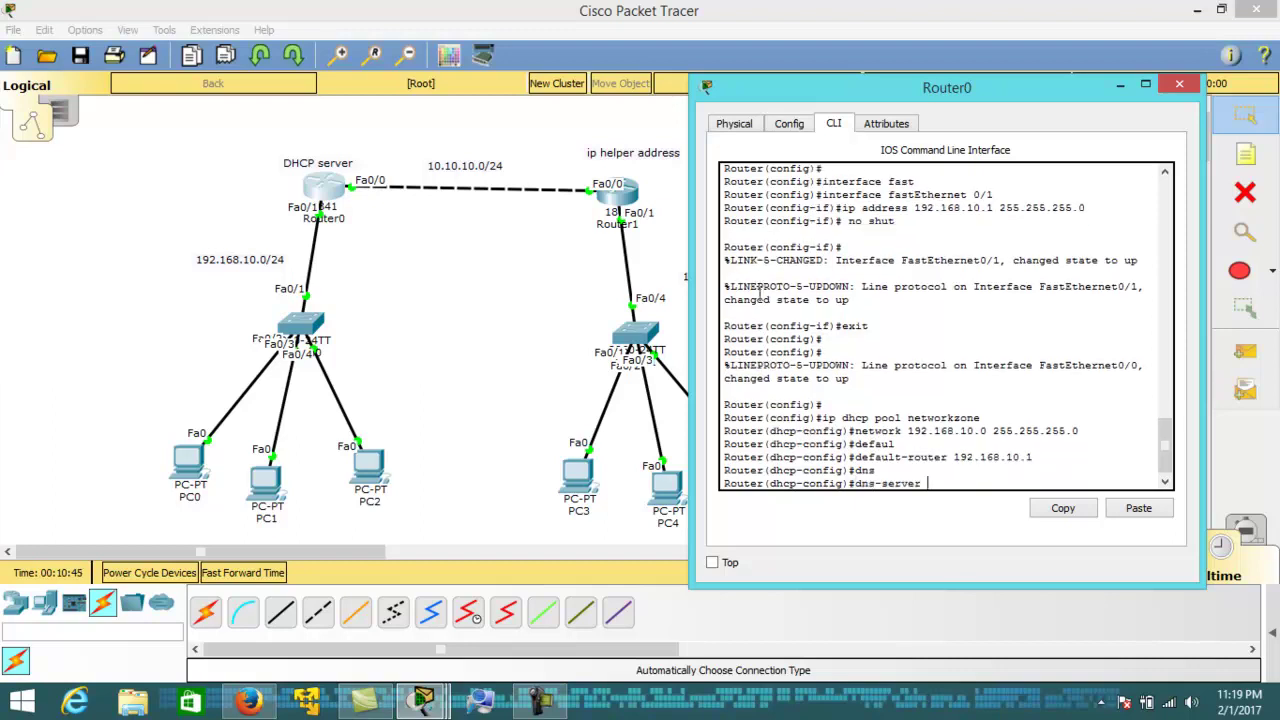
{"action": "type", "text": "9.9.9.9"}
{"action": "key", "text": "Return"}
{"action": "type", "text": "exit"}
{"action": "key", "text": "Return"}
{"action": "key", "text": "Return"}
{"action": "key", "text": "Return"}
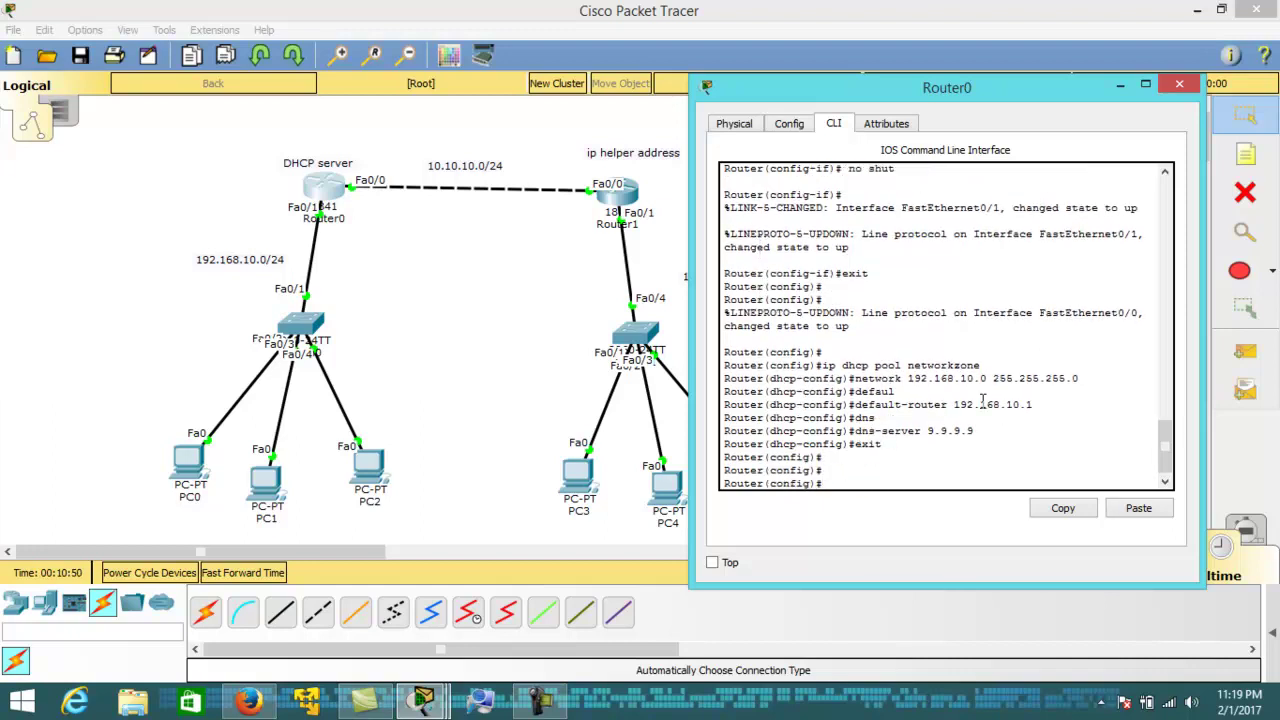
{"action": "left_click_drag", "start_coordinate": [980, 366], "coordinate": [856, 364]}
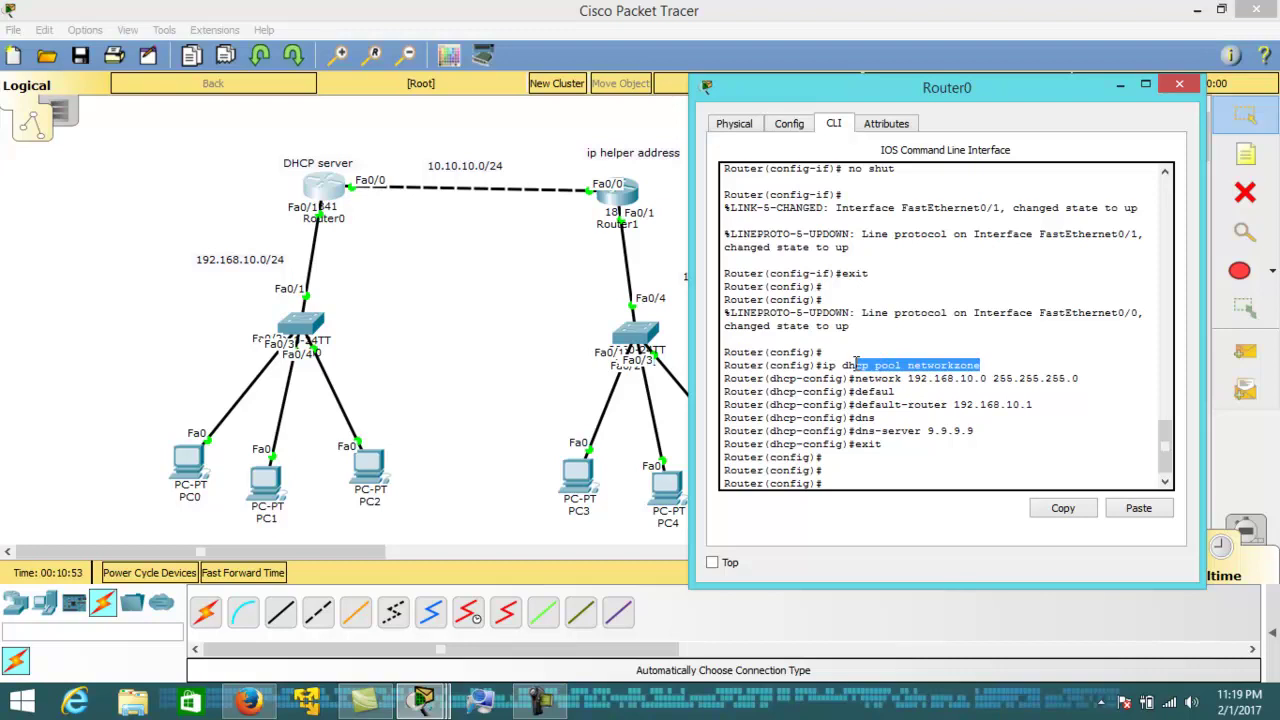
{"action": "left_click_drag", "start_coordinate": [147, 262], "coordinate": [418, 477]}
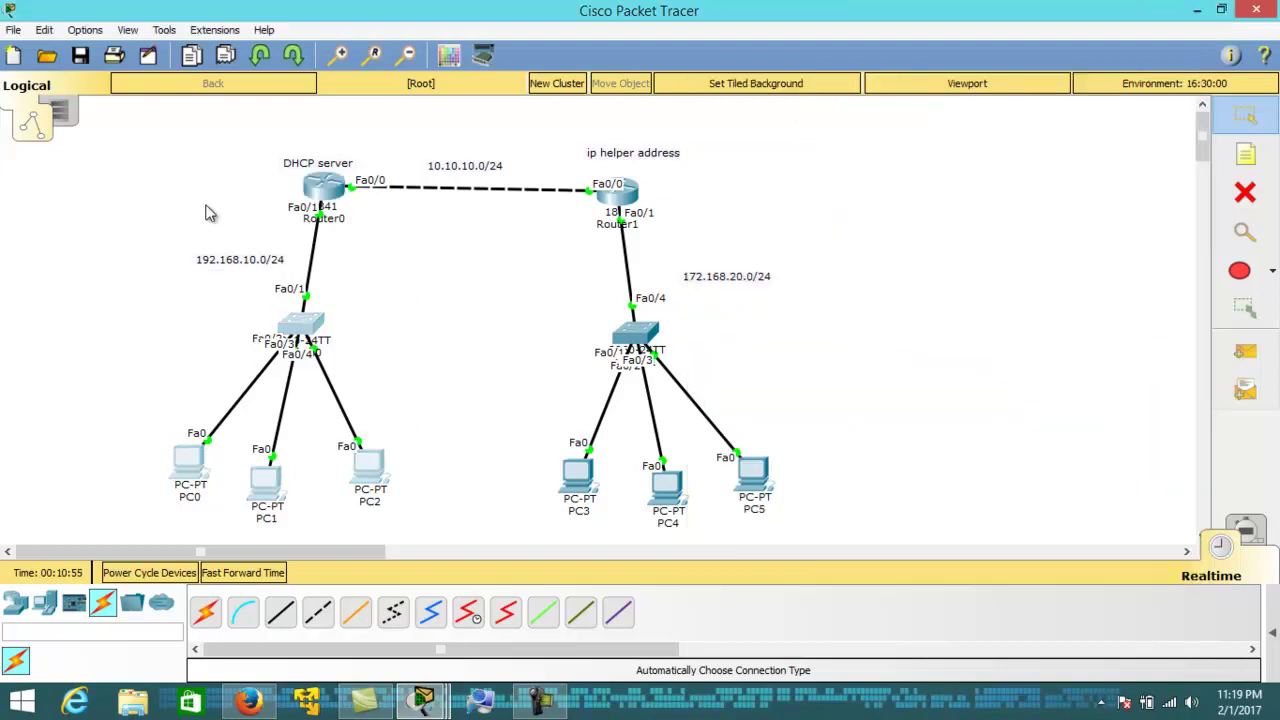
{"action": "left_click_drag", "start_coordinate": [556, 280], "coordinate": [983, 603]}
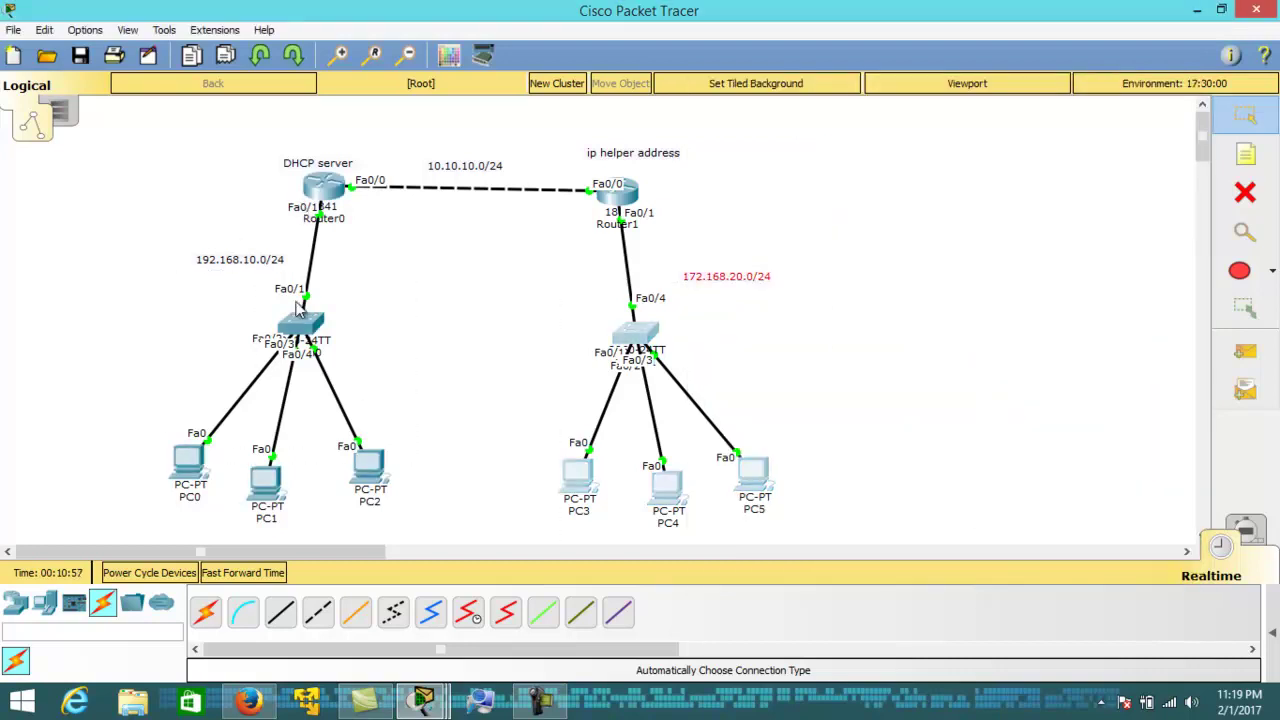
Reopen Router0's command line and create a second DHCP pool with ip dhcp pool cisco
{"action": "left_click_drag", "start_coordinate": [322, 205], "coordinate": [326, 200]}
{"action": "left_click", "coordinate": [320, 194]}
{"action": "left_click", "coordinate": [727, 465]}
{"action": "key", "text": "Return"}
{"action": "key", "text": "Return"}
{"action": "key", "text": "Return"}
{"action": "type", "text": "ip dhcp pool cisco"}
{"action": "key", "text": "Return"}
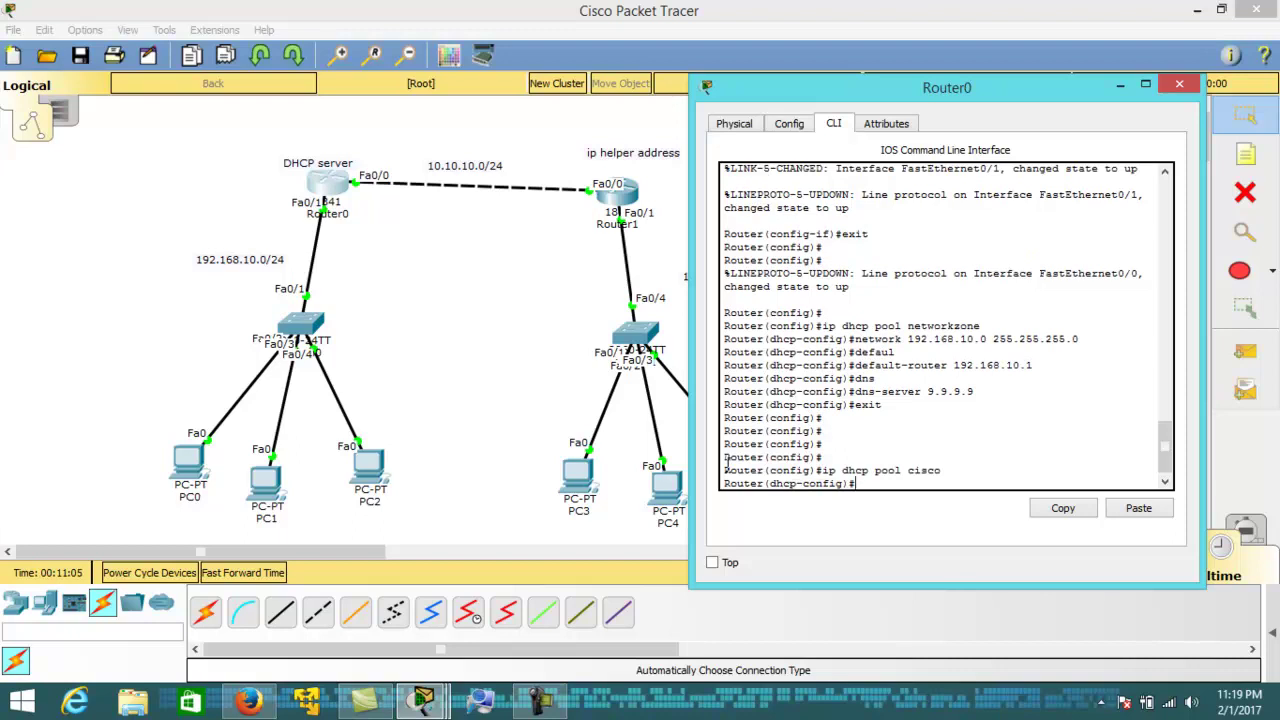
Set the cisco pool's network to 172.168.20.0 with mask 255.255.255.0
{"action": "type", "text": "network 172.168.20.0 255.255.255.0"}
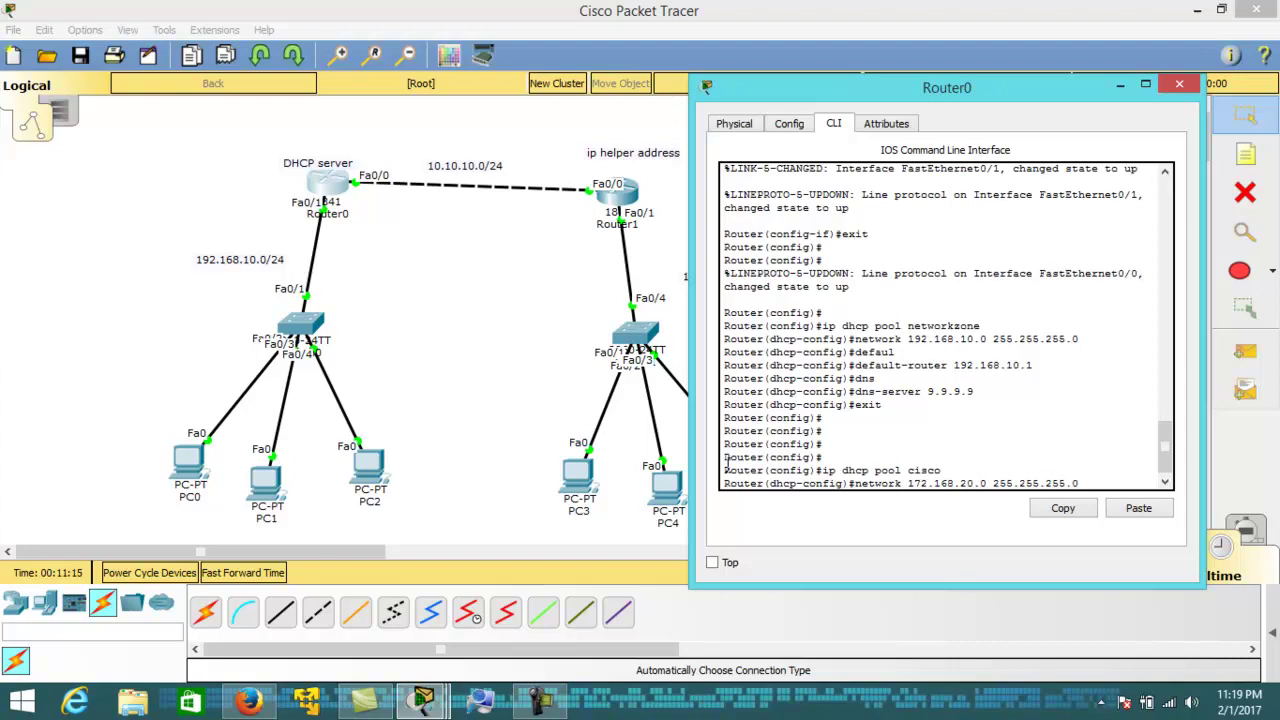
{"action": "left_click_drag", "start_coordinate": [731, 94], "coordinate": [890, 66]}
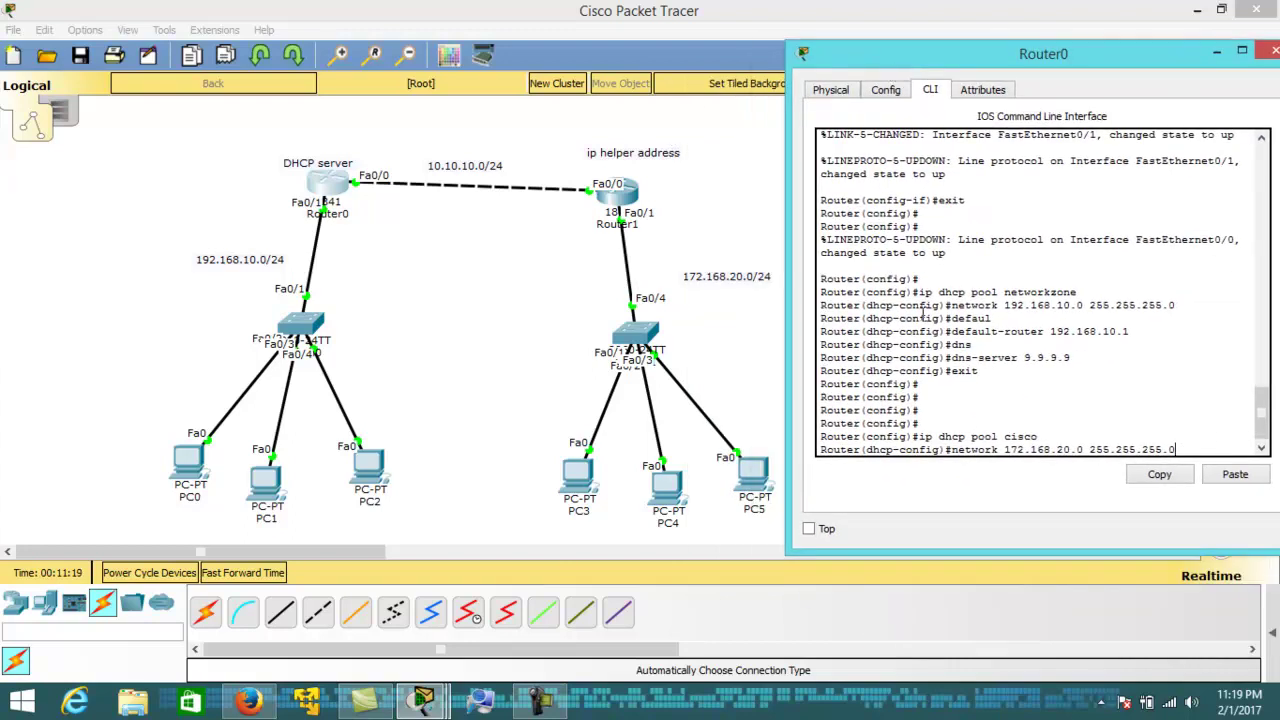
{"action": "key", "text": "Return"}
Set the cisco pool's default router to 172.168.20.1
{"action": "type", "text": "de"}
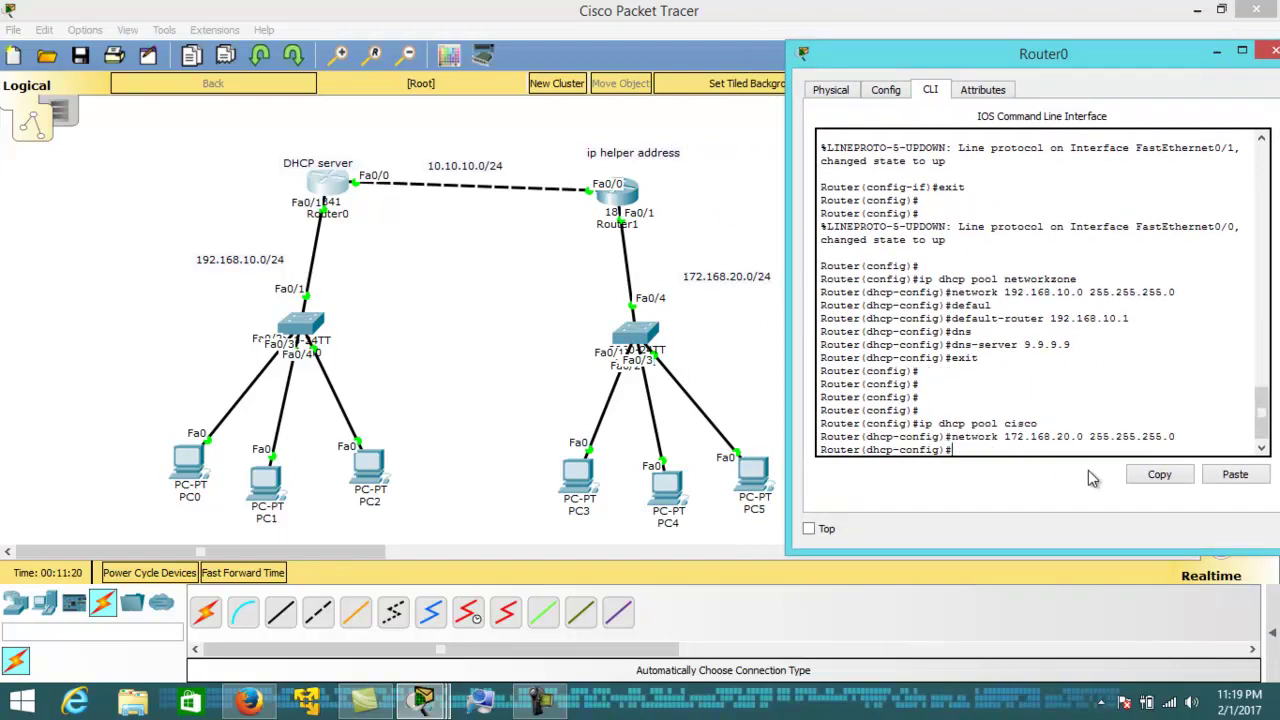
{"action": "type", "text": "fault"}
{"action": "key", "text": "Tab"}
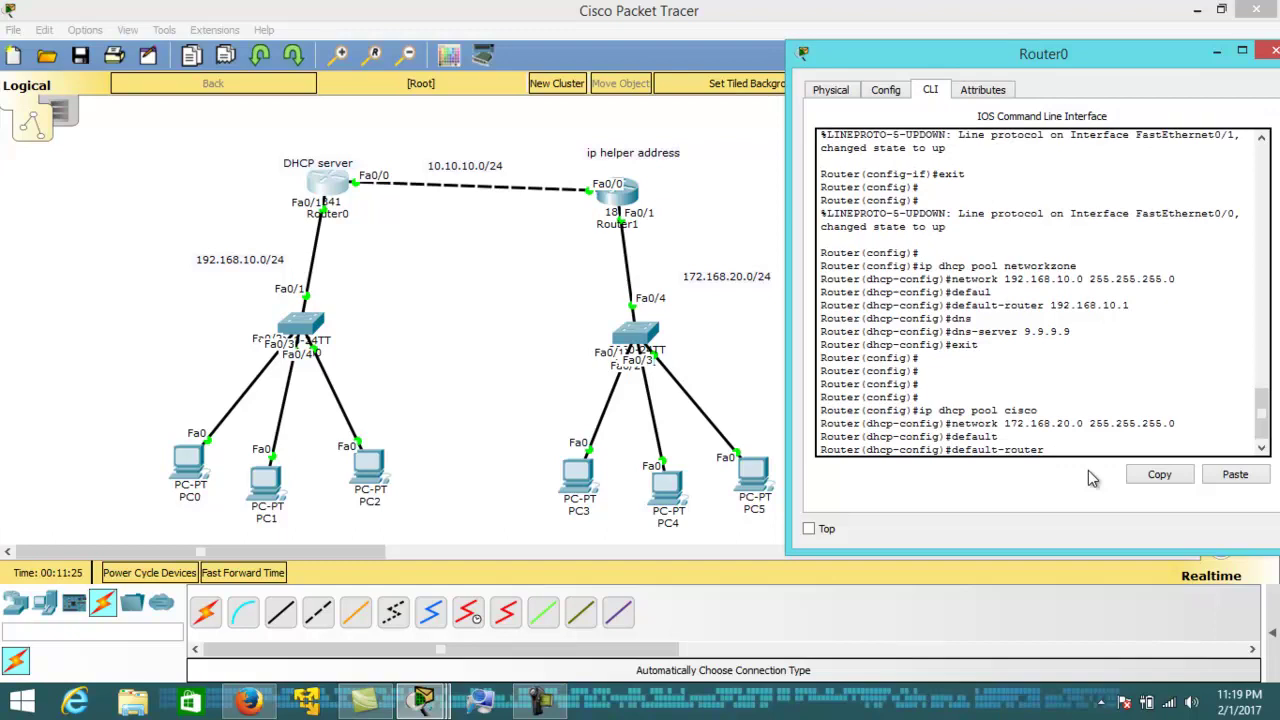
{"action": "type", "text": "172."}
{"action": "type", "text": "168.20.1"}
{"action": "key", "text": "Return"}
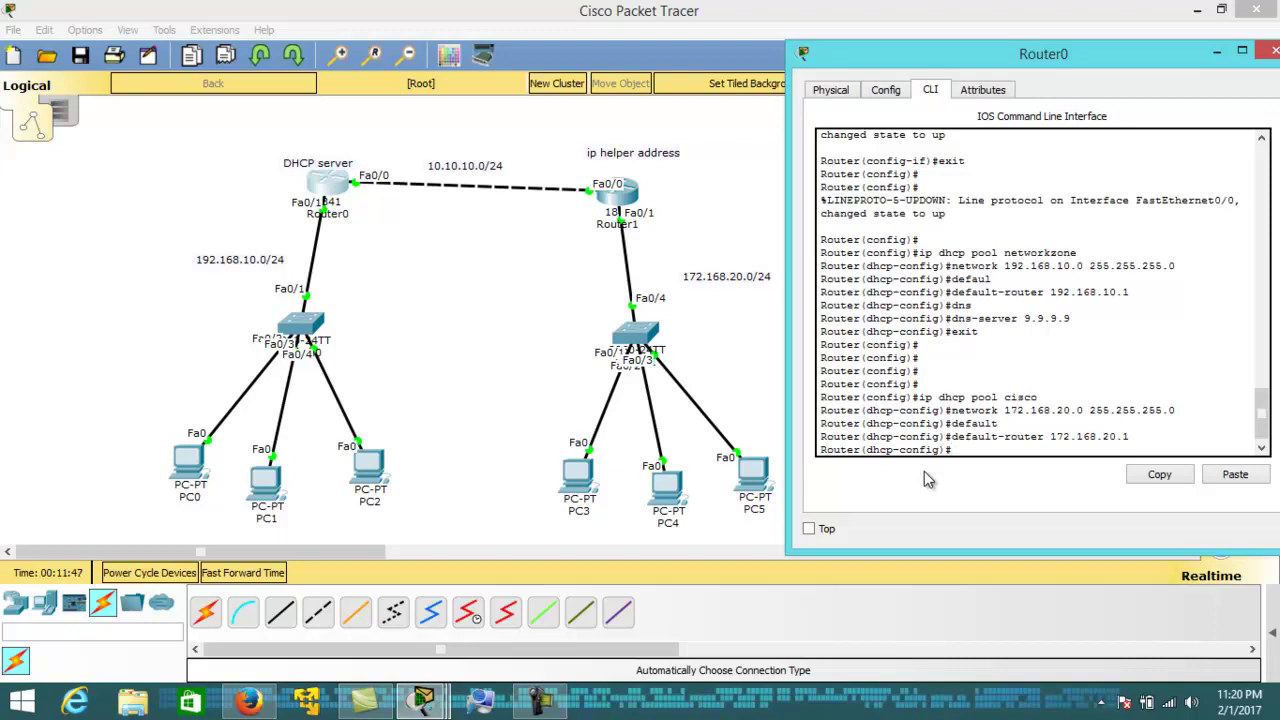
Set the cisco pool's DNS server to 9.9.9.9 and exit to global configuration mode
{"action": "type", "text": "s"}
{"action": "key", "text": "Tab"}
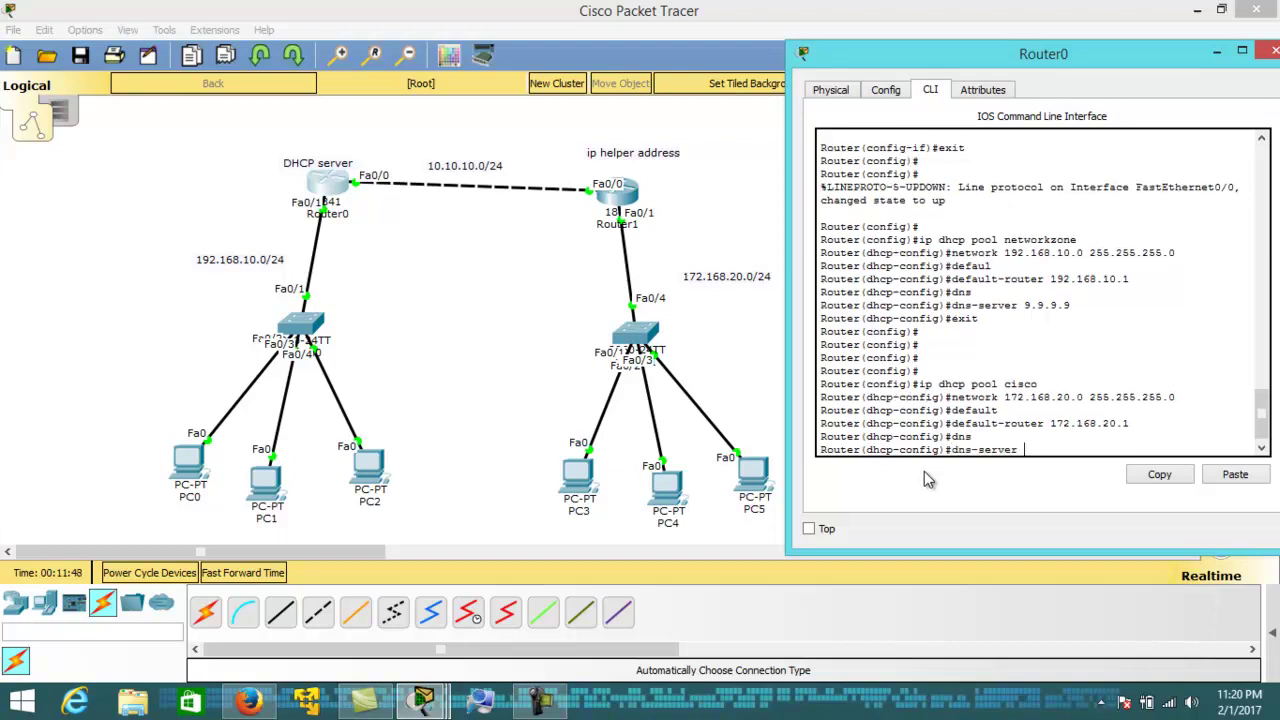
{"action": "type", "text": "9.9.9.9"}
{"action": "key", "text": "Return"}
{"action": "type", "text": "exit"}
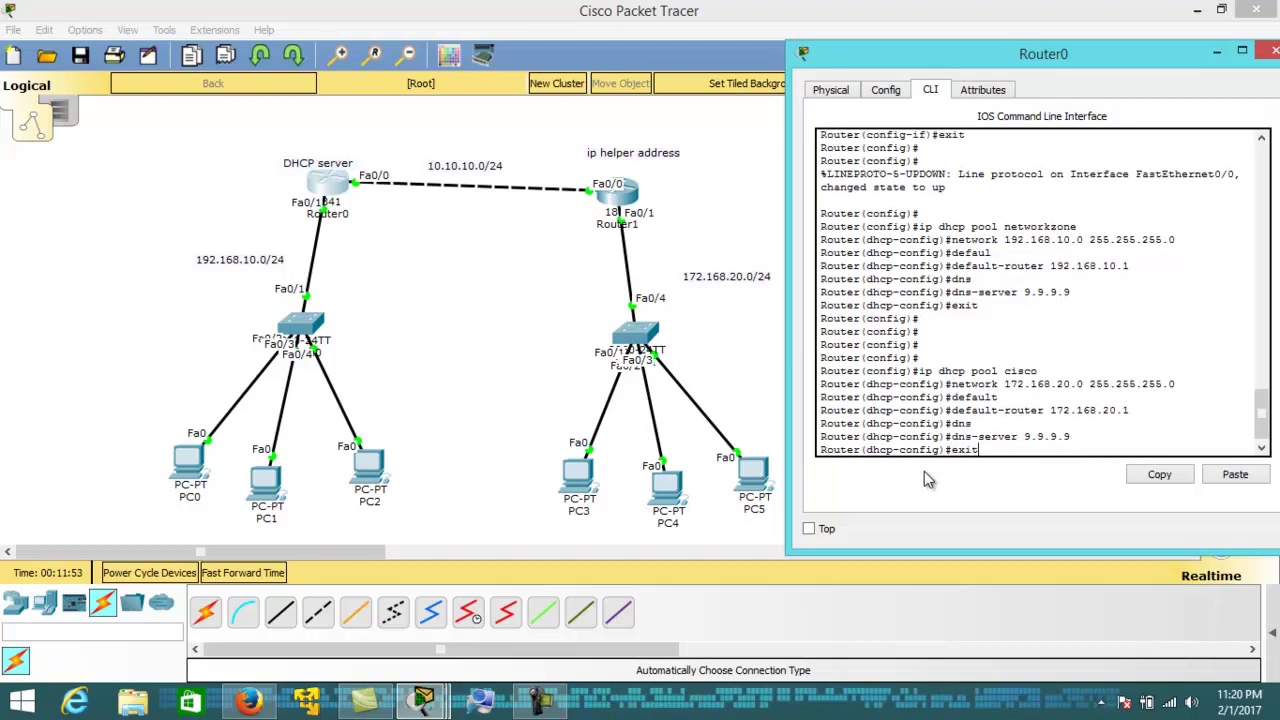
{"action": "key", "text": "Return"}
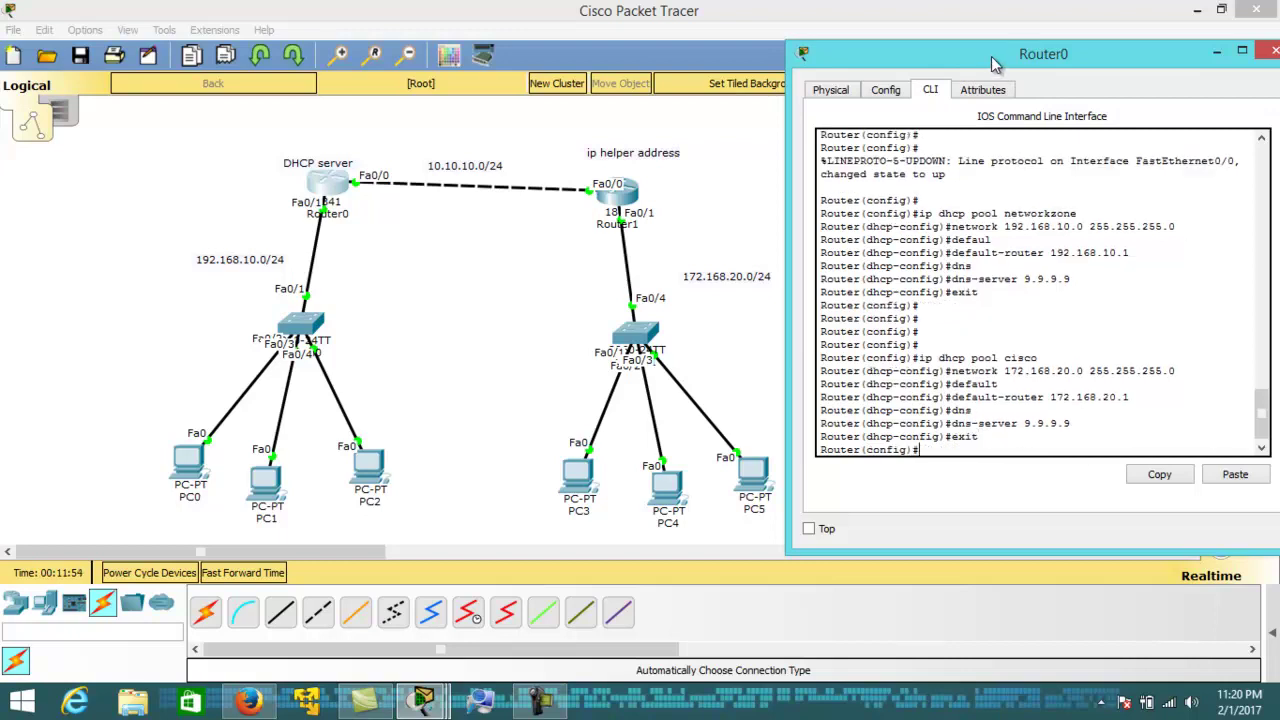
{"action": "left_click_drag", "start_coordinate": [999, 62], "coordinate": [998, 102]}
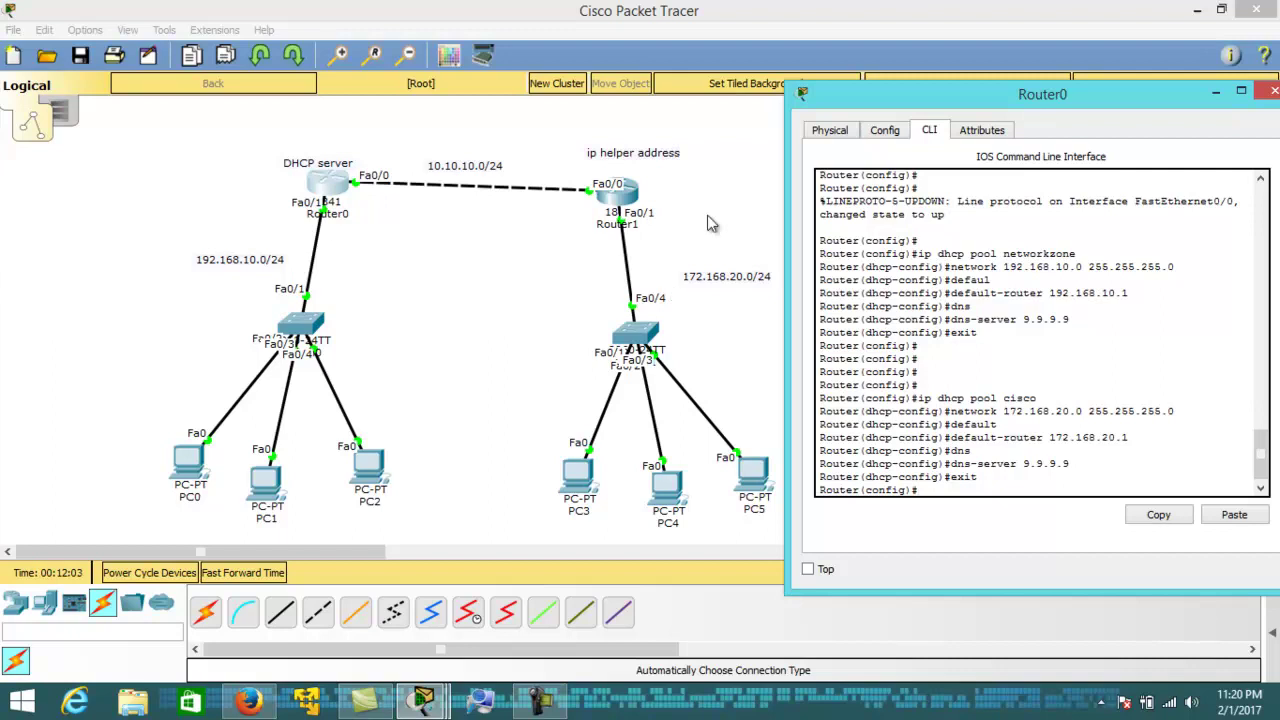
{"action": "left_click_drag", "start_coordinate": [156, 142], "coordinate": [396, 271]}
{"action": "left_click", "coordinate": [555, 278]}
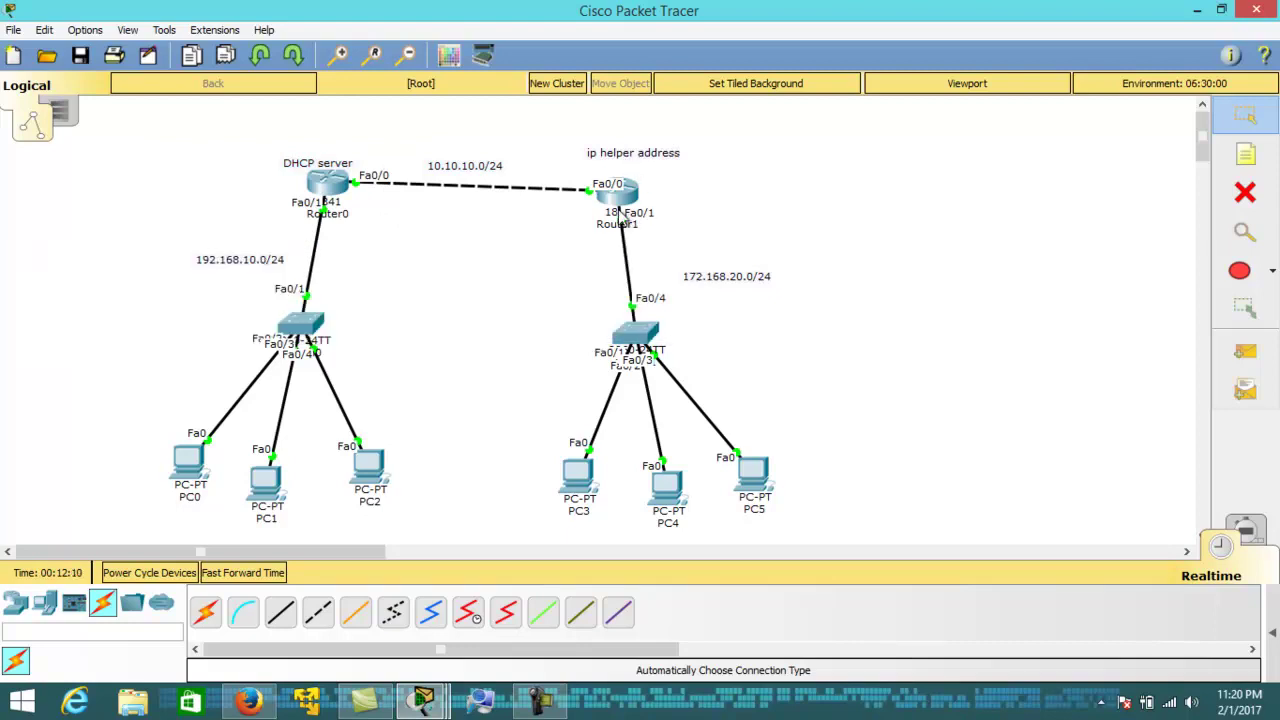
{"action": "left_click_drag", "start_coordinate": [540, 373], "coordinate": [922, 538]}
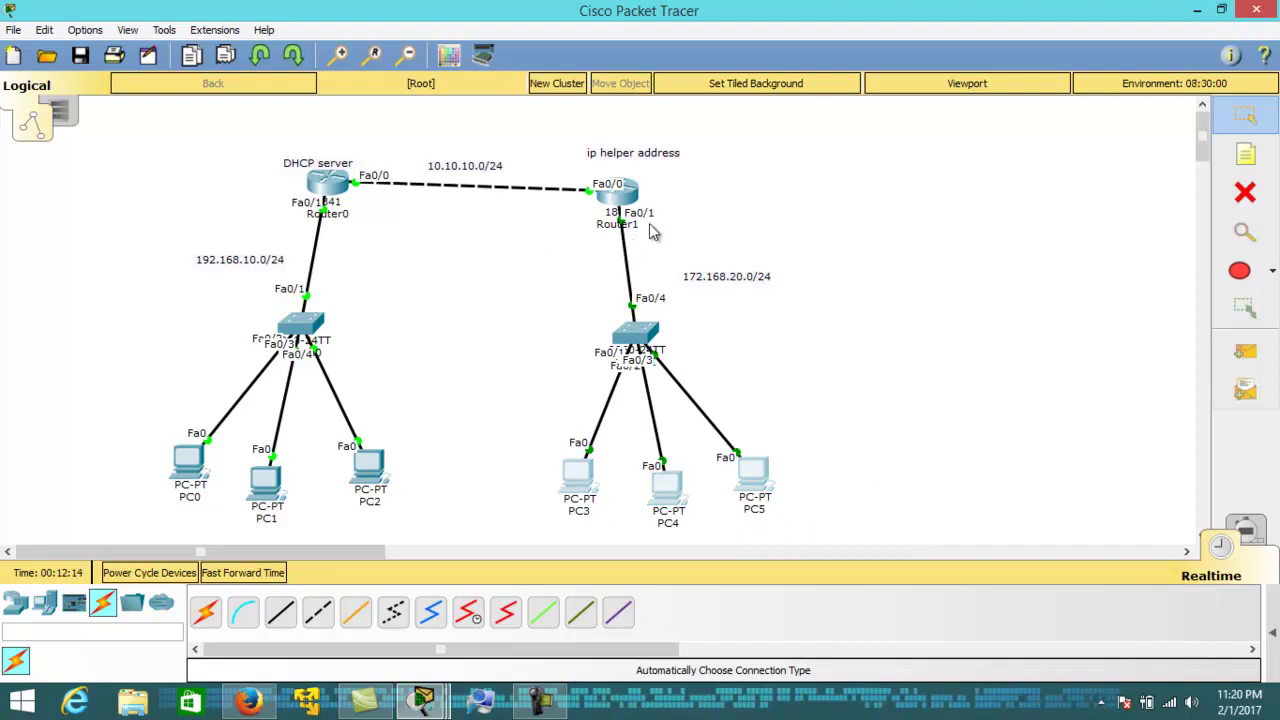
{"action": "left_click_drag", "start_coordinate": [577, 221], "coordinate": [614, 200]}
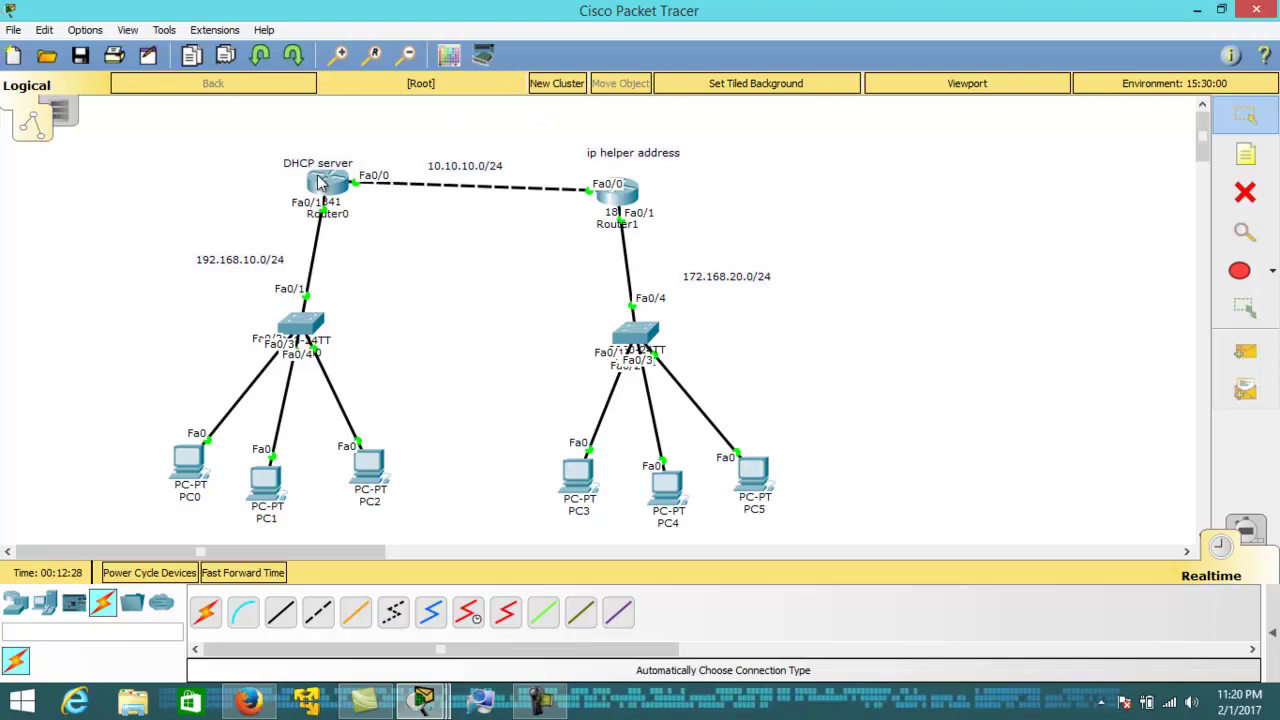
{"action": "mouse_move", "coordinate": [322, 187]}
{"action": "left_click_drag", "start_coordinate": [547, 135], "coordinate": [849, 230]}
{"action": "left_click_drag", "start_coordinate": [492, 428], "coordinate": [932, 560]}
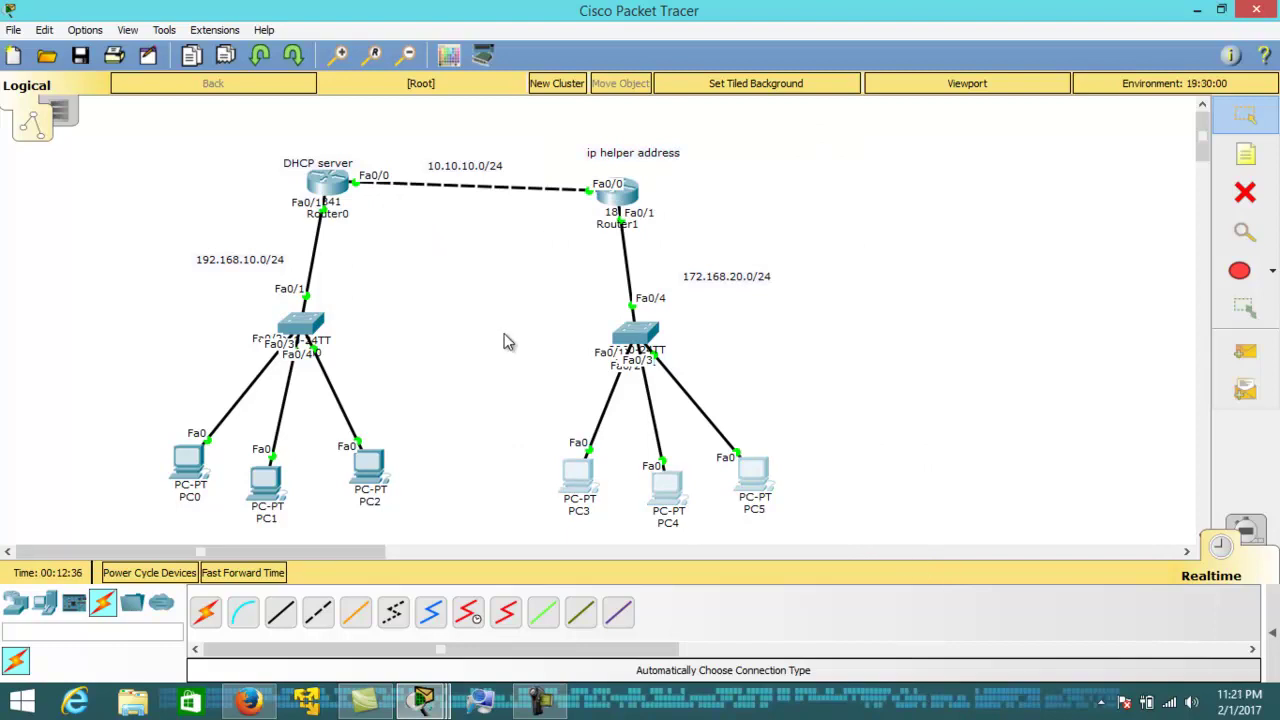
{"action": "left_click_drag", "start_coordinate": [222, 140], "coordinate": [457, 286]}
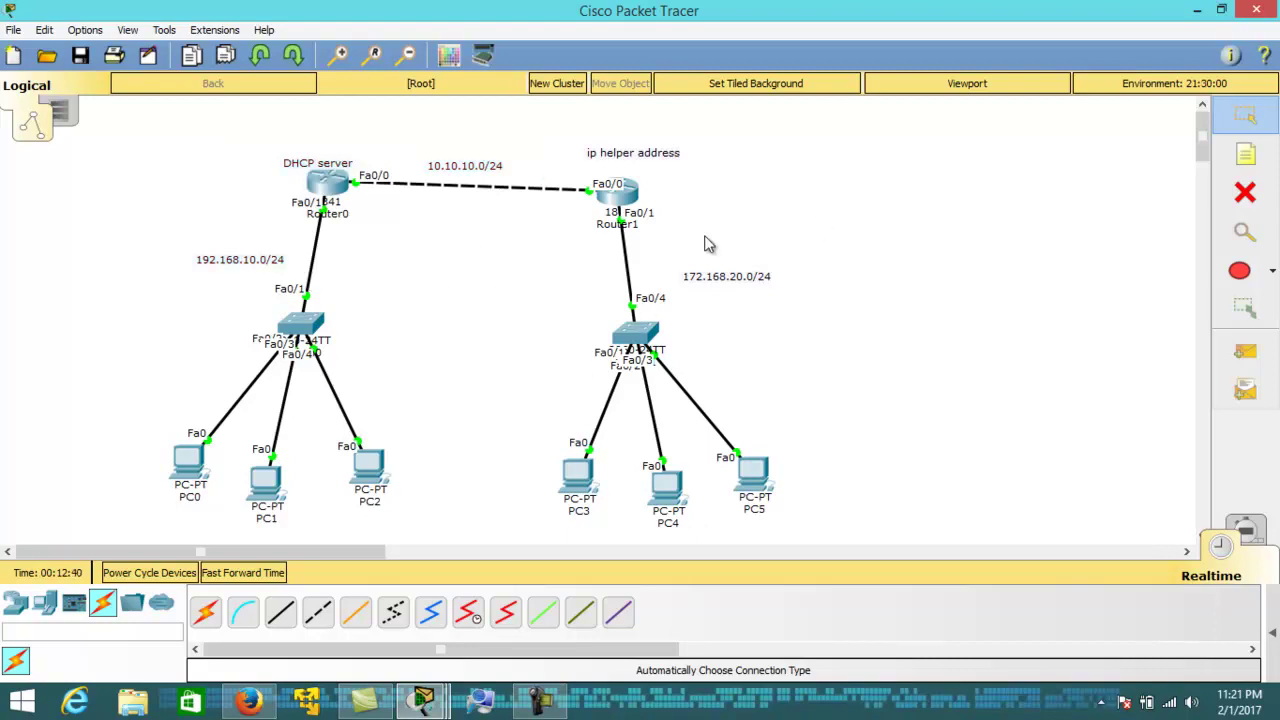
On Router1's command line, set the IP helper address of interface FastEthernet 0/1 to 10.10.10.1
{"action": "left_click", "coordinate": [615, 192]}
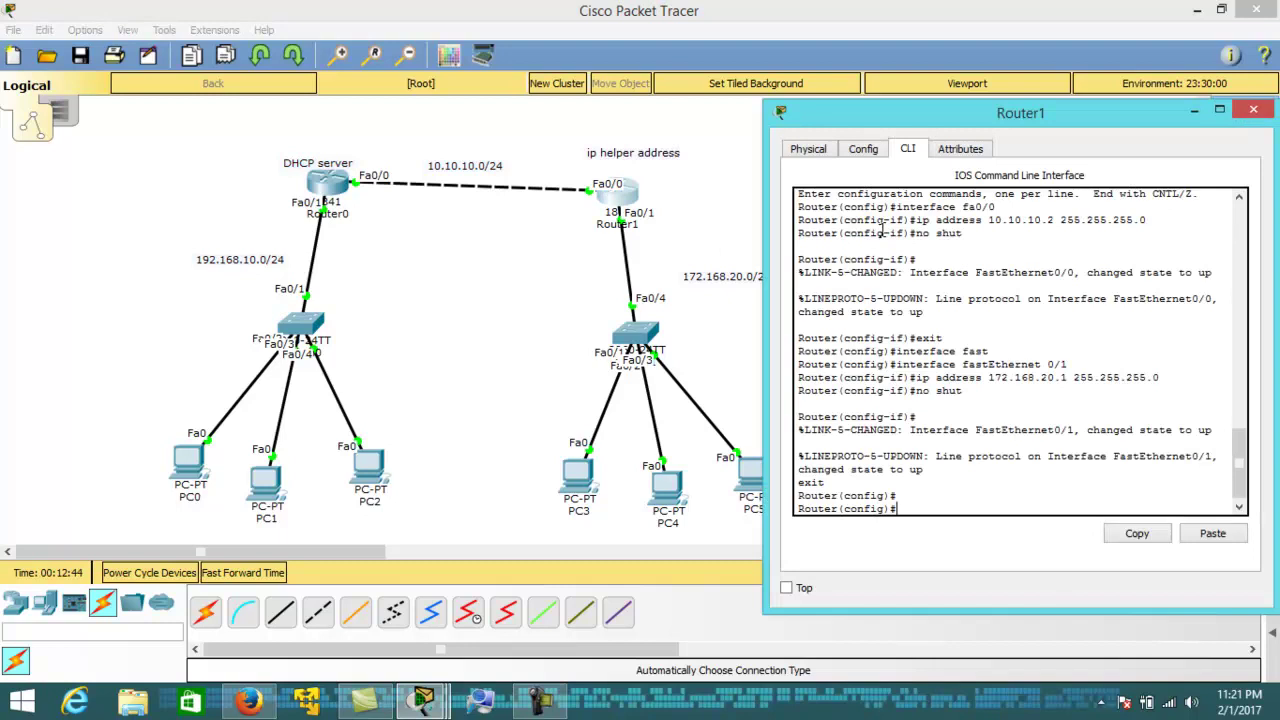
{"action": "type", "text": "interface fas"}
{"action": "key", "text": "Tab"}
{"action": "type", "text": "0/1"}
{"action": "key", "text": "Return"}
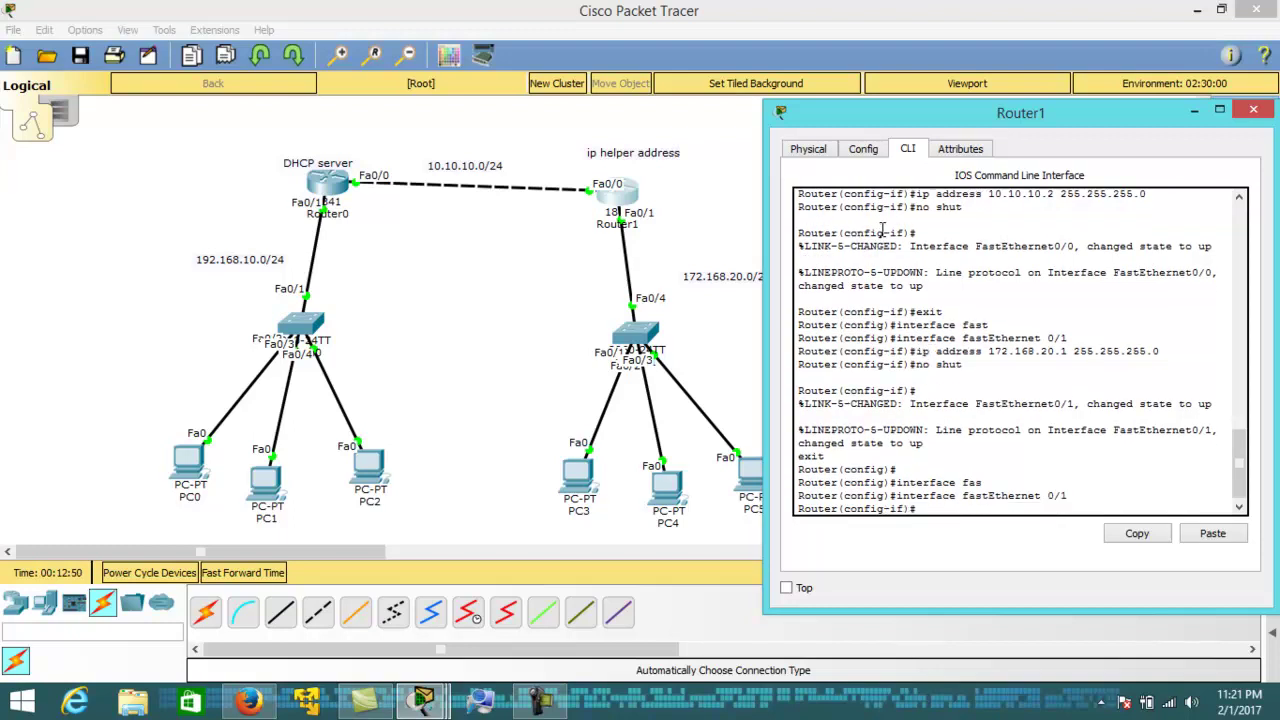
{"action": "type", "text": "ip he"}
{"action": "key", "text": "BackSpace"}
{"action": "type", "text": "l"}
{"action": "key", "text": "Tab"}
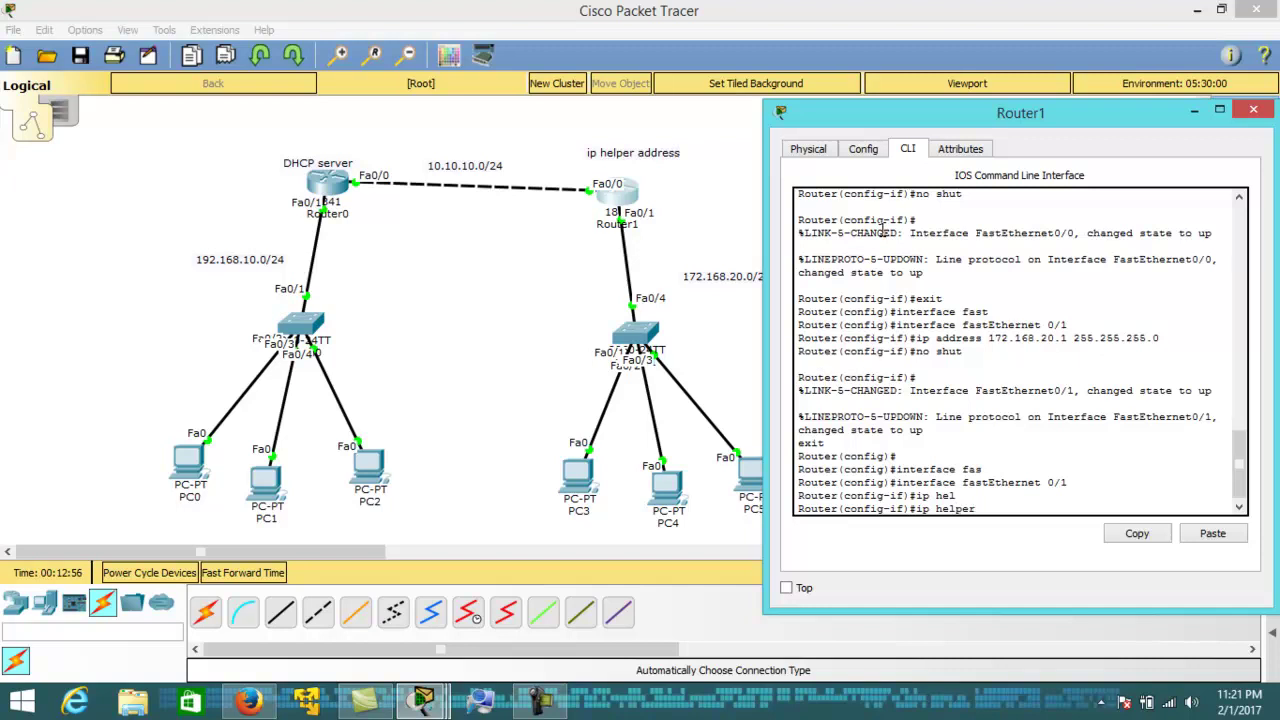
{"action": "type", "text": "-address ?"}
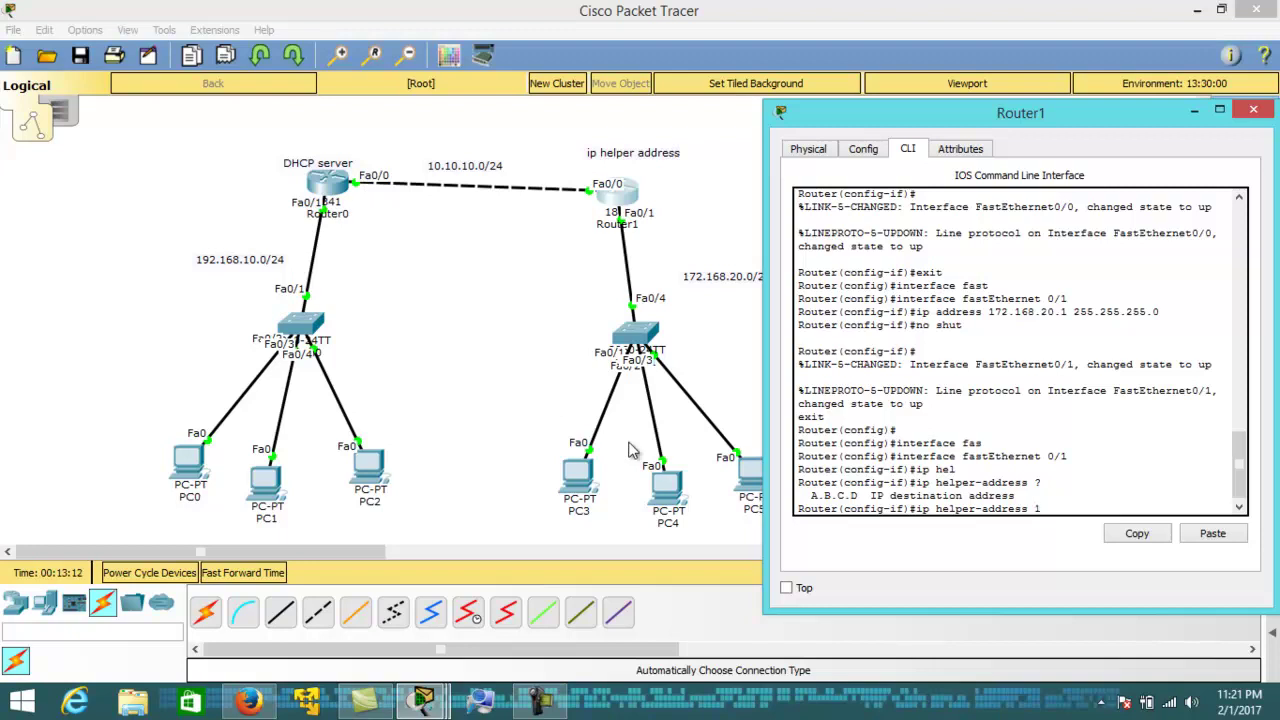
{"action": "type", "text": ".10.10.1"}
{"action": "key", "text": "Return"}
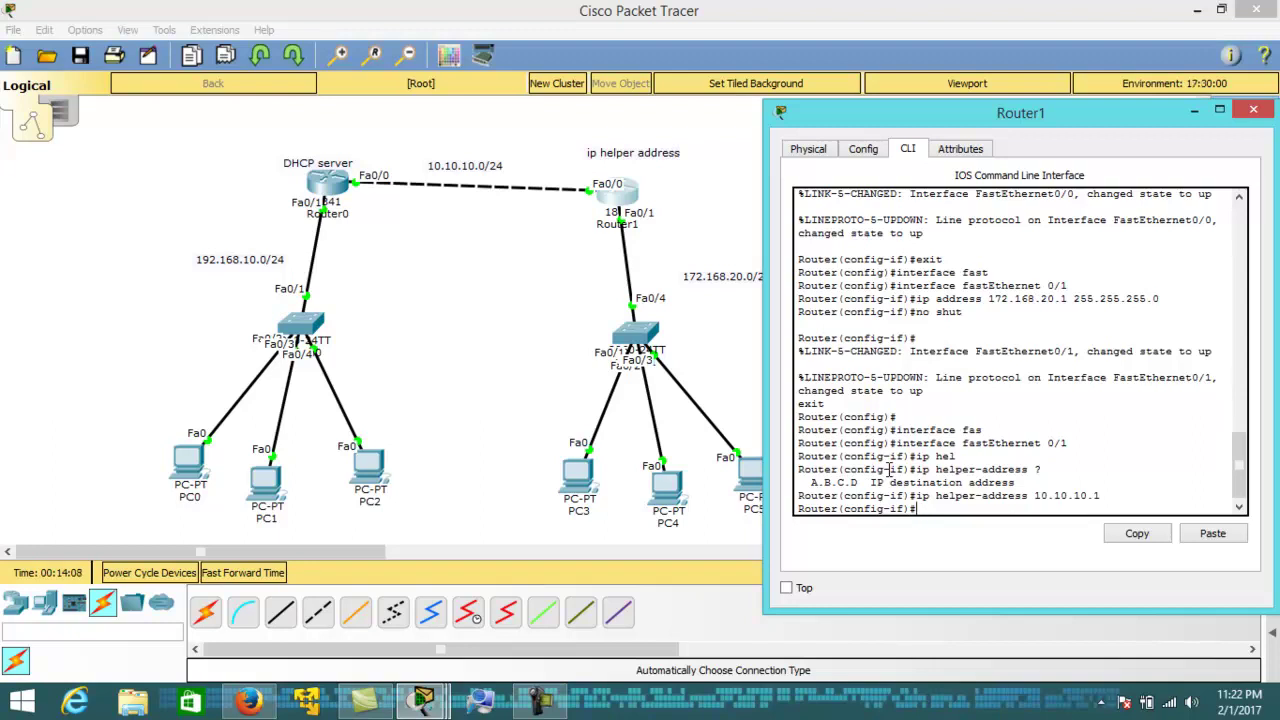
Enable RIP routing on Router1 with router rip and set it to version 2
{"action": "type", "text": "uter rip"}
{"action": "key", "text": "Return"}
{"action": "type", "text": "version 2w"}
{"action": "key", "text": "Return"}
{"action": "type", "text": "version 2"}
{"action": "key", "text": "Return"}
Advertise the networks 10.10.10.0 and 172.168.20.0 in Router1's RIP configuration
{"action": "type", "text": "network"}
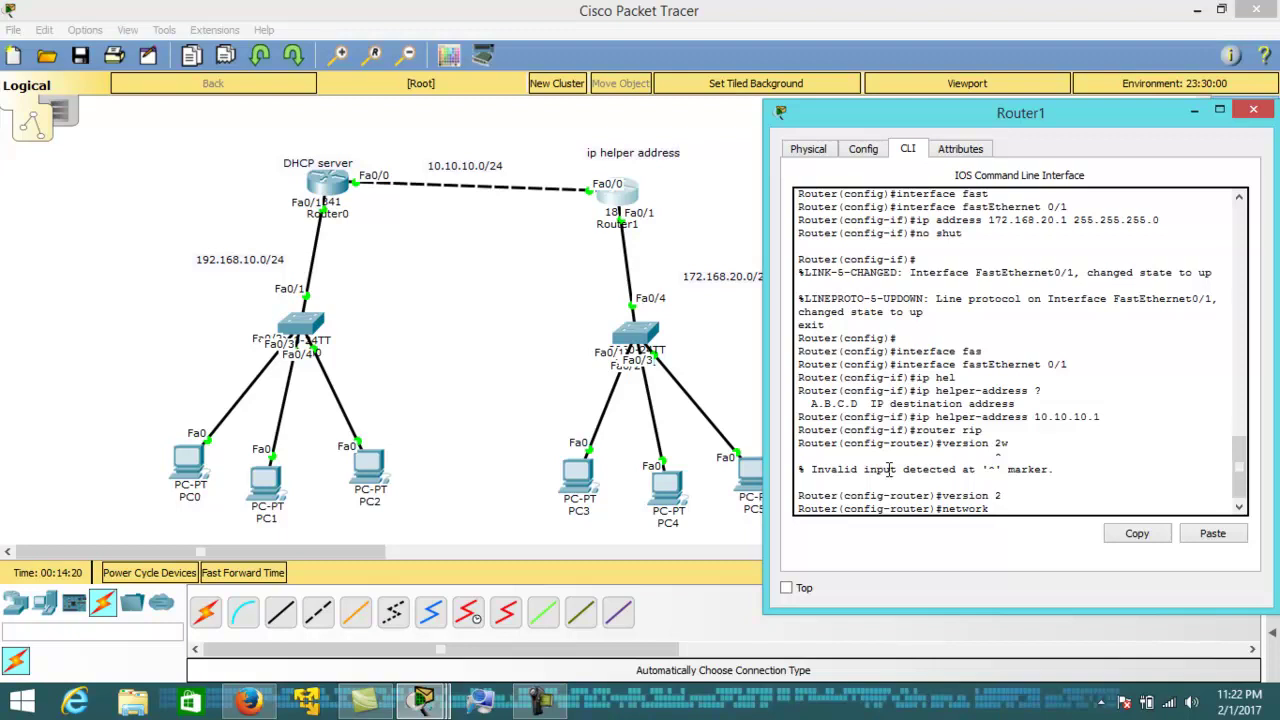
{"action": "type", "text": " 10.10.10.0"}
{"action": "key", "text": "Return"}
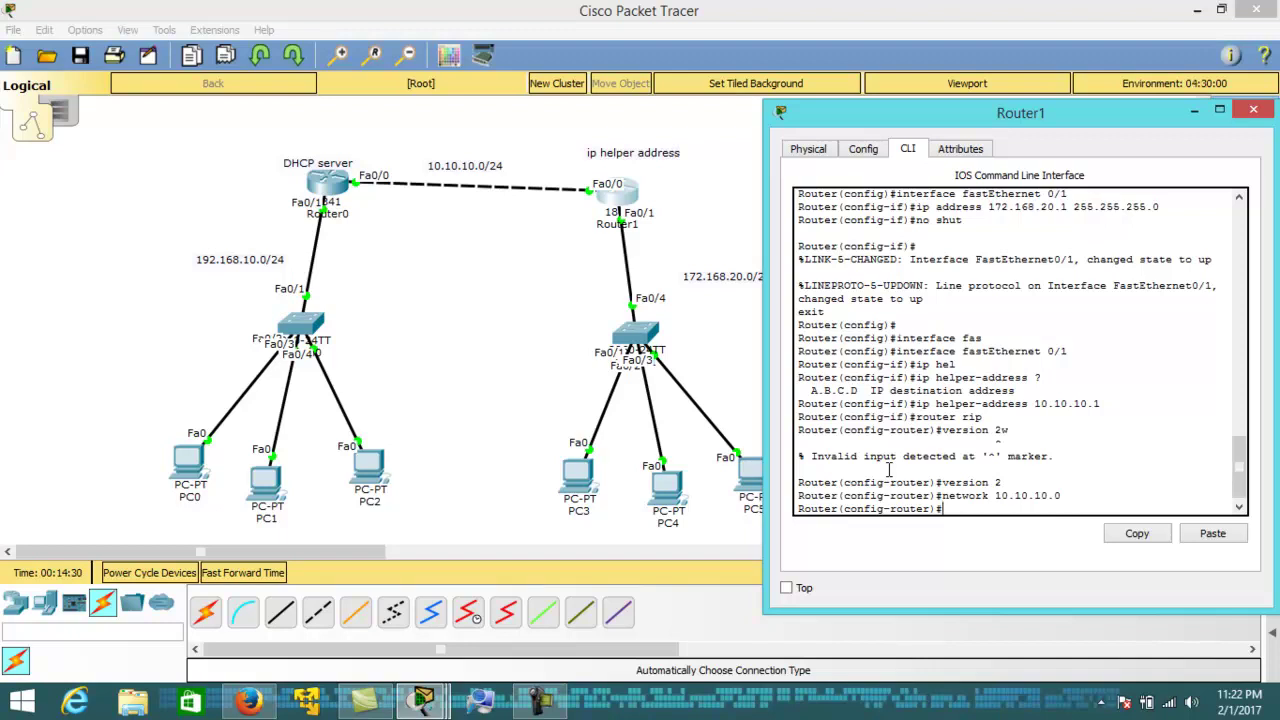
{"action": "type", "text": "work 172.168.20.0"}
{"action": "key", "text": "Return"}
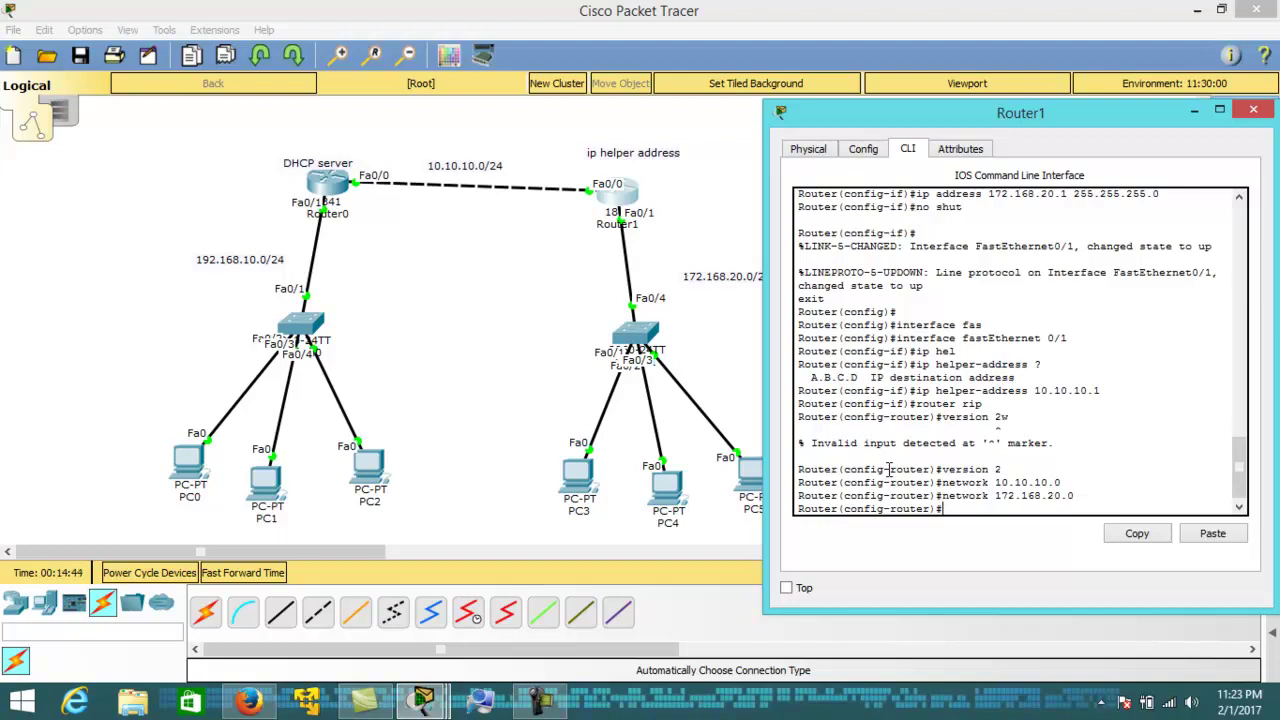
Disable RIP auto-summary on Router1 and exit to global configuration mode
{"action": "type", "text": "aut"}
{"action": "key", "text": "Tab"}
{"action": "key", "text": "Return"}
{"action": "key", "text": "Return"}
{"action": "key", "text": "Return"}
{"action": "type", "text": "exit"}
{"action": "key", "text": "Return"}
{"action": "key", "text": "Return"}
{"action": "key", "text": "Return"}
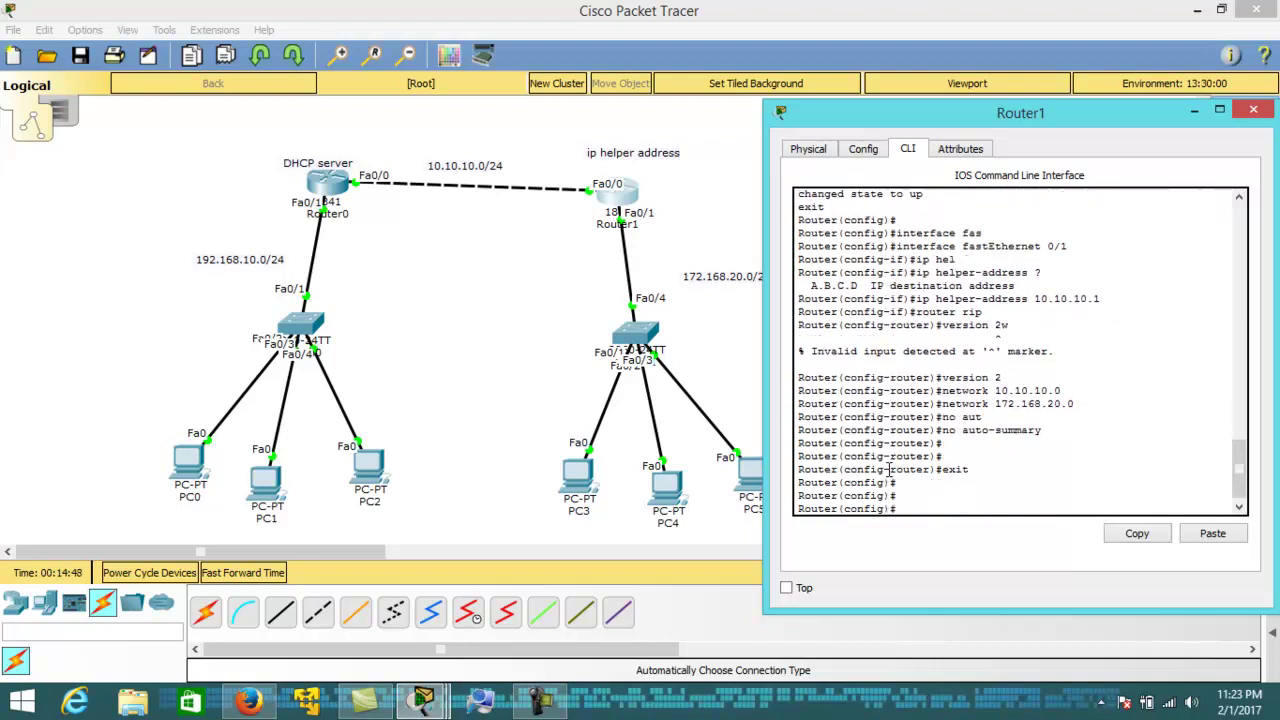
Open Router0's command line and enable RIP version 2 routing
{"action": "left_click", "coordinate": [340, 200]}
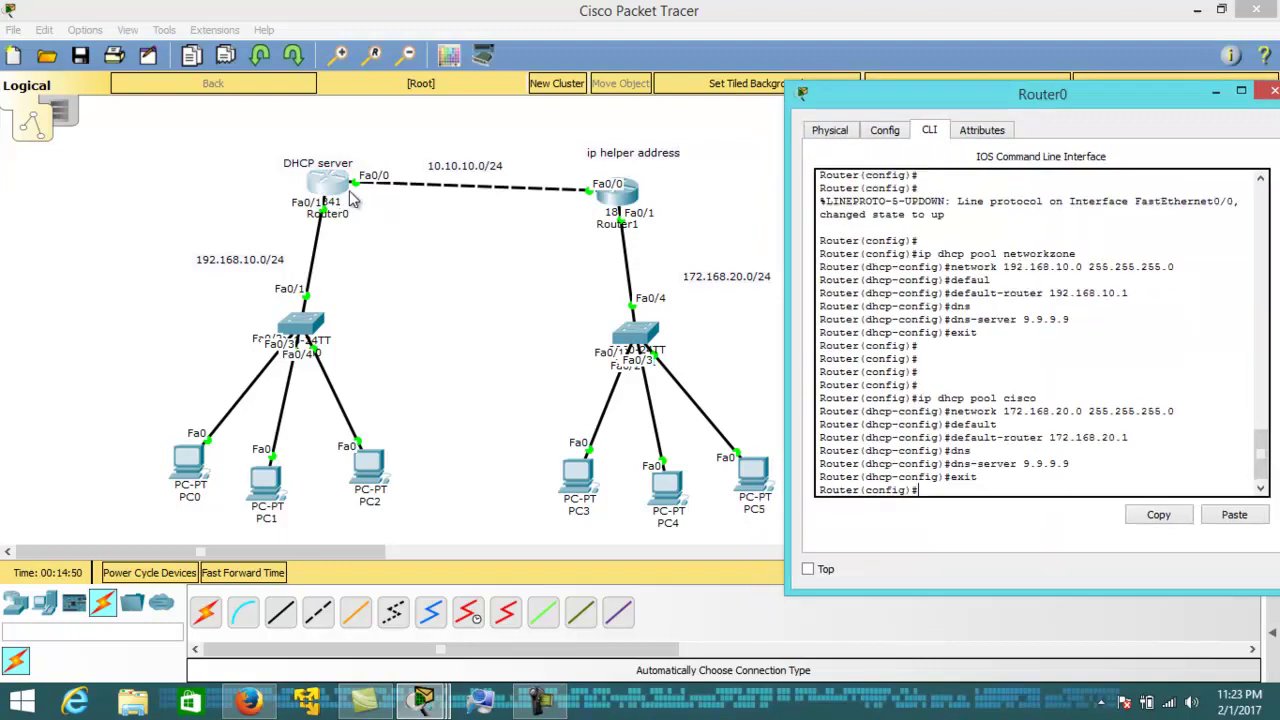
{"action": "type", "text": "rip"}
{"action": "type", "text": "riop"}
{"action": "key", "text": "Return"}
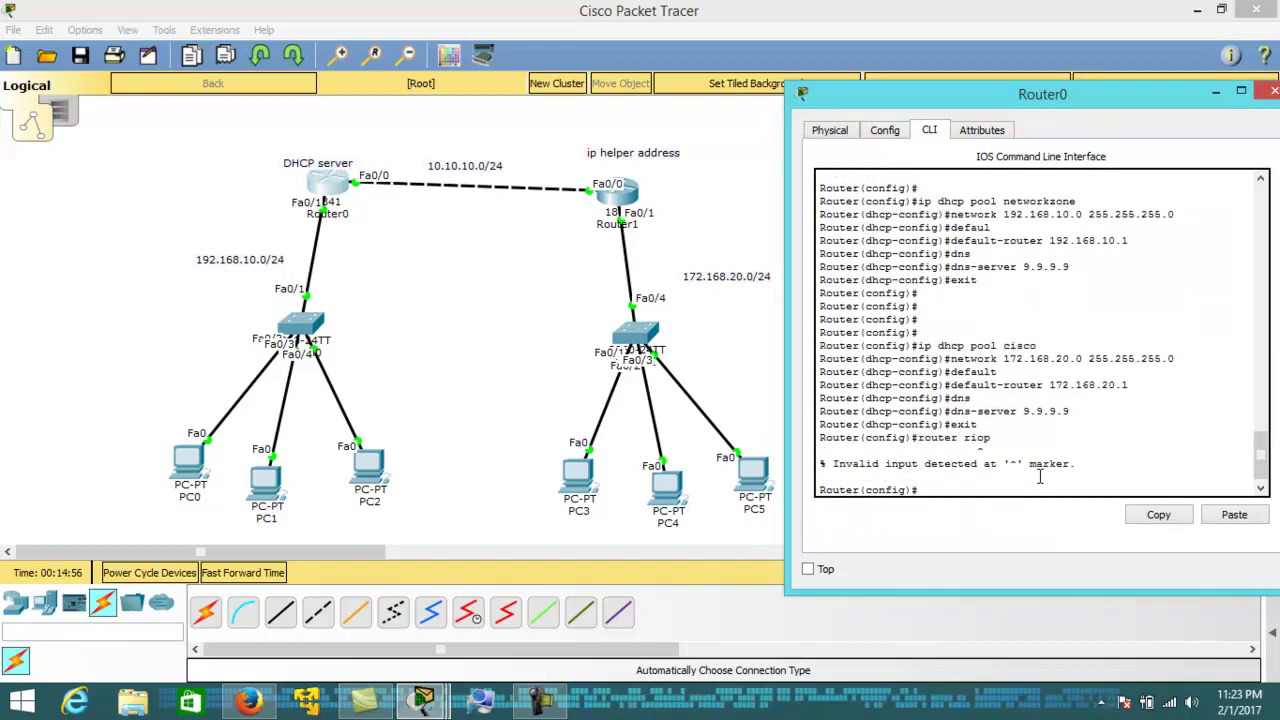
{"action": "type", "text": "router rip"}
{"action": "key", "text": "Return"}
{"action": "type", "text": "version 2"}
{"action": "key", "text": "Return"}
Advertise the networks 10.10.10.0 and 192.168.10.0 in Router0's RIP configuration
{"action": "type", "text": "nt"}
{"action": "key", "text": "BackSpace"}
{"action": "type", "text": "etwor"}
{"action": "key", "text": "BackSpace"}
{"action": "type", "text": "outer)#netw"}
{"action": "key", "text": "Tab"}
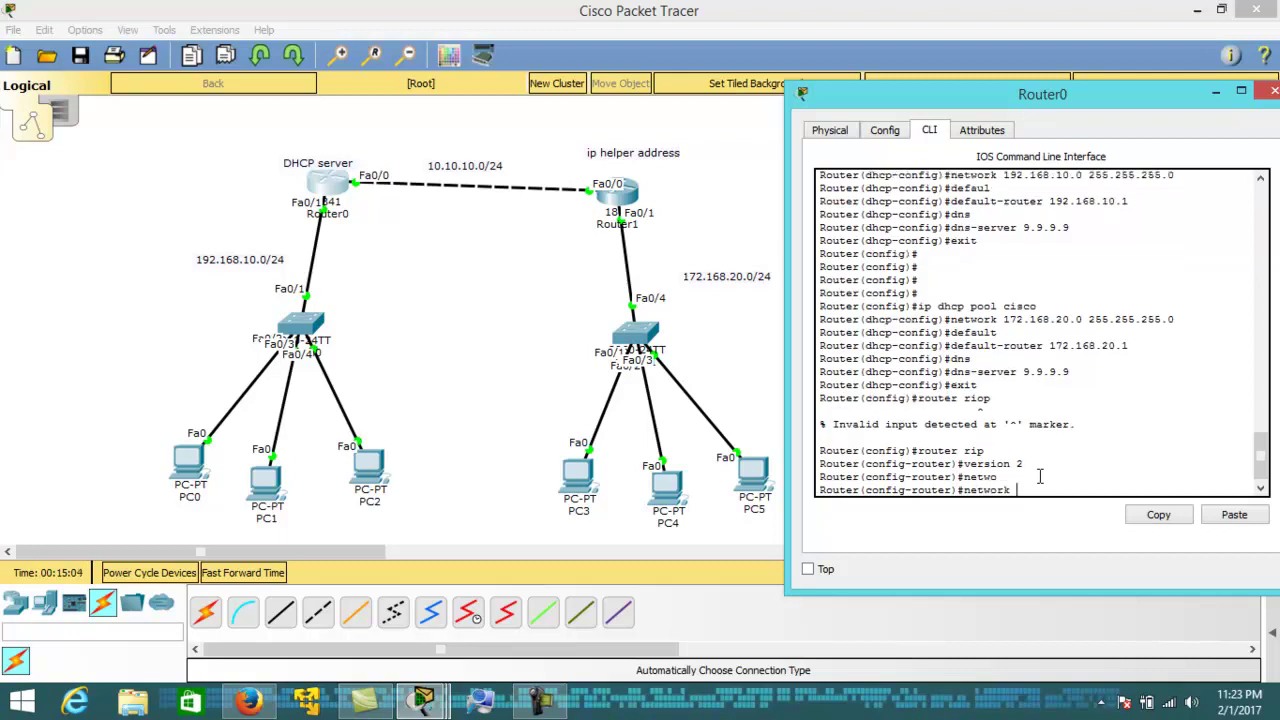
{"action": "type", "text": "10.10.10.0"}
{"action": "key", "text": "Return"}
{"action": "type", "text": "netowk"}
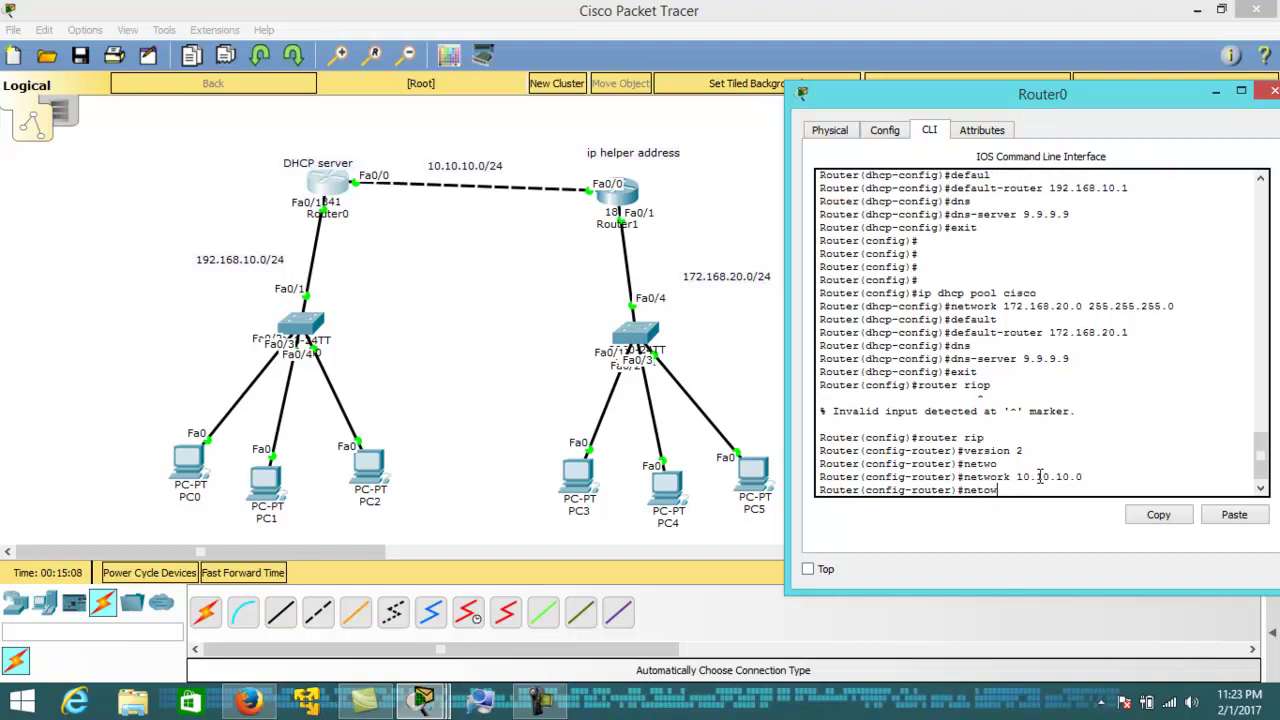
{"action": "key", "text": "BackSpace"}
{"action": "key", "text": "BackSpace"}
{"action": "key", "text": "BackSpace"}
{"action": "type", "text": "work 192.168.10.0"}
{"action": "key", "text": "Return"}
Disable RIP auto-summary on Router0 and exit to global configuration mode
{"action": "type", "text": "no aut"}
{"action": "key", "text": "Tab"}
{"action": "key", "text": "Return"}
{"action": "type", "text": "exit"}
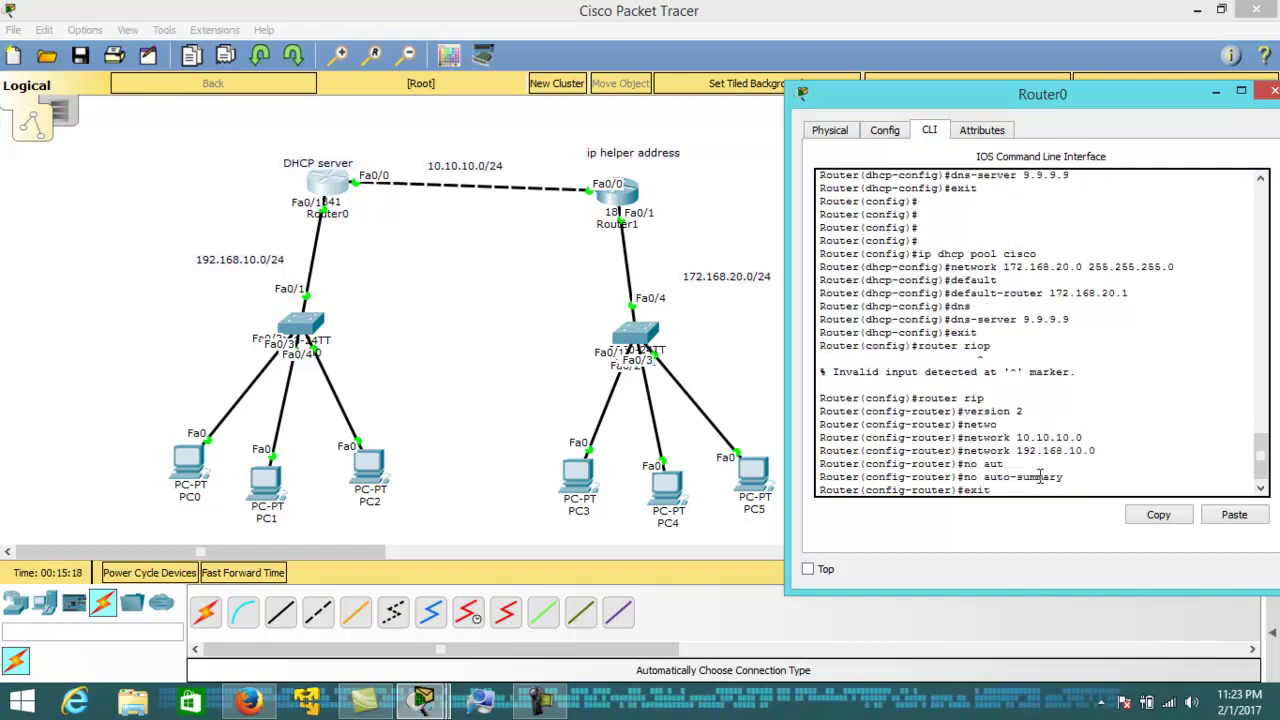
{"action": "key", "text": "Return"}
{"action": "key", "text": "Return"}
{"action": "key", "text": "Return"}
Display Router0's routing table with do show ip route and its command history with do show history
{"action": "type", "text": "do show i"}
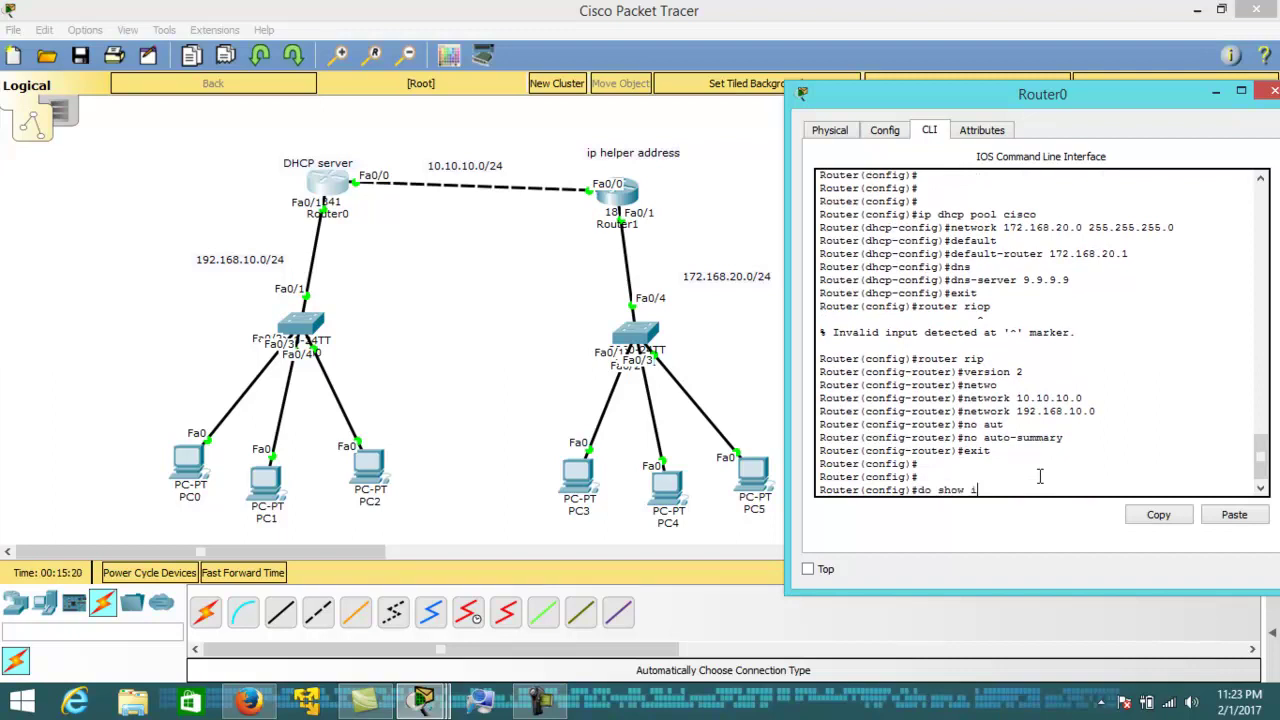
{"action": "type", "text": "p route"}
{"action": "key", "text": "Return"}
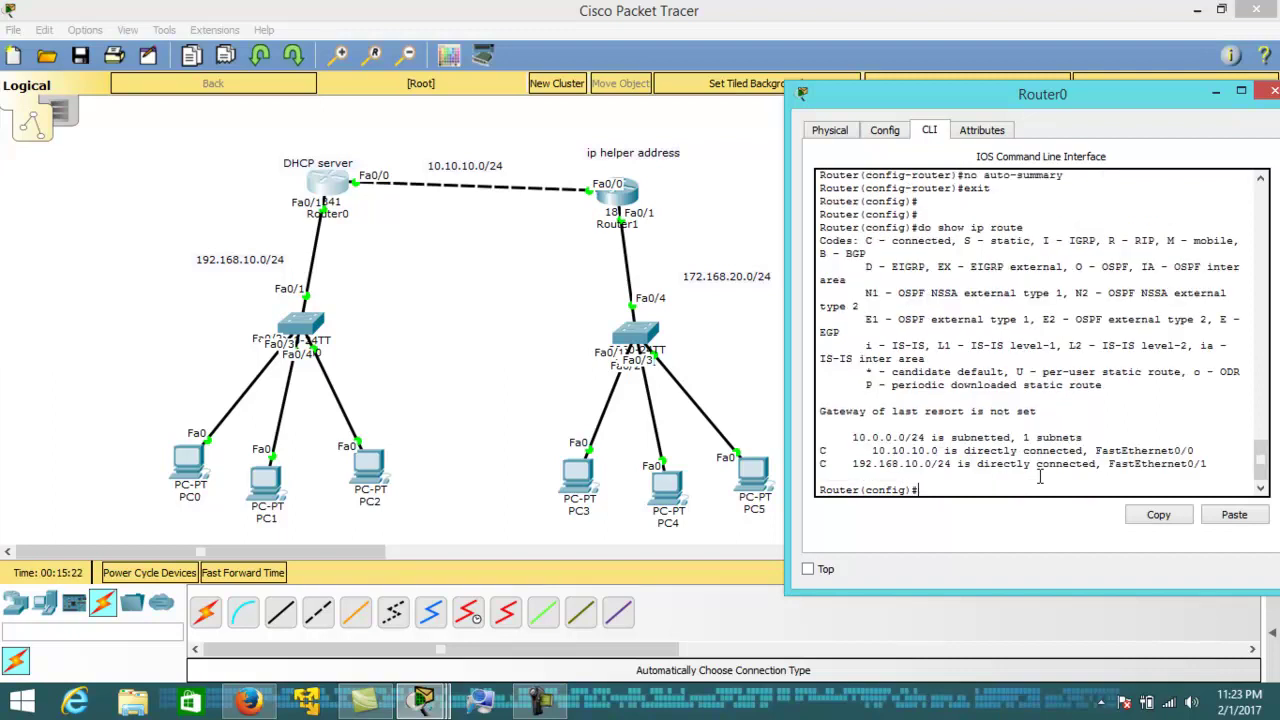
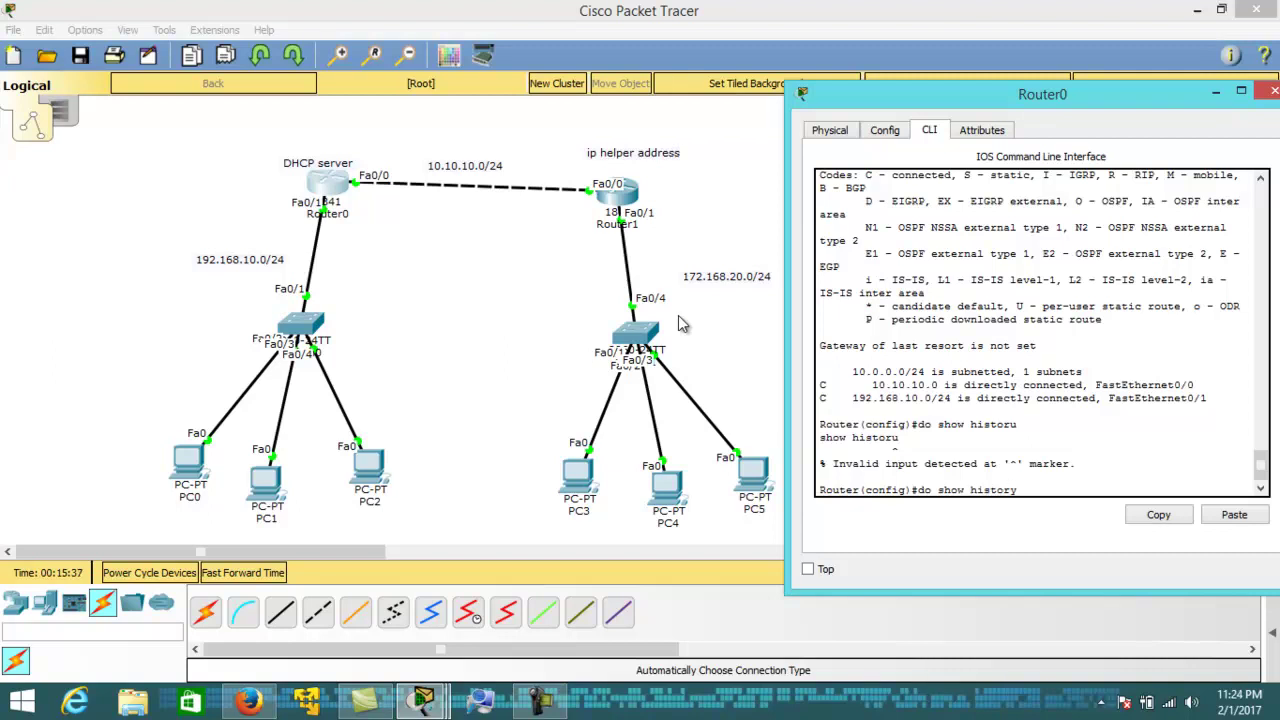
{"action": "key", "text": "Return"}
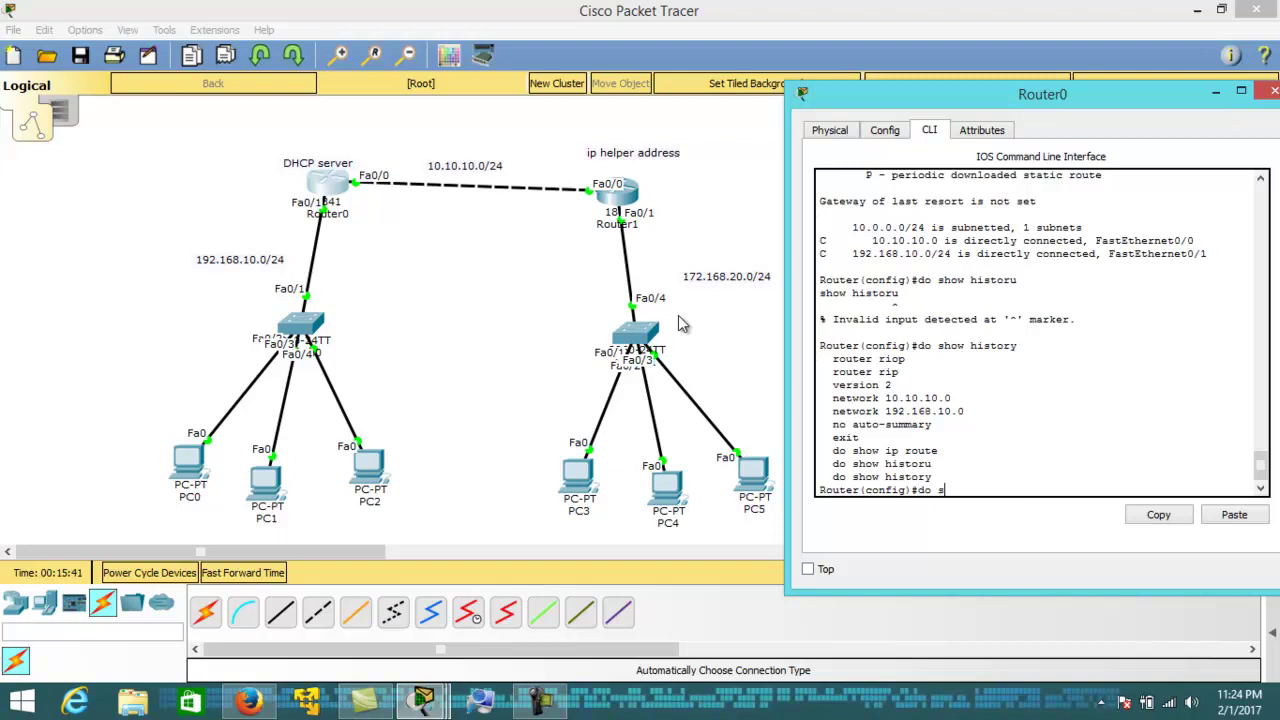
Display Router0's routing table again and examine the RIP entry for the 172.168.20.0 network
{"action": "type", "text": "do show ip route"}
{"action": "key", "text": "Return"}
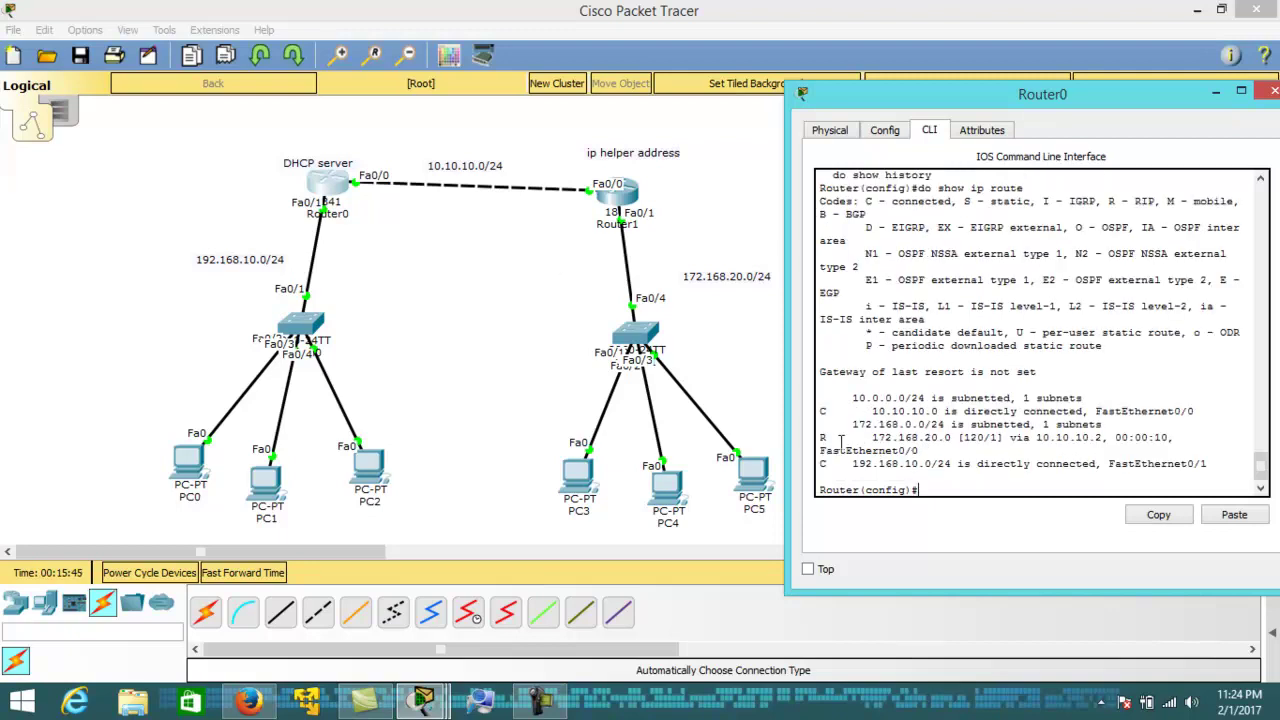
{"action": "left_click_drag", "start_coordinate": [818, 432], "coordinate": [1188, 443]}
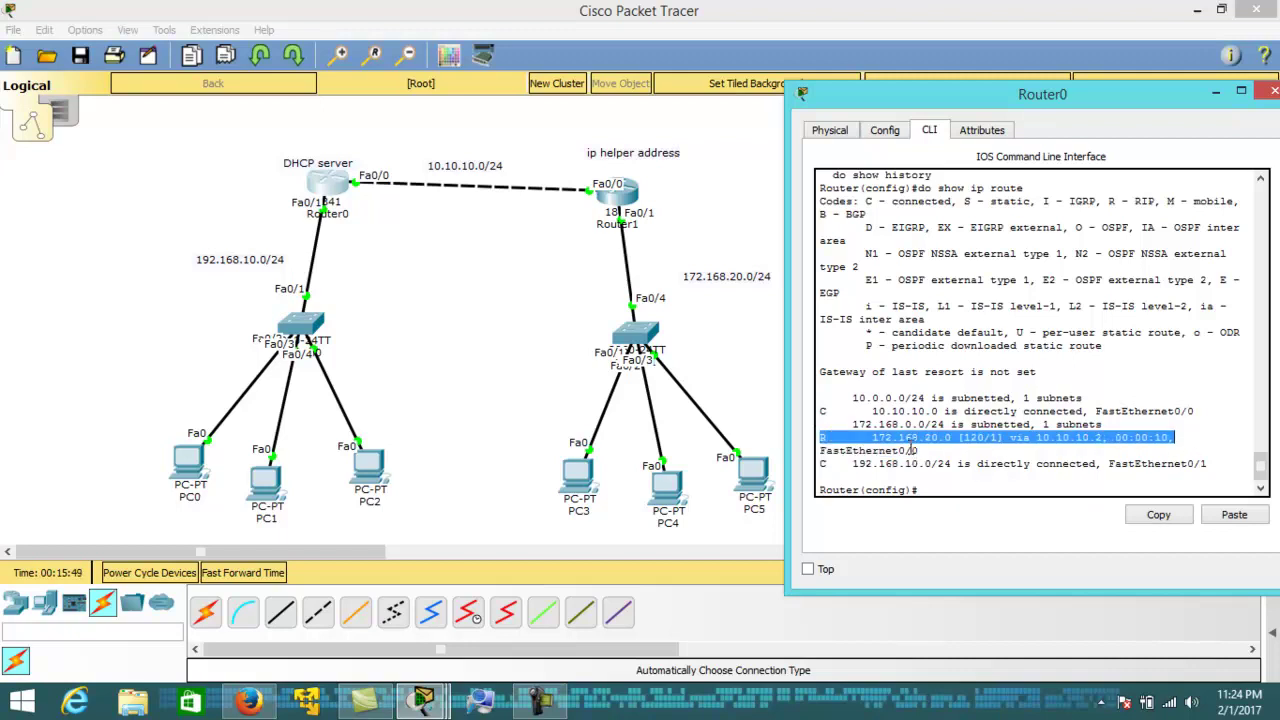
{"action": "left_click", "coordinate": [824, 440]}
{"action": "left_click_drag", "start_coordinate": [820, 437], "coordinate": [1187, 441]}
{"action": "left_click", "coordinate": [963, 444]}
{"action": "left_click_drag", "start_coordinate": [820, 437], "coordinate": [1118, 470]}
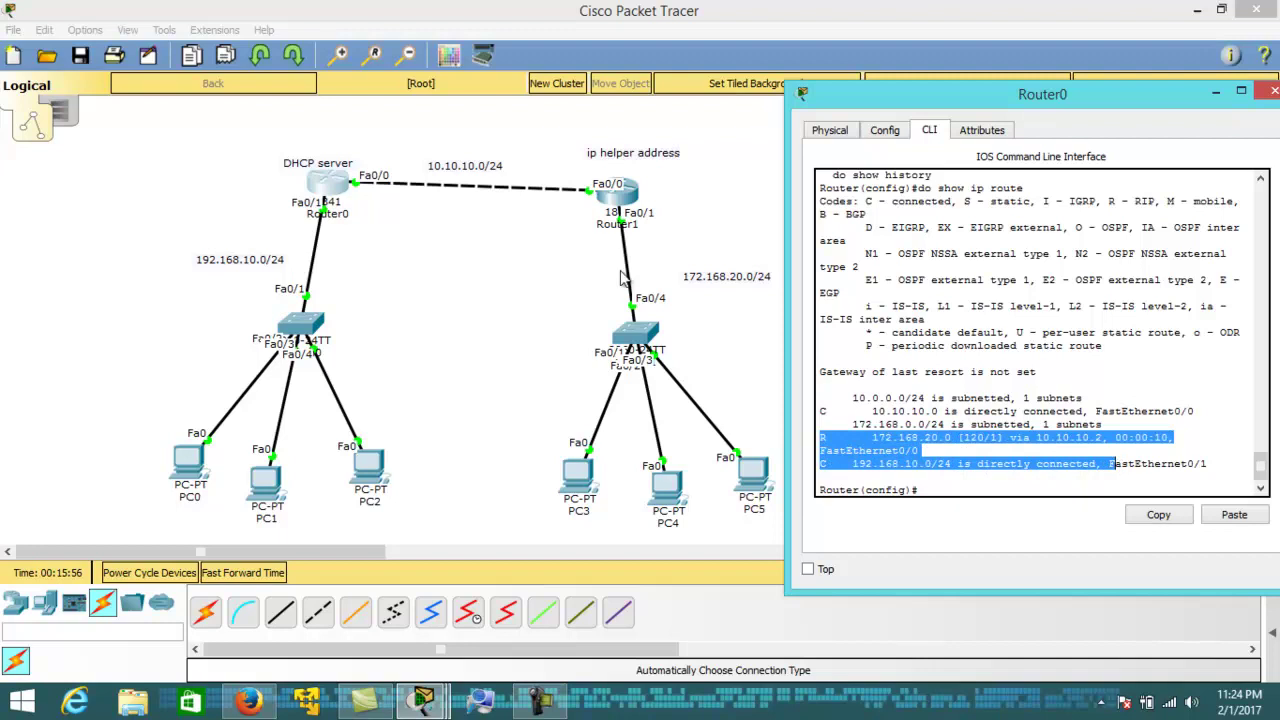
Display Router1's routing table with do show ip route and examine the RIP entry for the 192.168.10.0 network
{"action": "left_click", "coordinate": [624, 204]}
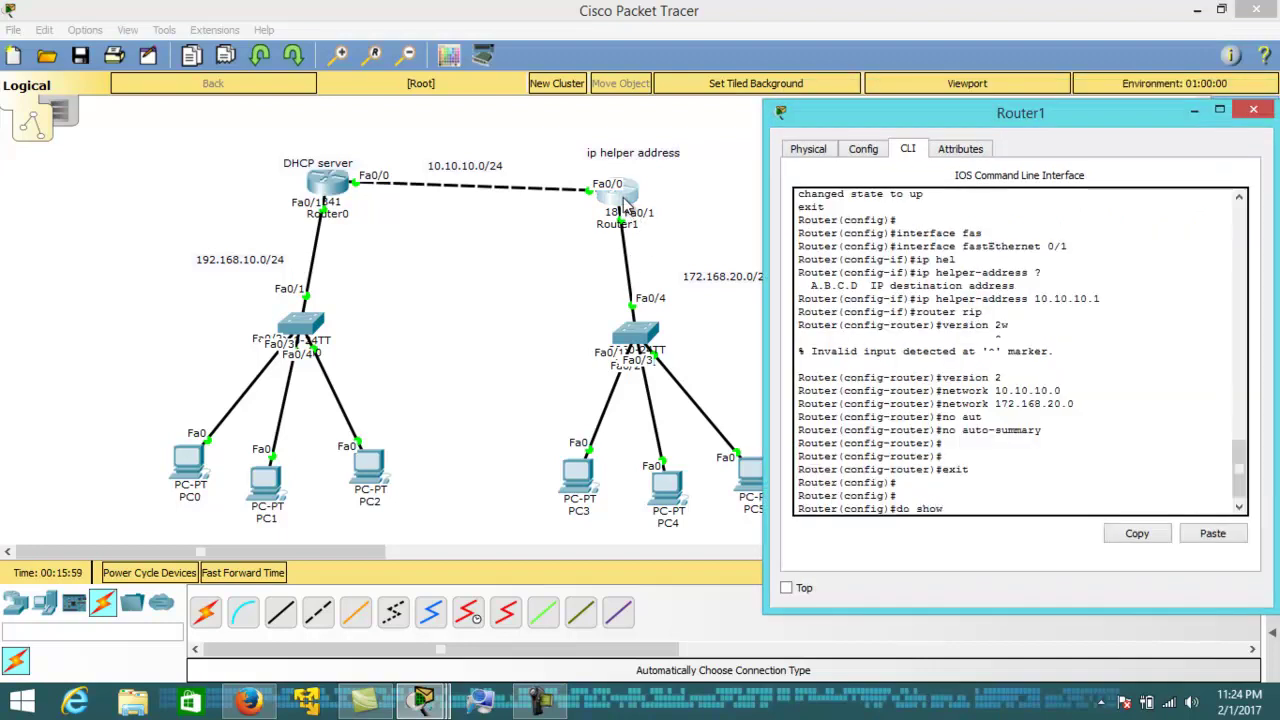
{"action": "type", "text": "route"}
{"action": "key", "text": "Return"}
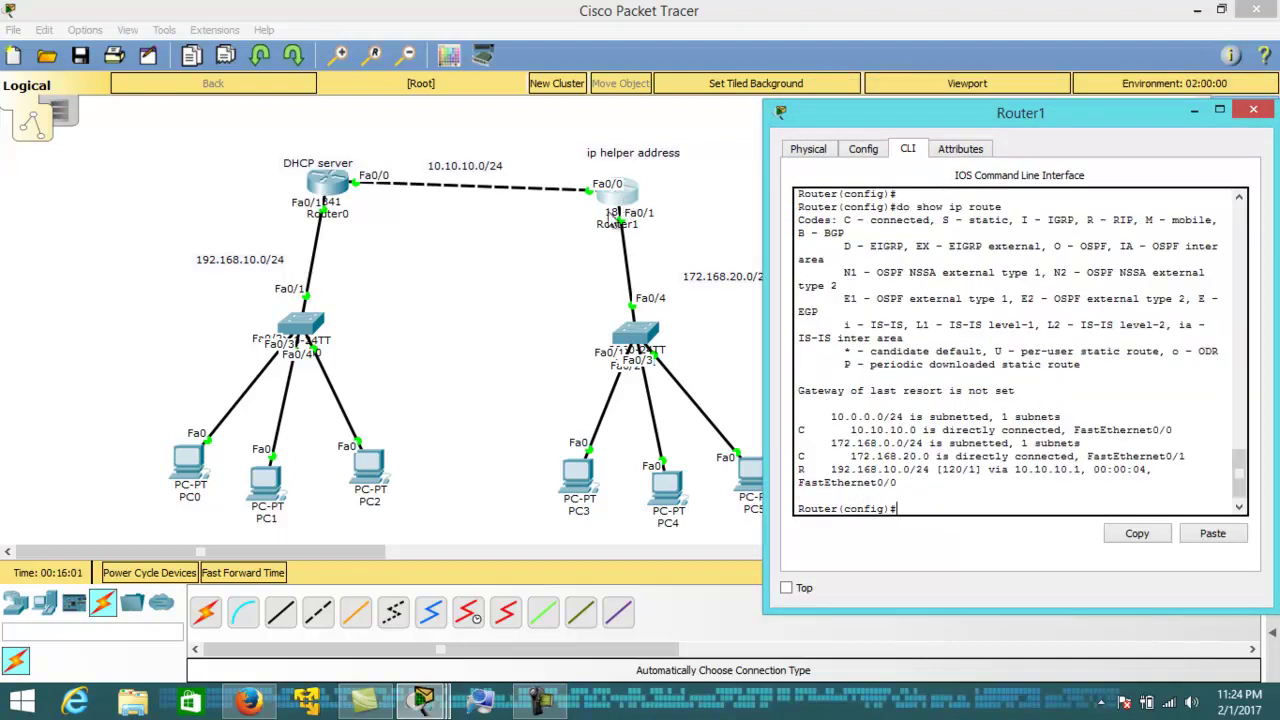
{"action": "left_click_drag", "start_coordinate": [832, 470], "coordinate": [1050, 472]}
Switch PC0's IPv4 configuration to DHCP so it requests an address from Router0
{"action": "left_click_drag", "start_coordinate": [116, 216], "coordinate": [488, 544]}
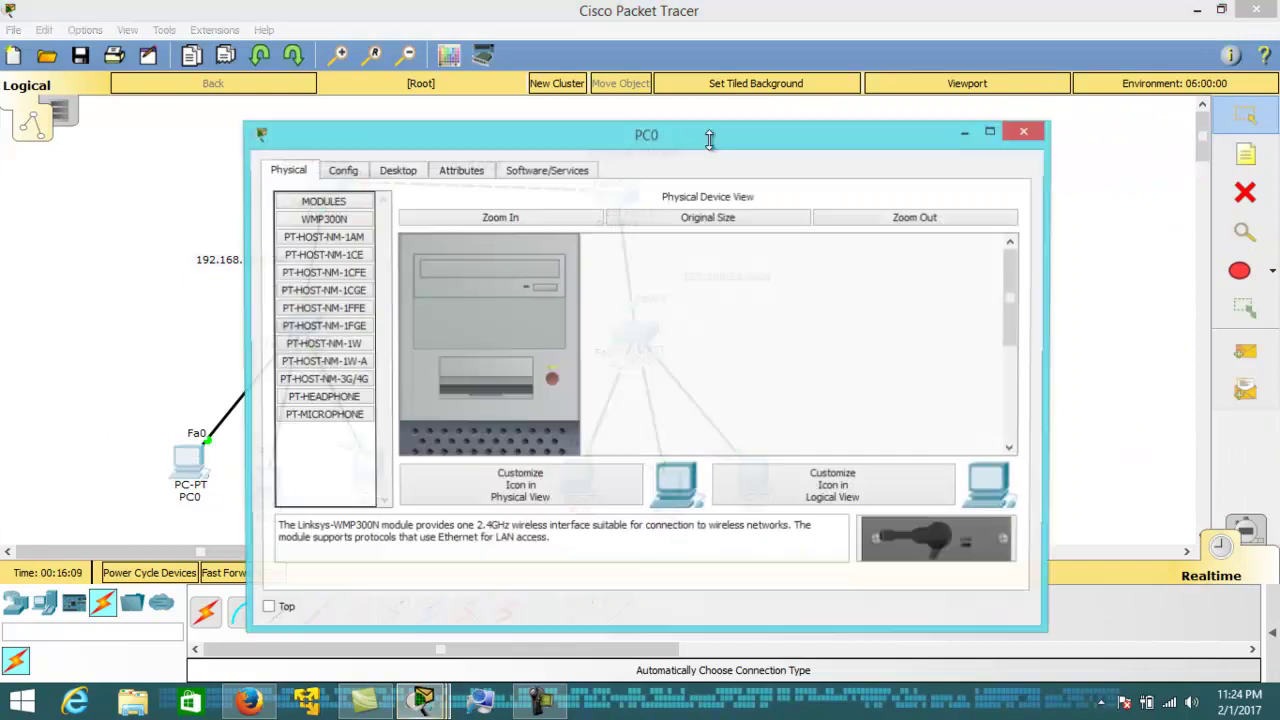
{"action": "left_click_drag", "start_coordinate": [629, 136], "coordinate": [1240, 55]}
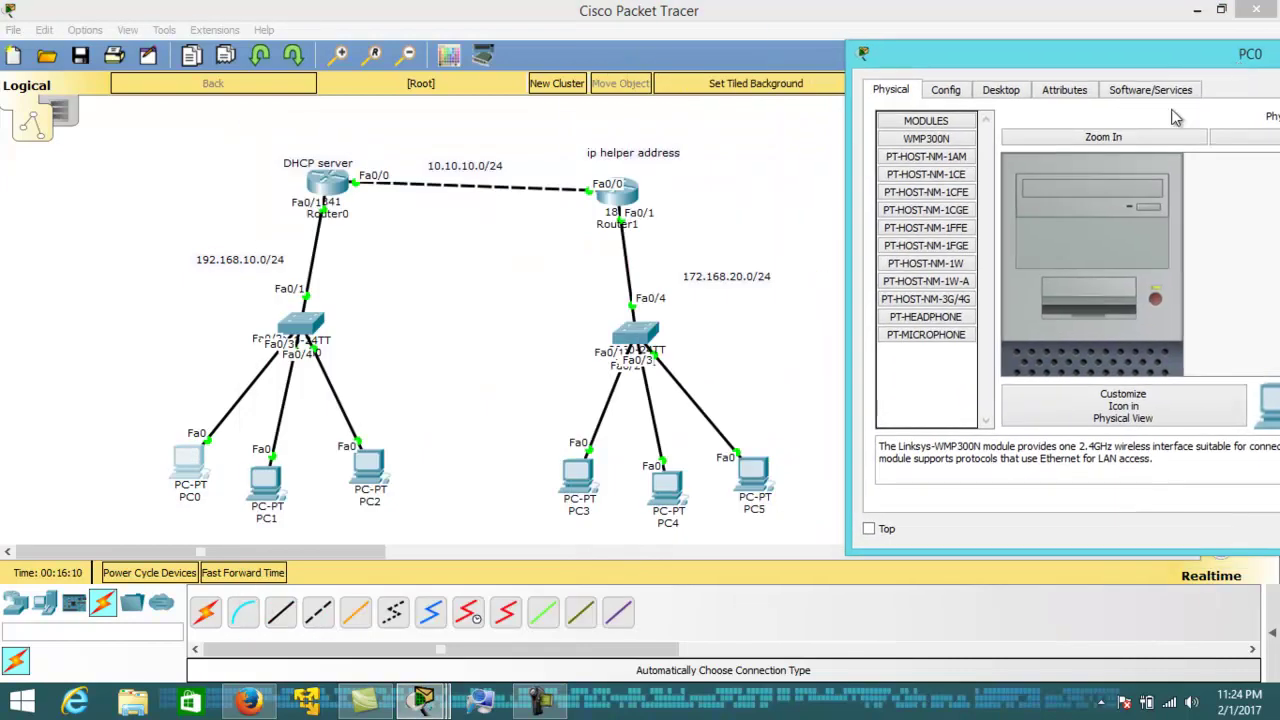
{"action": "left_click", "coordinate": [995, 91]}
{"action": "left_click", "coordinate": [914, 232]}
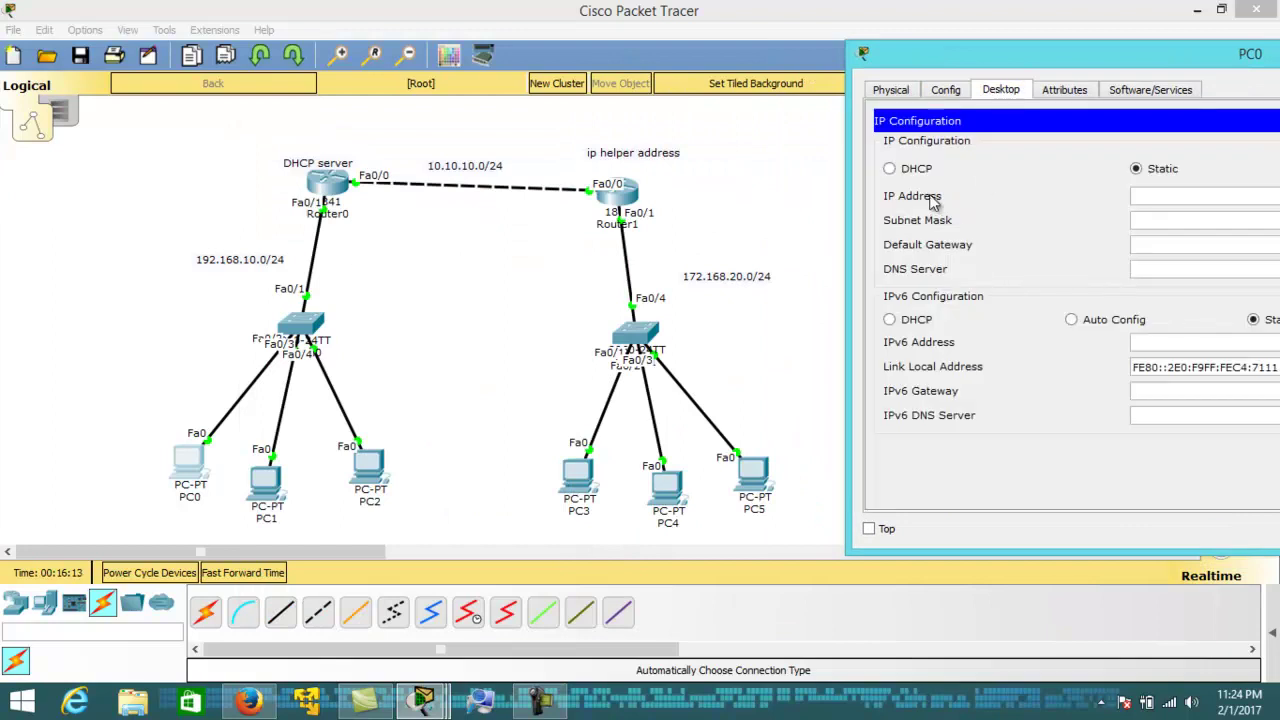
{"action": "left_click", "coordinate": [917, 169]}
{"action": "left_click_drag", "start_coordinate": [939, 58], "coordinate": [734, 44]}
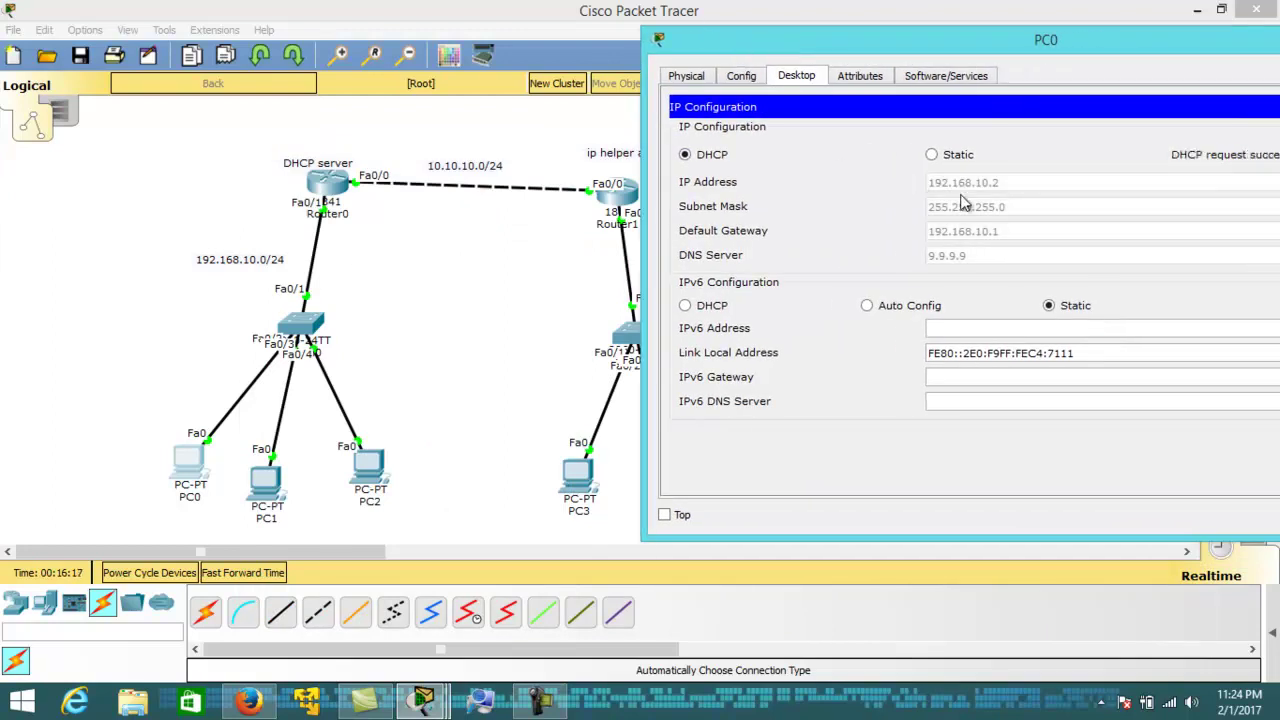
Switch PC1's IPv4 configuration from static addressing to DHCP
{"action": "left_click", "coordinate": [266, 484]}
{"action": "left_click", "coordinate": [341, 172]}
{"action": "left_click", "coordinate": [392, 172]}
{"action": "left_click", "coordinate": [363, 205]}
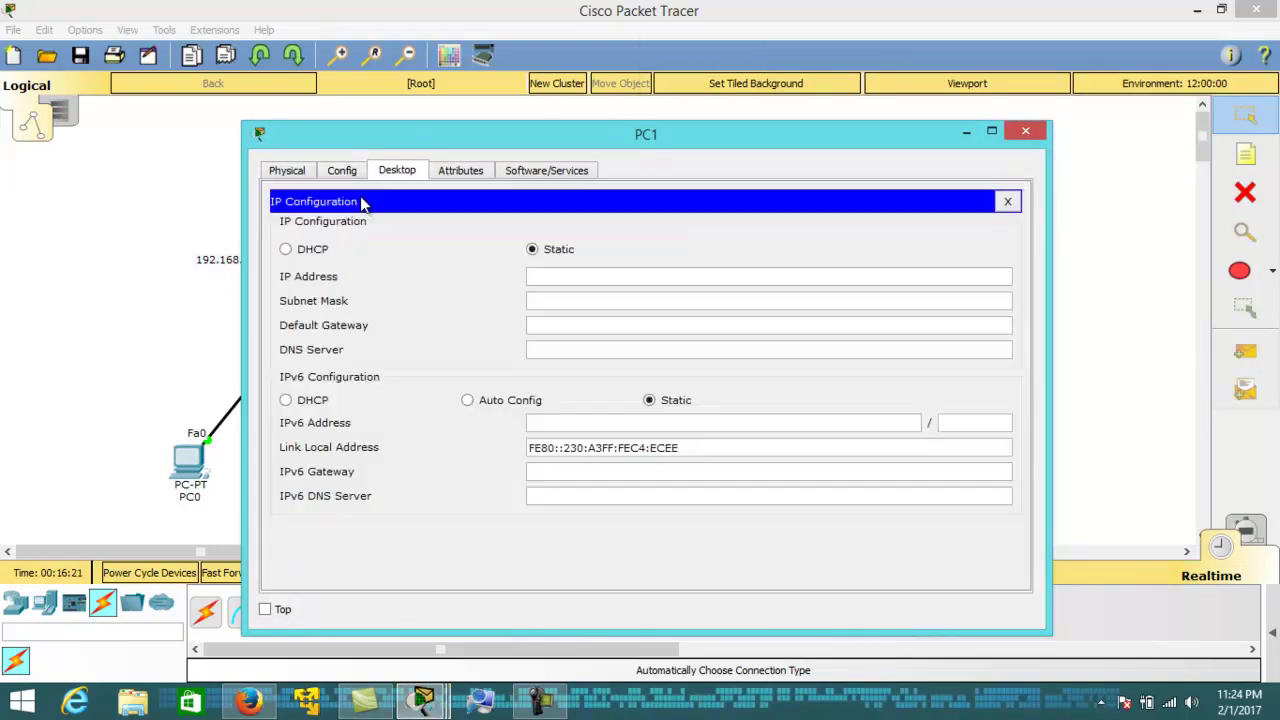
{"action": "left_click", "coordinate": [312, 248]}
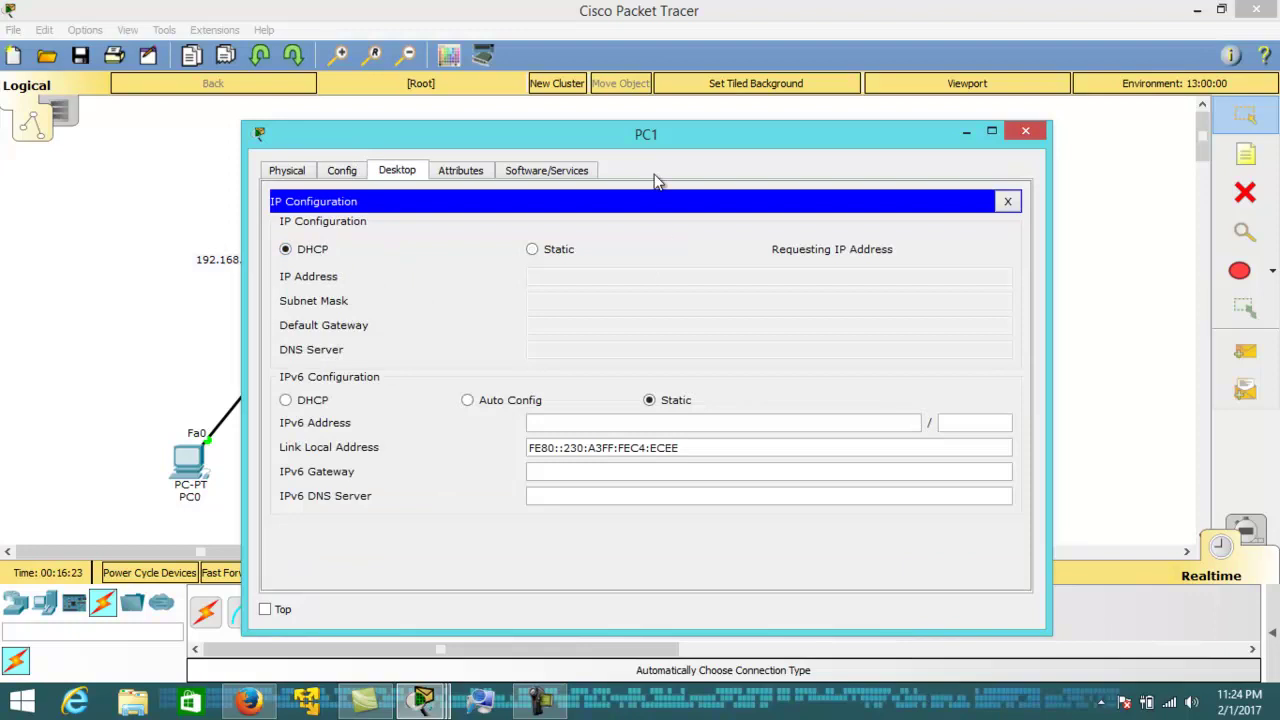
{"action": "left_click_drag", "start_coordinate": [636, 132], "coordinate": [834, 132]}
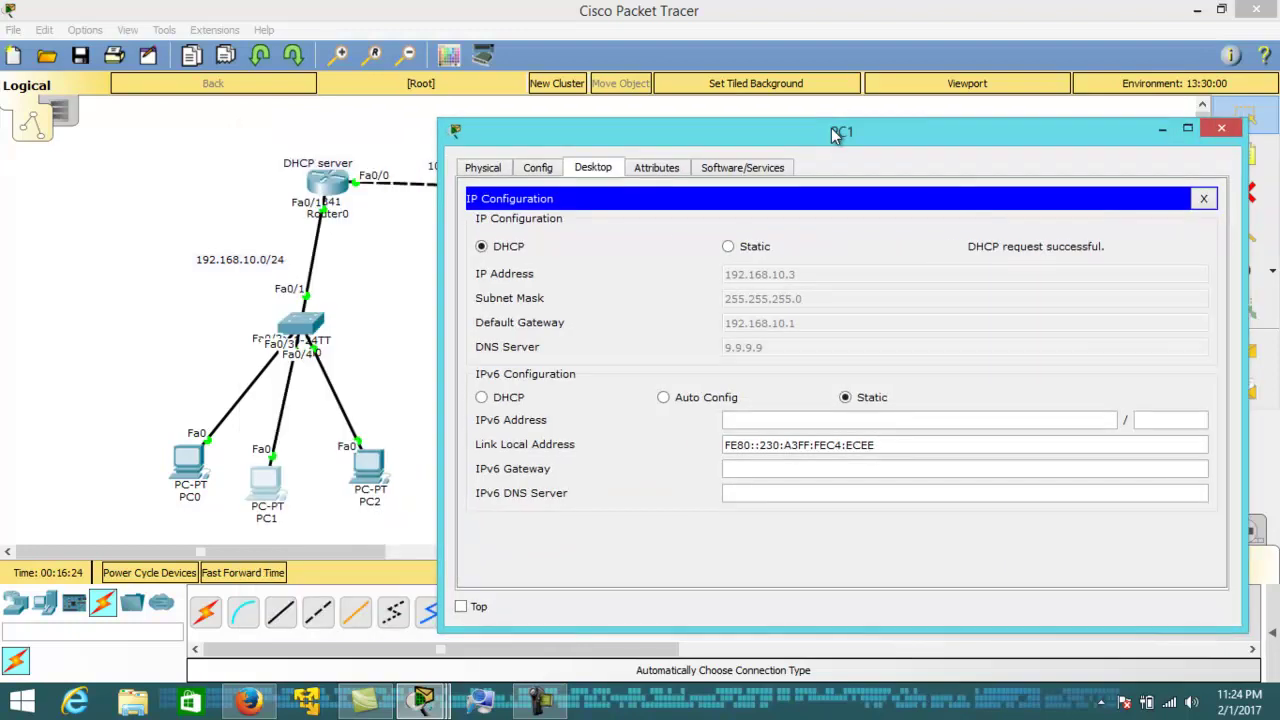
Set PC2 to obtain its IPv4 settings through DHCP and close its window
{"action": "left_click", "coordinate": [388, 468]}
{"action": "left_click", "coordinate": [350, 172]}
{"action": "left_click", "coordinate": [395, 171]}
{"action": "left_click", "coordinate": [332, 228]}
{"action": "left_click", "coordinate": [312, 250]}
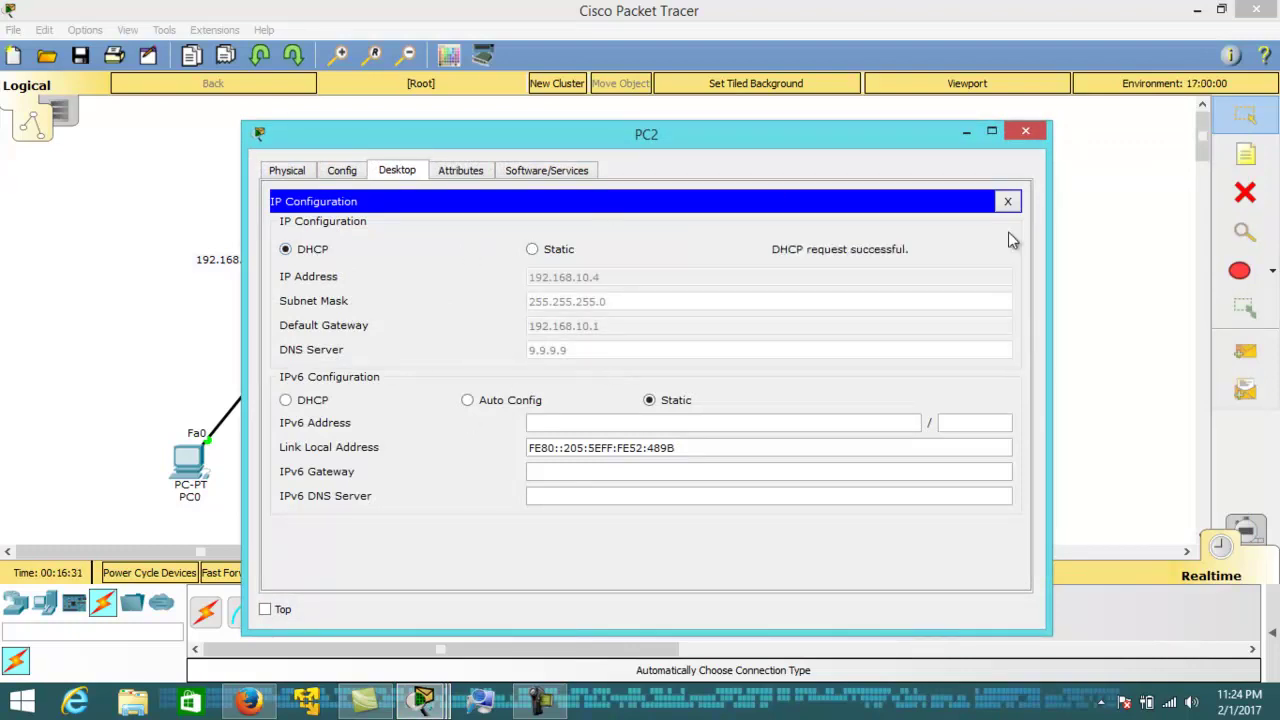
{"action": "left_click", "coordinate": [1025, 132]}
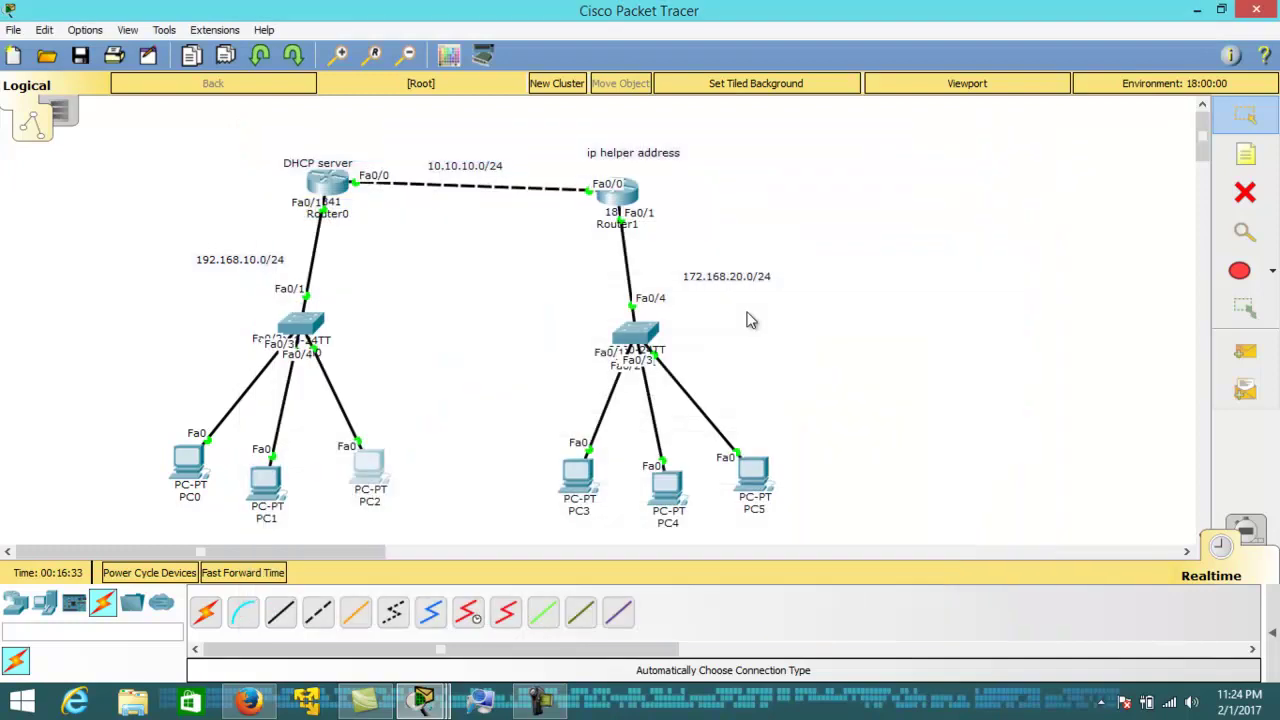
Set PC5 on the 172.168.20.0/24 LAN to obtain its IPv4 address through DHCP
{"action": "left_click", "coordinate": [772, 482]}
{"action": "left_click_drag", "start_coordinate": [694, 96], "coordinate": [1222, 88]}
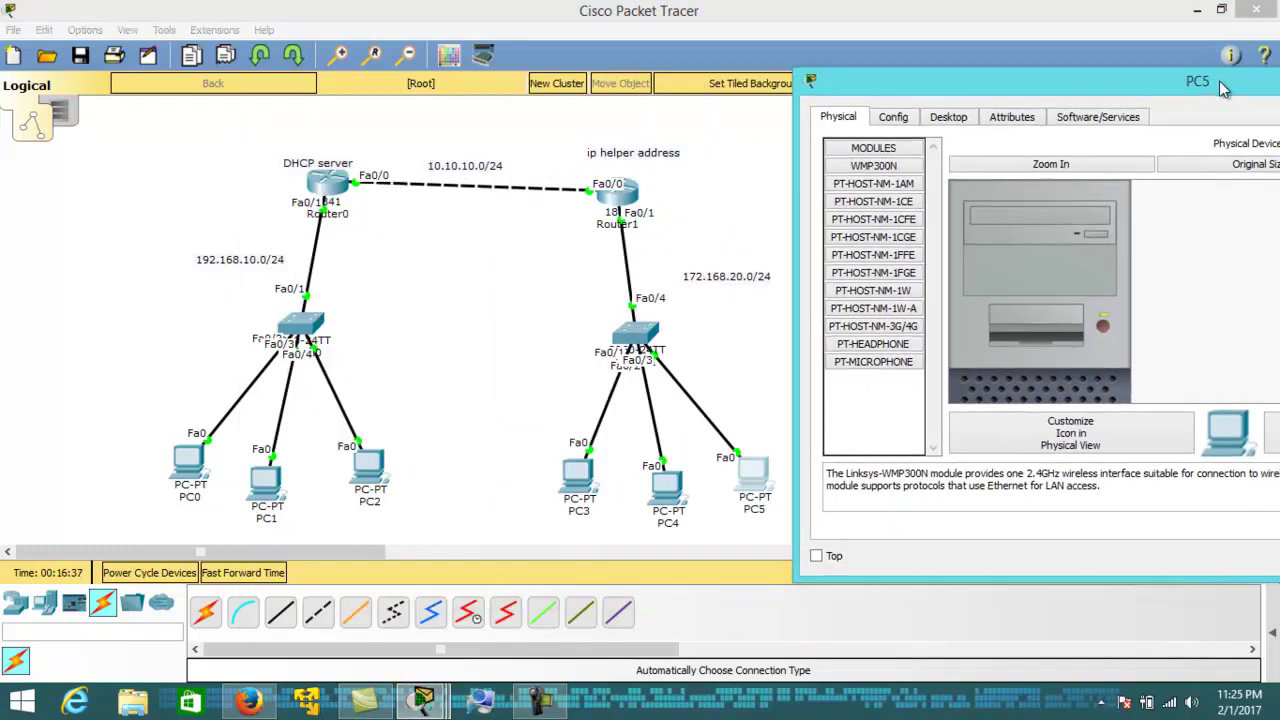
{"action": "left_click", "coordinate": [948, 118]}
{"action": "left_click", "coordinate": [876, 168]}
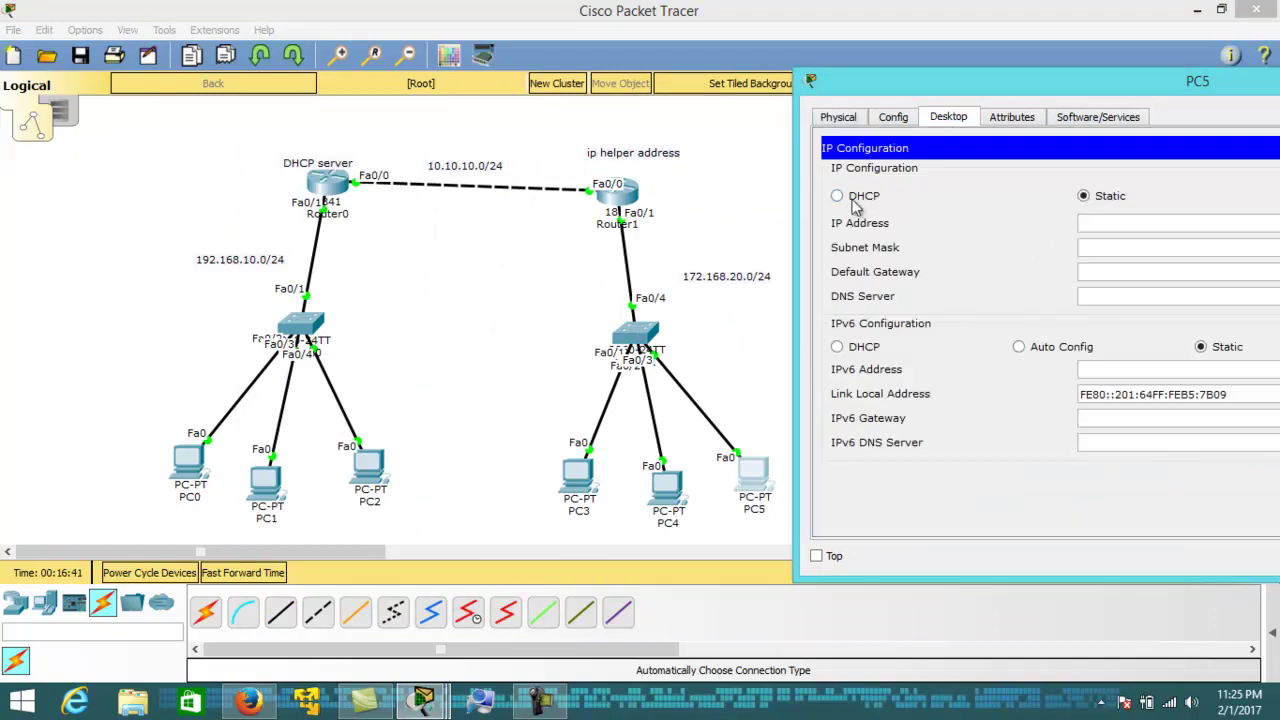
{"action": "left_click", "coordinate": [838, 196]}
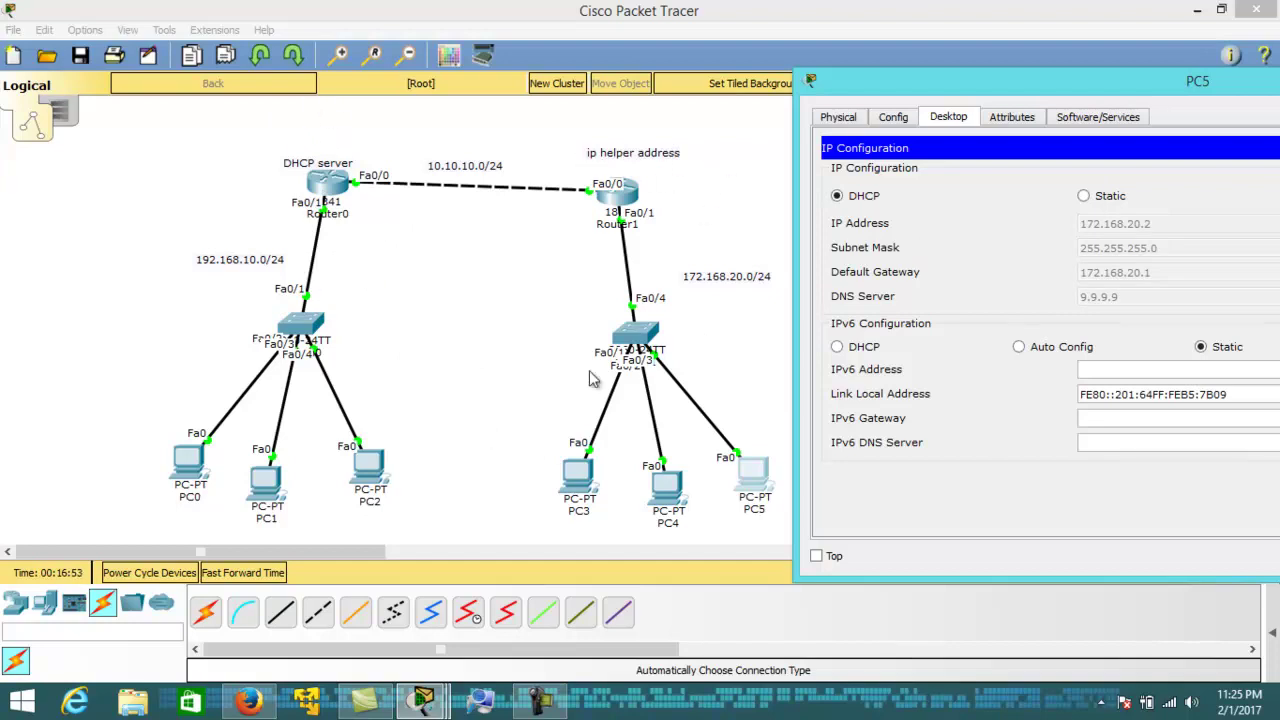
Switch PC4's IPv4 configuration to DHCP to request an address through Router1's relay
{"action": "left_click", "coordinate": [666, 487]}
{"action": "left_click_drag", "start_coordinate": [510, 140], "coordinate": [1062, 101]}
{"action": "left_click", "coordinate": [952, 129]}
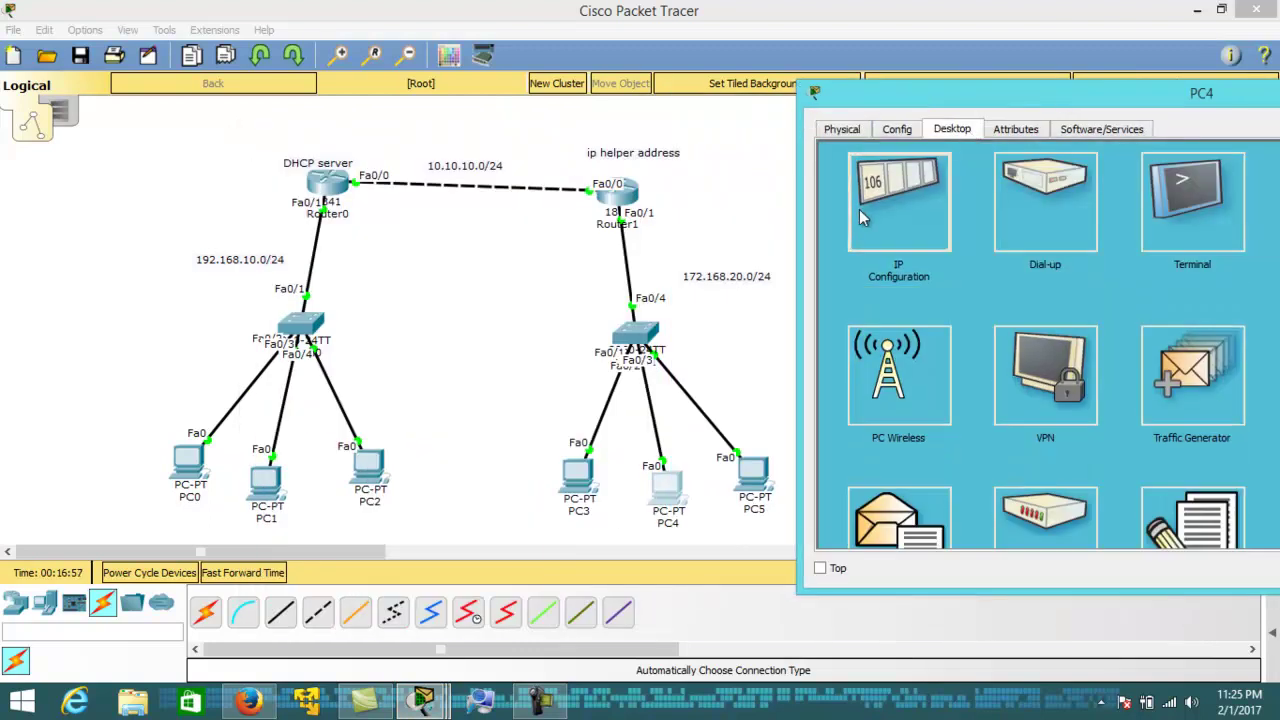
{"action": "left_click", "coordinate": [859, 209]}
{"action": "left_click", "coordinate": [851, 216]}
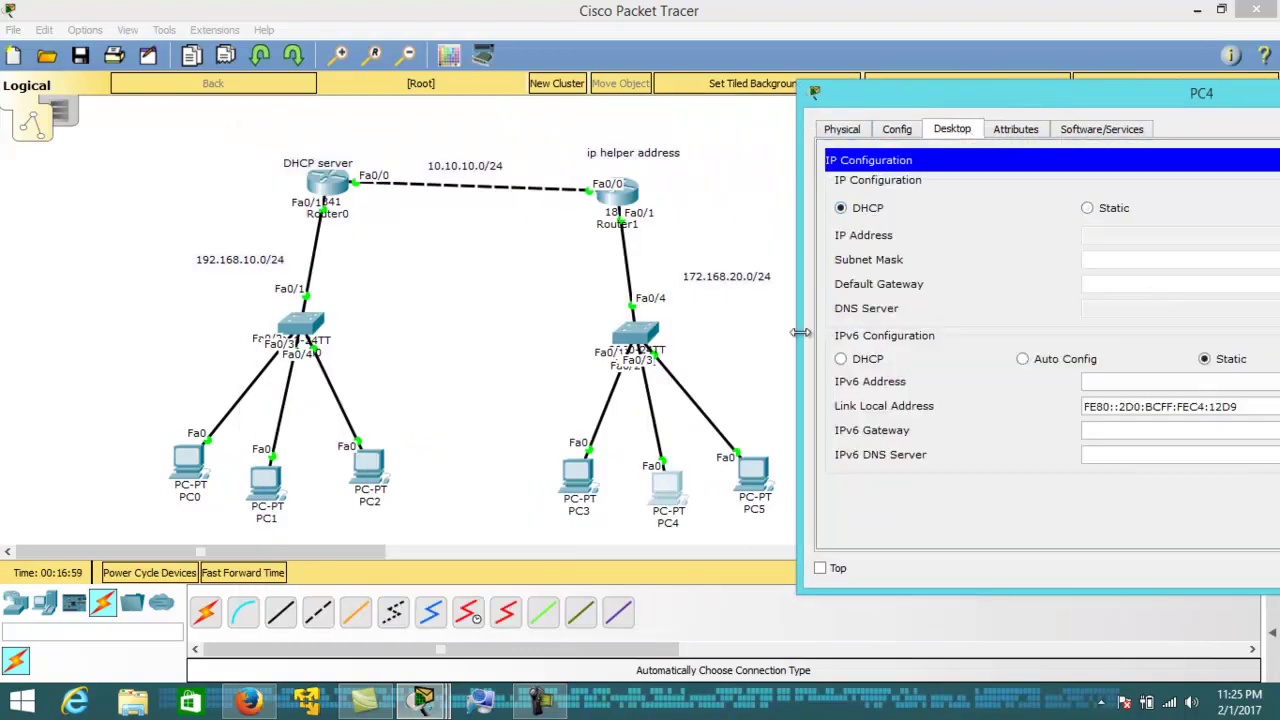
Set PC3's IPv4 configuration to DHCP, check the assigned settings and close its window
{"action": "left_click", "coordinate": [578, 474]}
{"action": "left_click_drag", "start_coordinate": [692, 146], "coordinate": [1075, 116]}
{"action": "left_click", "coordinate": [730, 150]}
{"action": "left_click", "coordinate": [770, 152]}
{"action": "left_click", "coordinate": [748, 203]}
{"action": "left_click", "coordinate": [686, 232]}
{"action": "left_click_drag", "start_coordinate": [794, 118], "coordinate": [868, 90]}
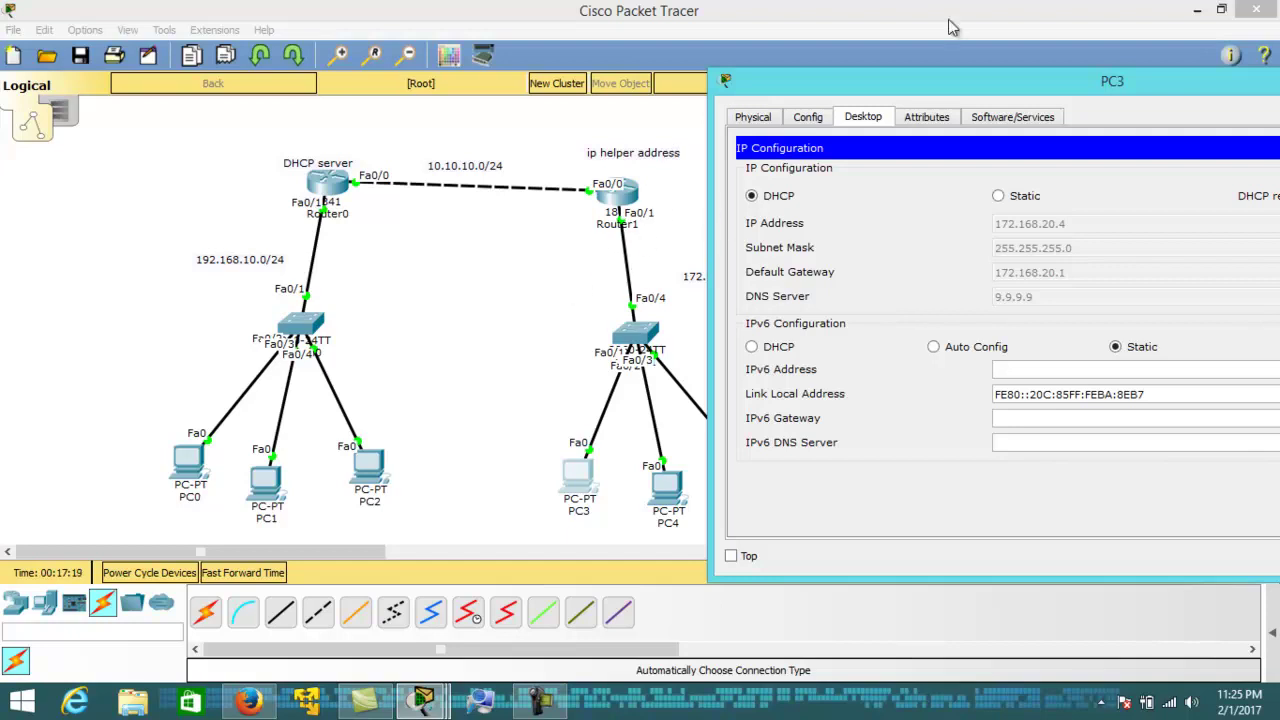
{"action": "left_click_drag", "start_coordinate": [904, 74], "coordinate": [533, 74]}
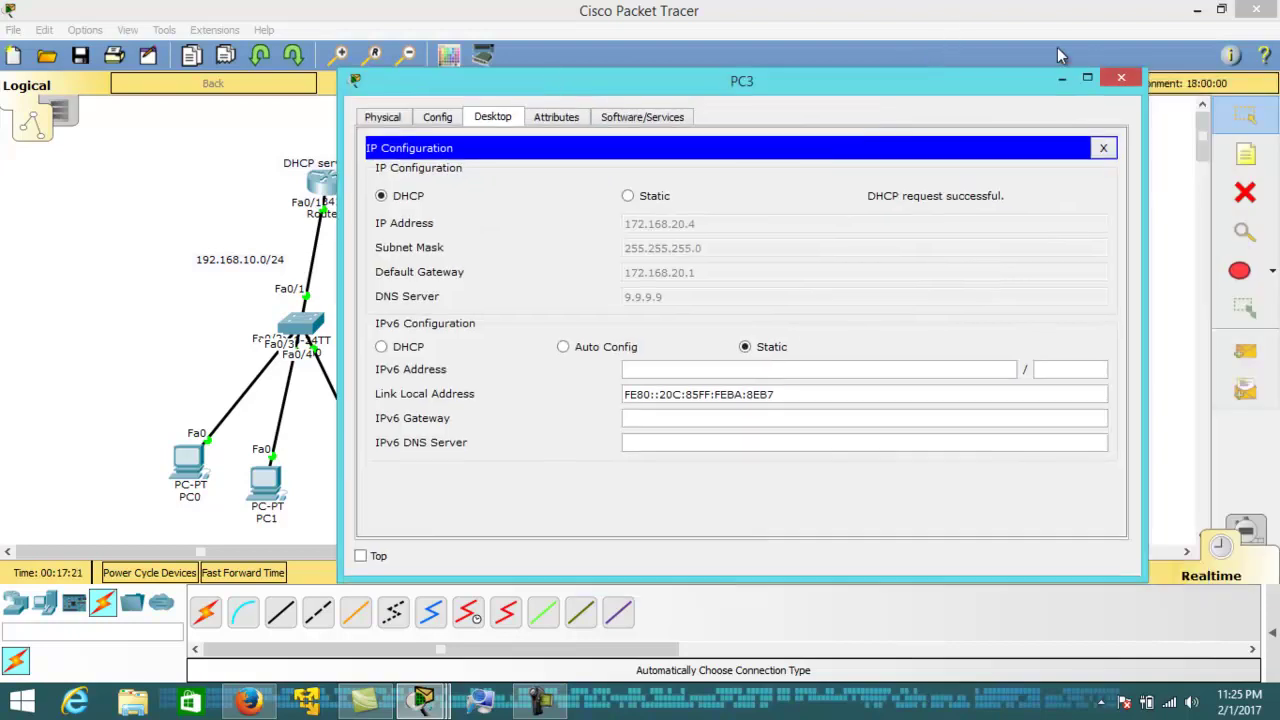
{"action": "left_click", "coordinate": [1121, 78]}
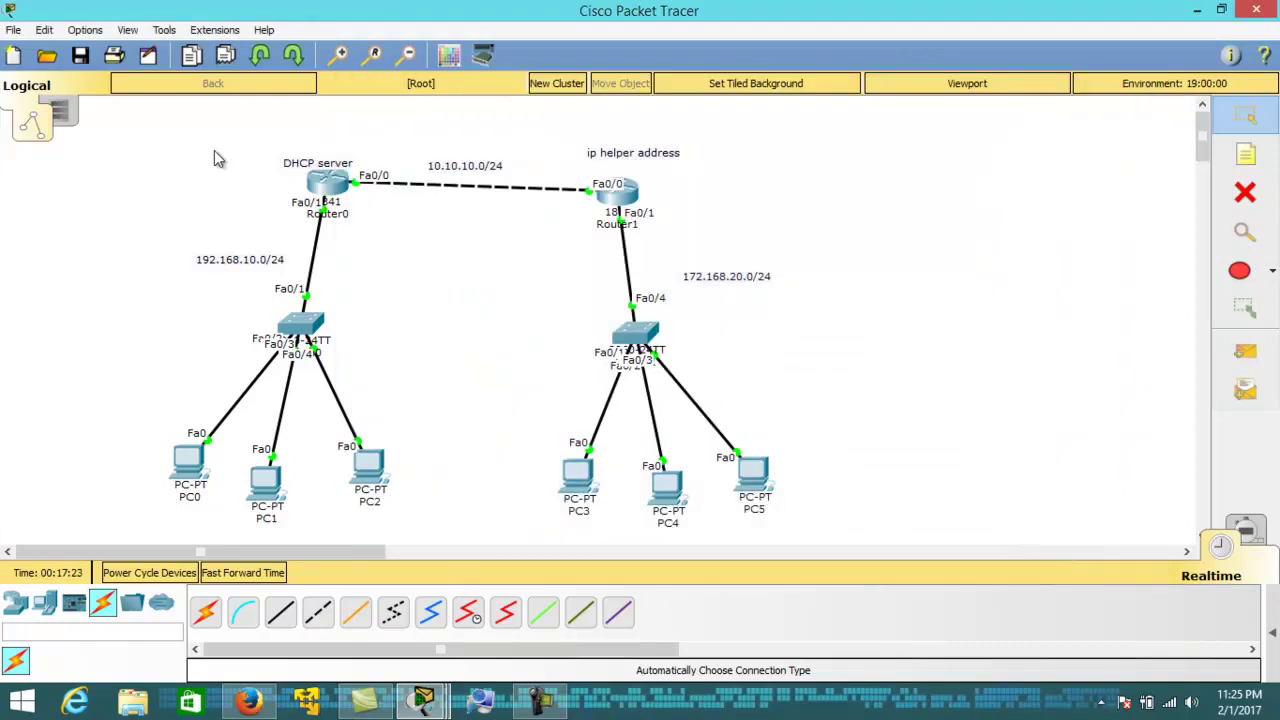
Shift the ip helper address label above Router1 slightly to the right in the topology
{"action": "left_click_drag", "start_coordinate": [114, 138], "coordinate": [970, 590]}
{"action": "left_click", "coordinate": [906, 320]}
{"action": "left_click_drag", "start_coordinate": [588, 160], "coordinate": [598, 159]}
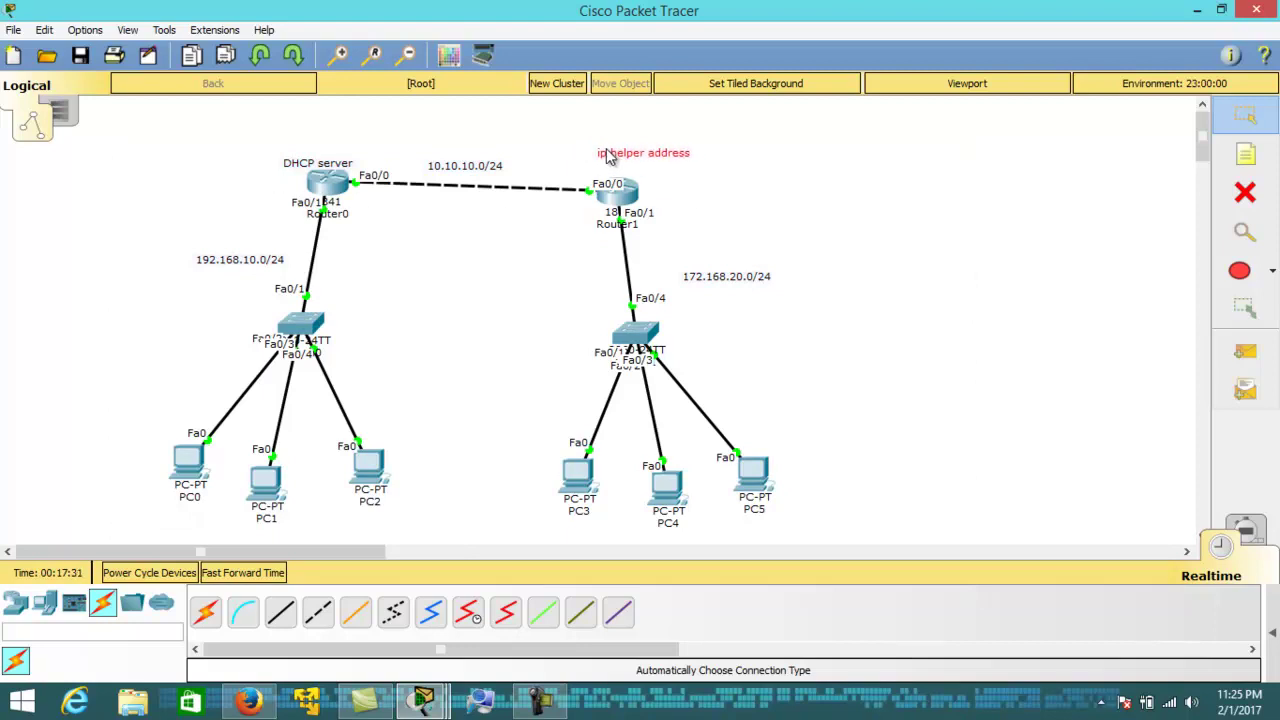
{"action": "left_click", "coordinate": [797, 153]}
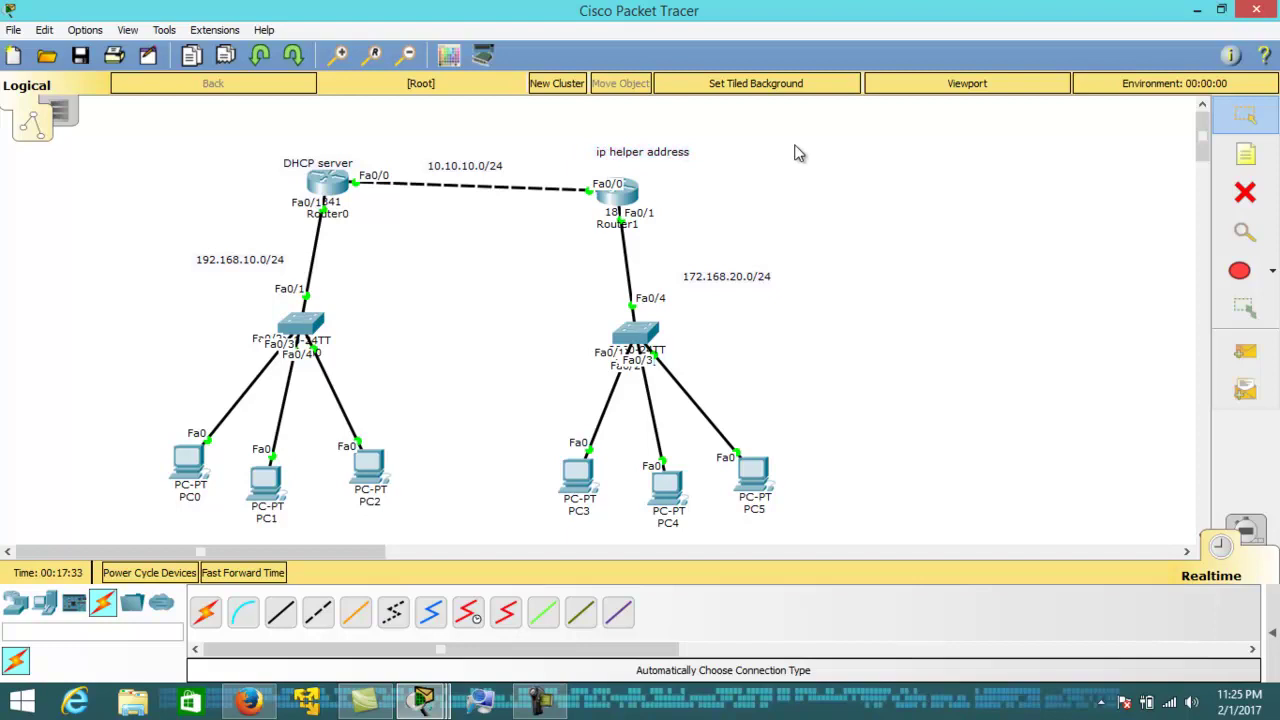